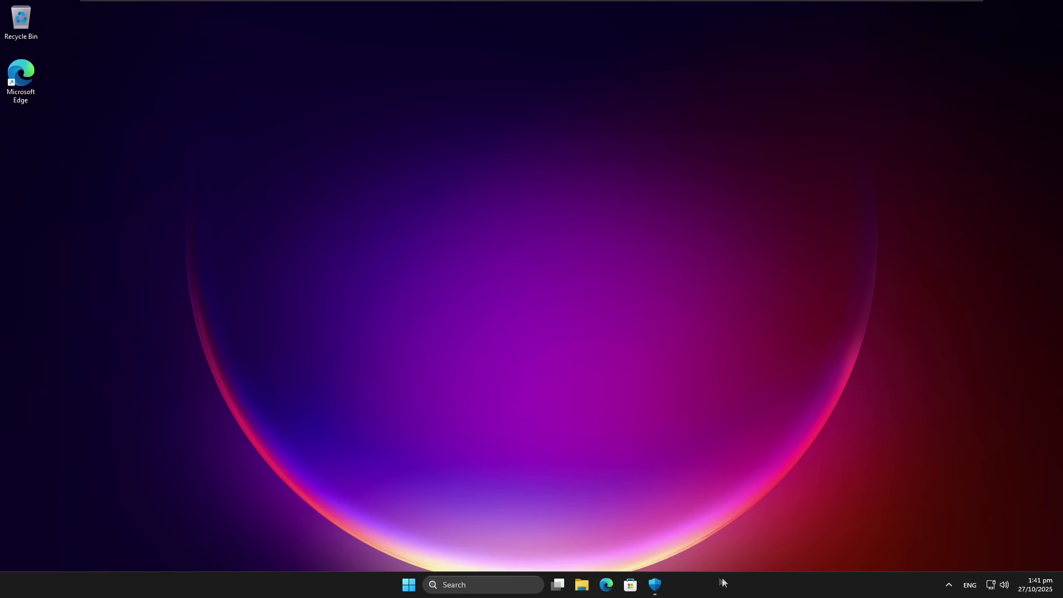
Restore Windows Security, review the protection settings, and go back to the Virus & threat protection overview
{"action": "left_click", "coordinate": [655, 585]}
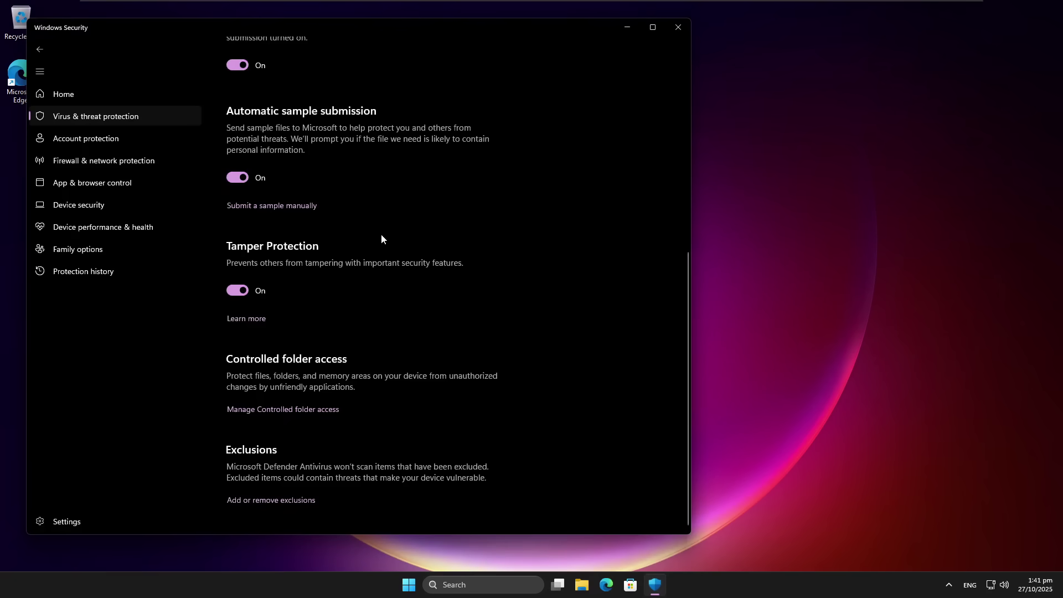
{"action": "scroll", "coordinate": [381, 239], "scroll_direction": "up", "scroll_amount": 5}
{"action": "scroll", "coordinate": [291, 169], "scroll_direction": "down", "scroll_amount": 4}
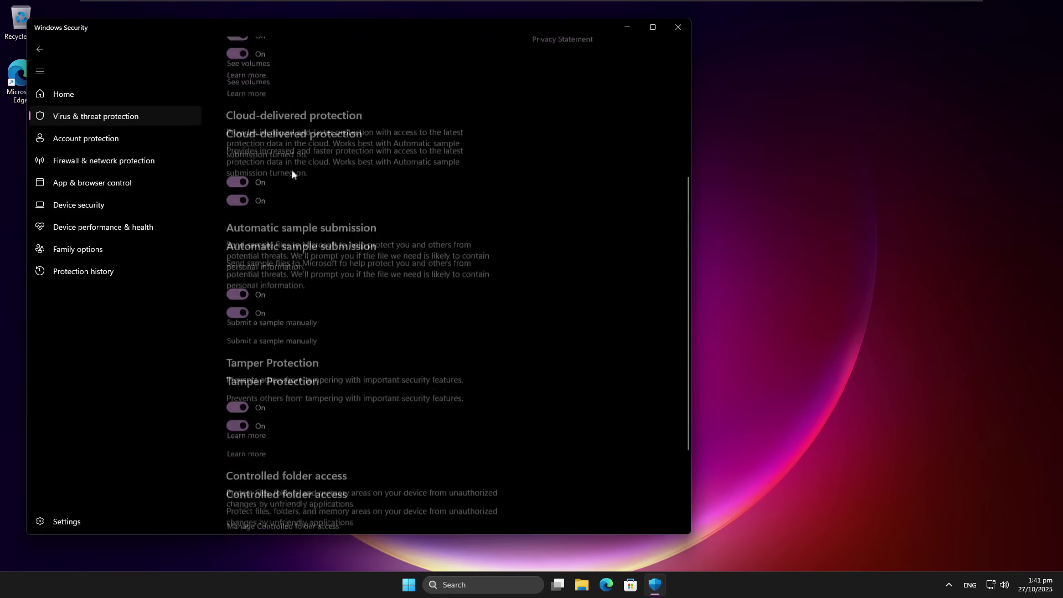
{"action": "scroll", "coordinate": [285, 181], "scroll_direction": "up", "scroll_amount": 4}
{"action": "scroll", "coordinate": [294, 352], "scroll_direction": "down", "scroll_amount": 6}
{"action": "scroll", "coordinate": [295, 352], "scroll_direction": "up", "scroll_amount": 6}
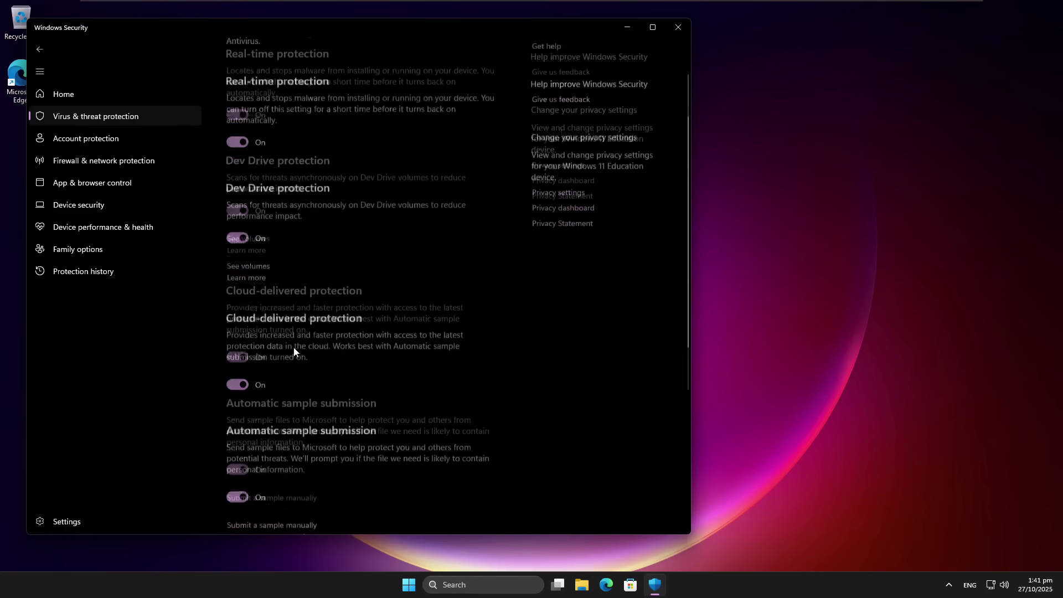
{"action": "left_click", "coordinate": [31, 48]}
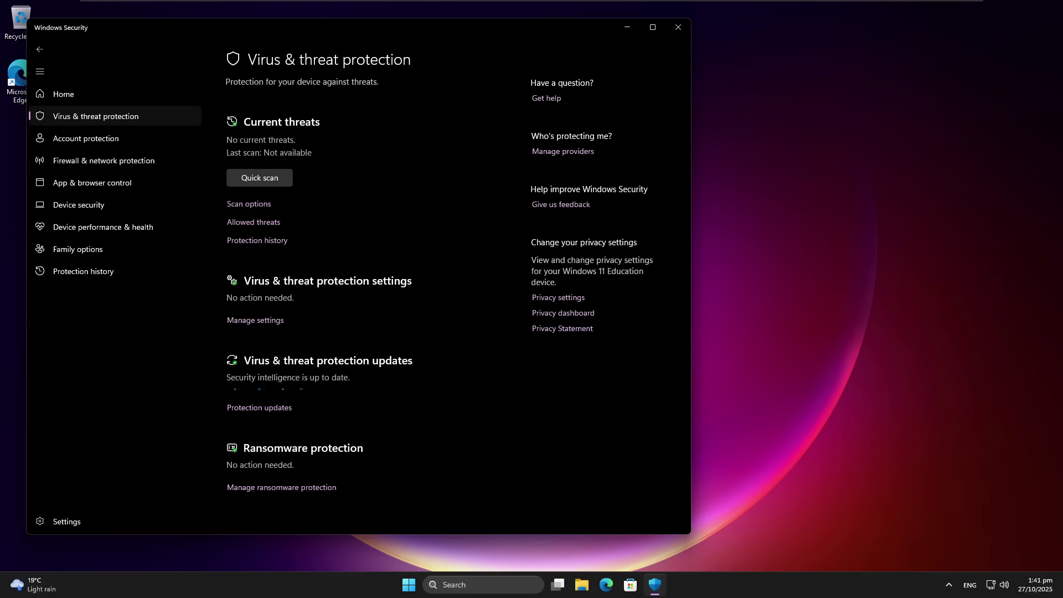
Paste the malware file onto the desktop to trigger the Krotten.B and FileCoder detections
{"action": "right_click", "coordinate": [780, 126]}
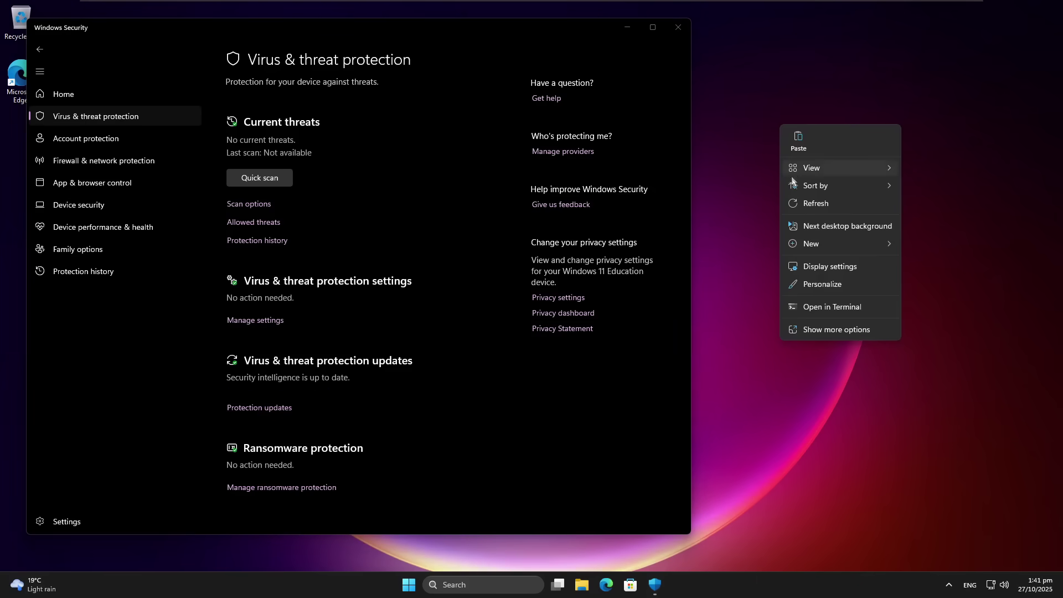
{"action": "left_click", "coordinate": [791, 141]}
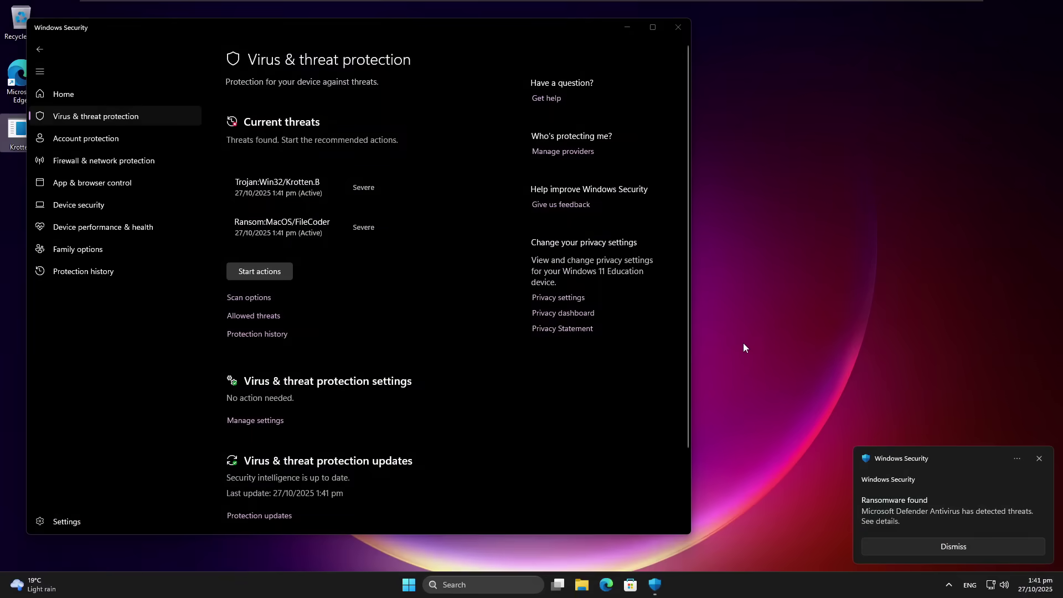
Open the Ransom:MacOS/FileCoder details with admin approval, select the Krotten.exe path, and close them
{"action": "left_click", "coordinate": [385, 226]}
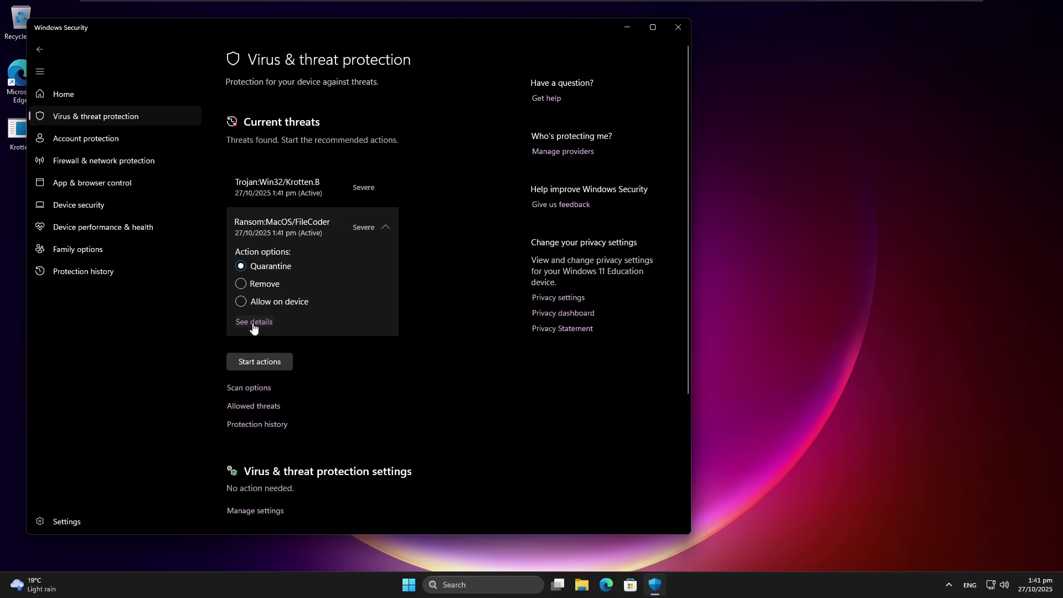
{"action": "left_click", "coordinate": [397, 419]}
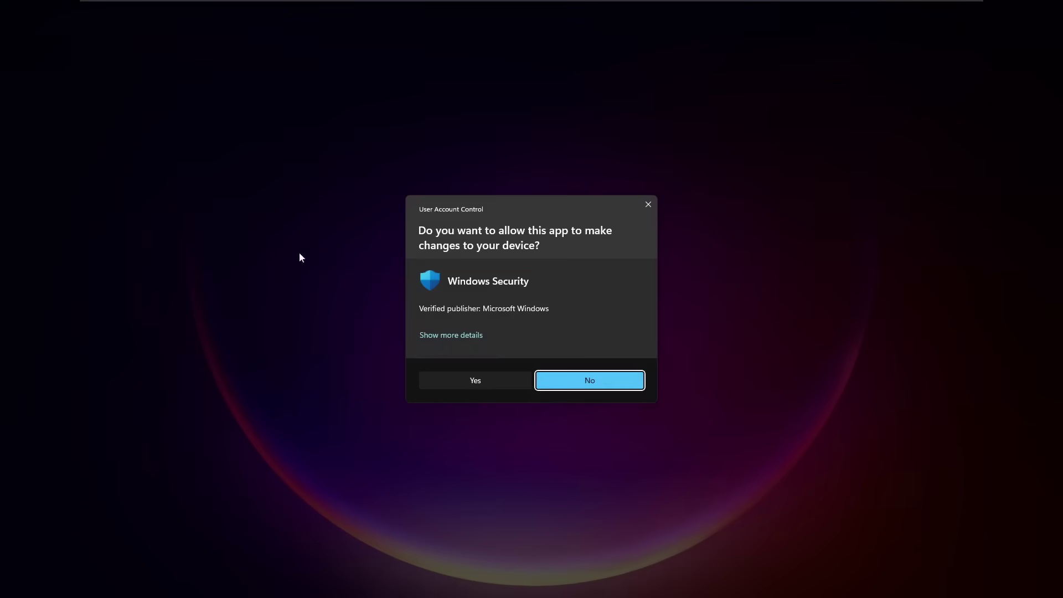
{"action": "left_click", "coordinate": [474, 382]}
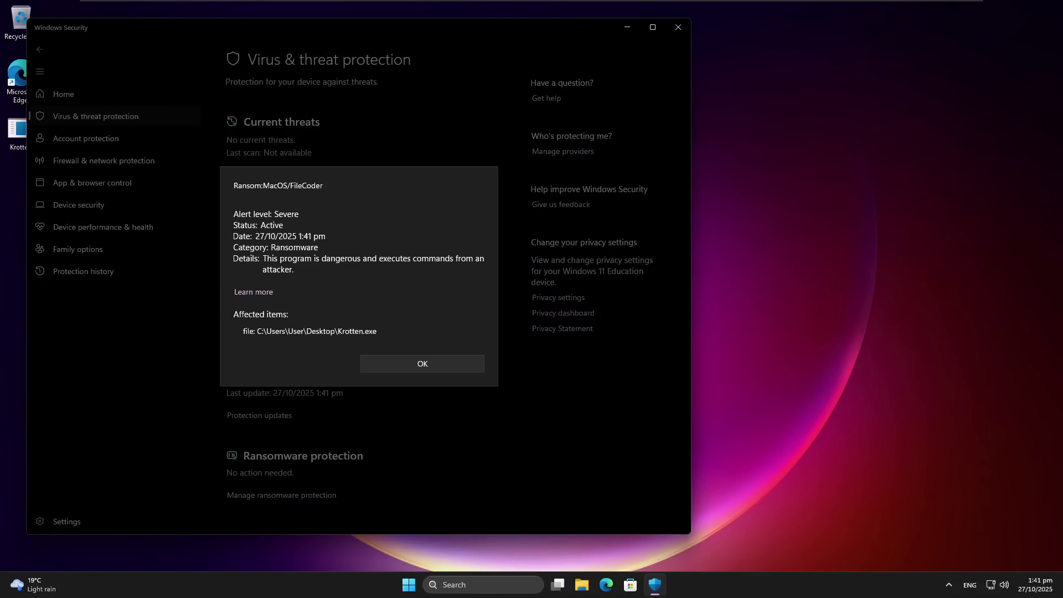
{"action": "left_click_drag", "start_coordinate": [260, 331], "coordinate": [377, 331]}
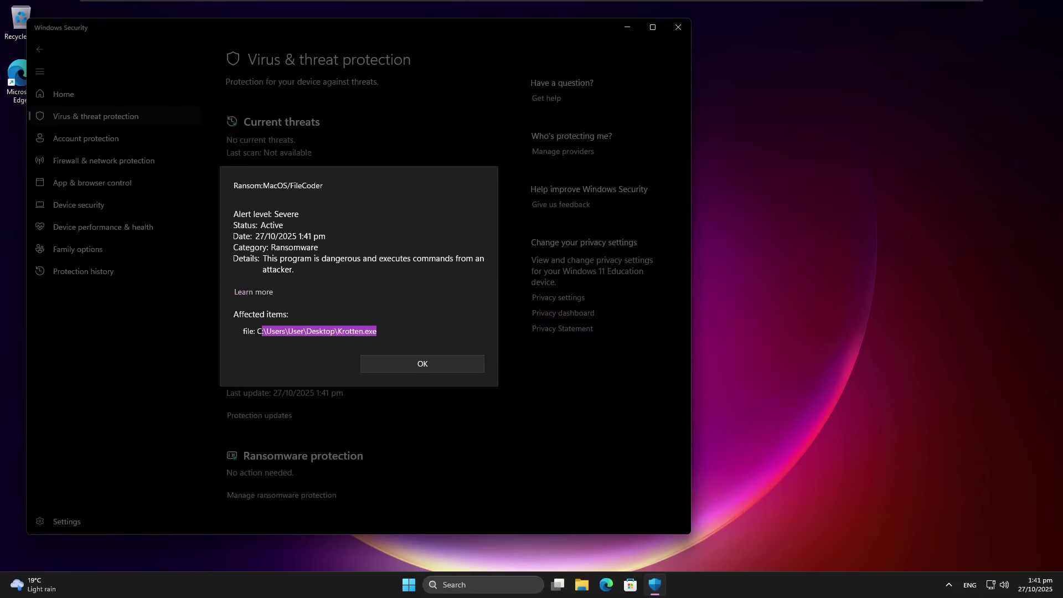
{"action": "left_click", "coordinate": [432, 364]}
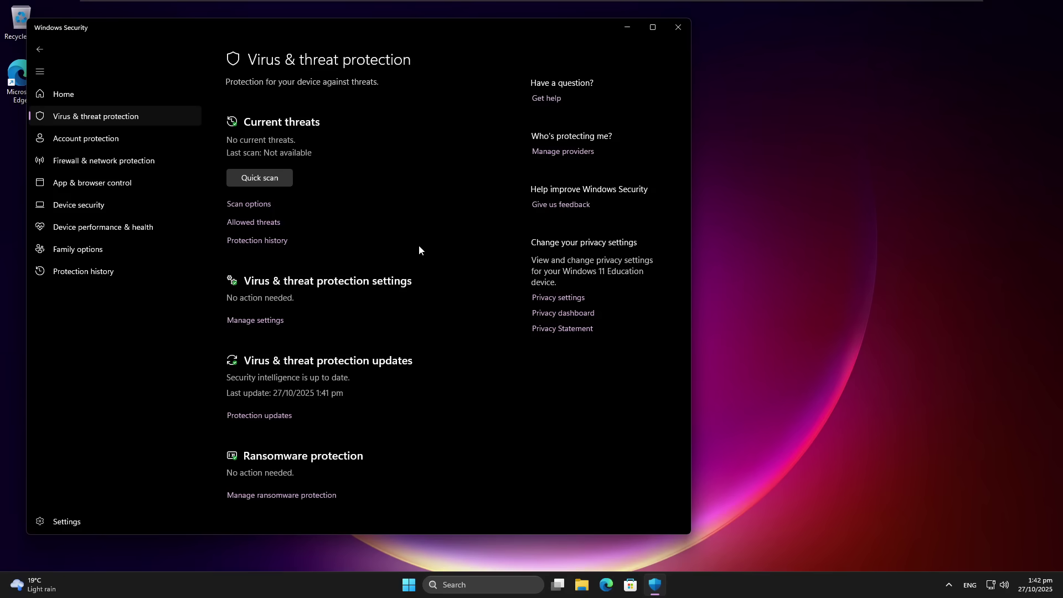
Turn off Real-time, Cloud-delivered, Automatic sample submission and Tamper Protection under Manage settings
{"action": "left_click", "coordinate": [266, 320]}
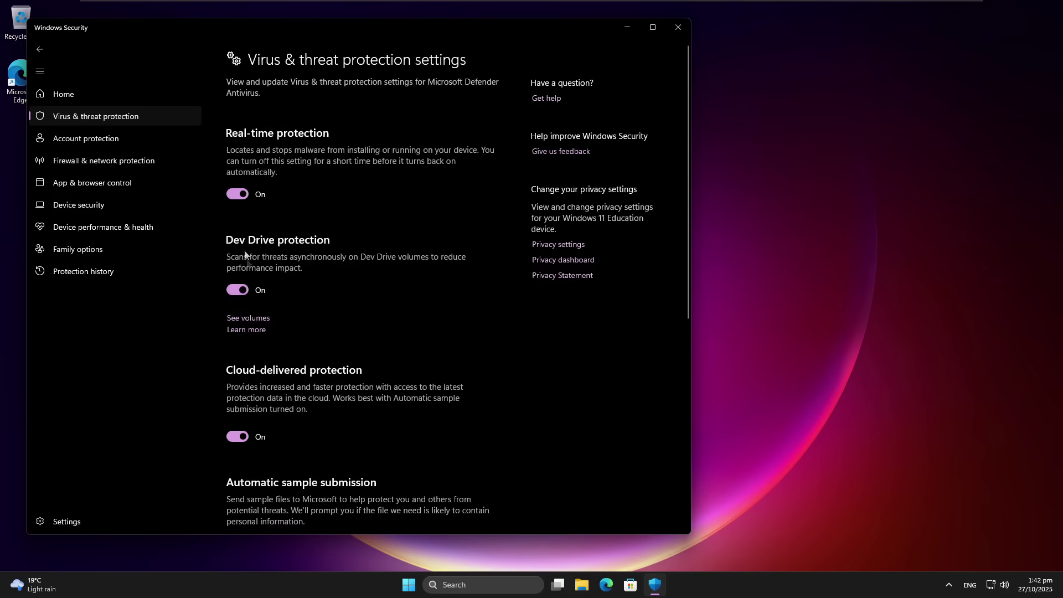
{"action": "left_click", "coordinate": [237, 194]}
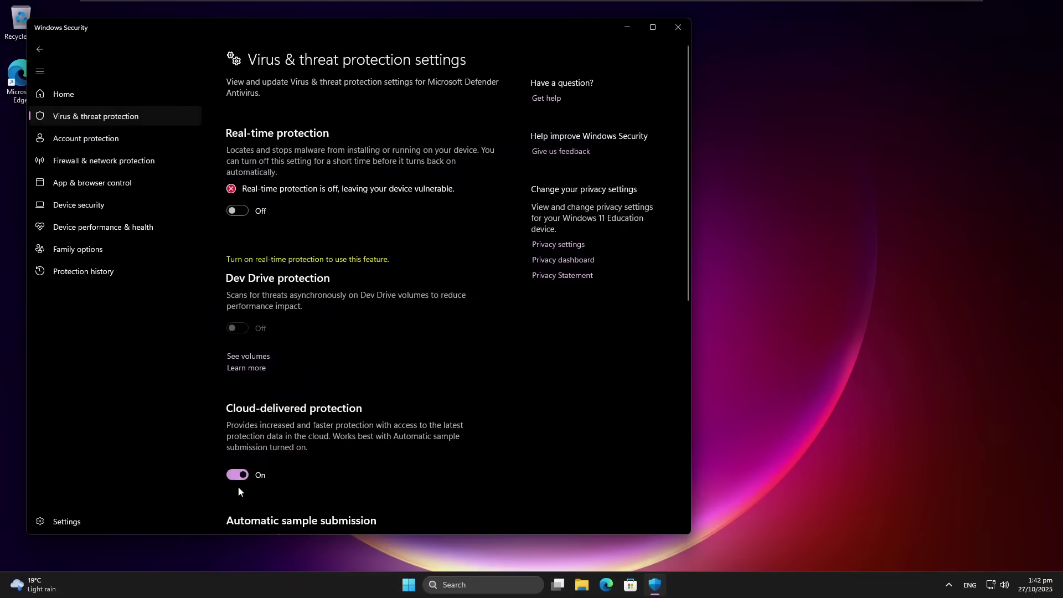
{"action": "left_click", "coordinate": [237, 474]}
{"action": "scroll", "coordinate": [238, 476], "scroll_direction": "down", "scroll_amount": 4}
{"action": "left_click", "coordinate": [237, 380]}
{"action": "left_click", "coordinate": [237, 520]}
{"action": "scroll", "coordinate": [389, 375], "scroll_direction": "down", "scroll_amount": 5}
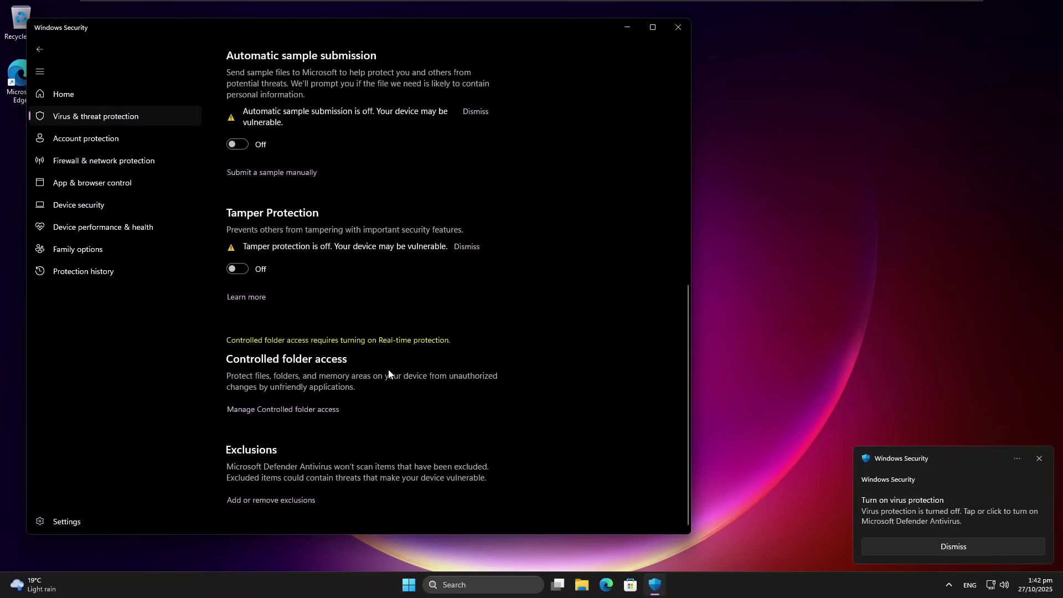
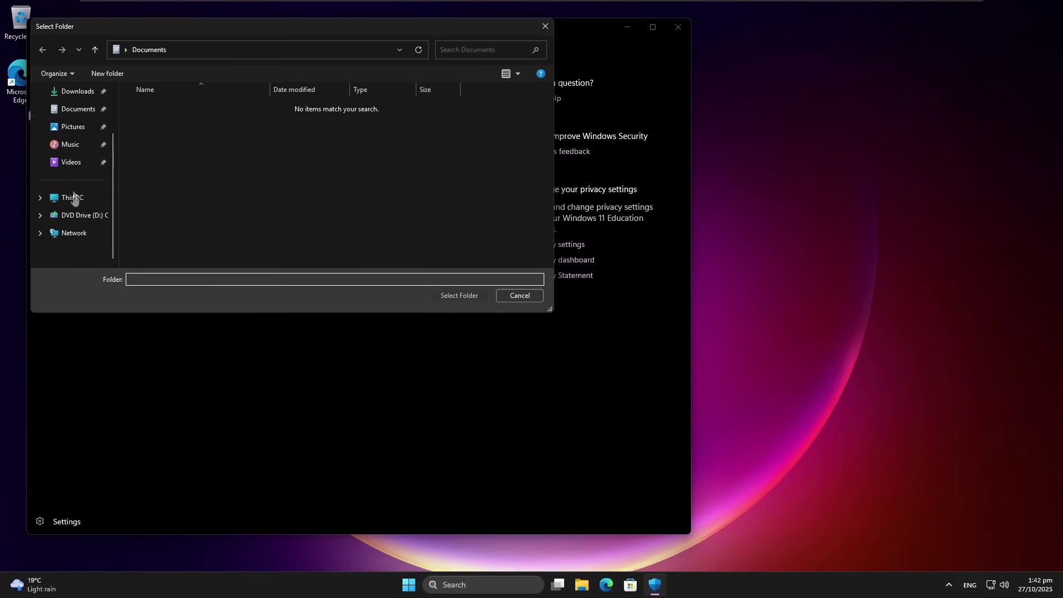
Pick Local Disk (C:) under This PC as the Windows Security exclusion folder
{"action": "left_click", "coordinate": [74, 198]}
{"action": "double_click", "coordinate": [201, 118]}
{"action": "left_click", "coordinate": [459, 295]}
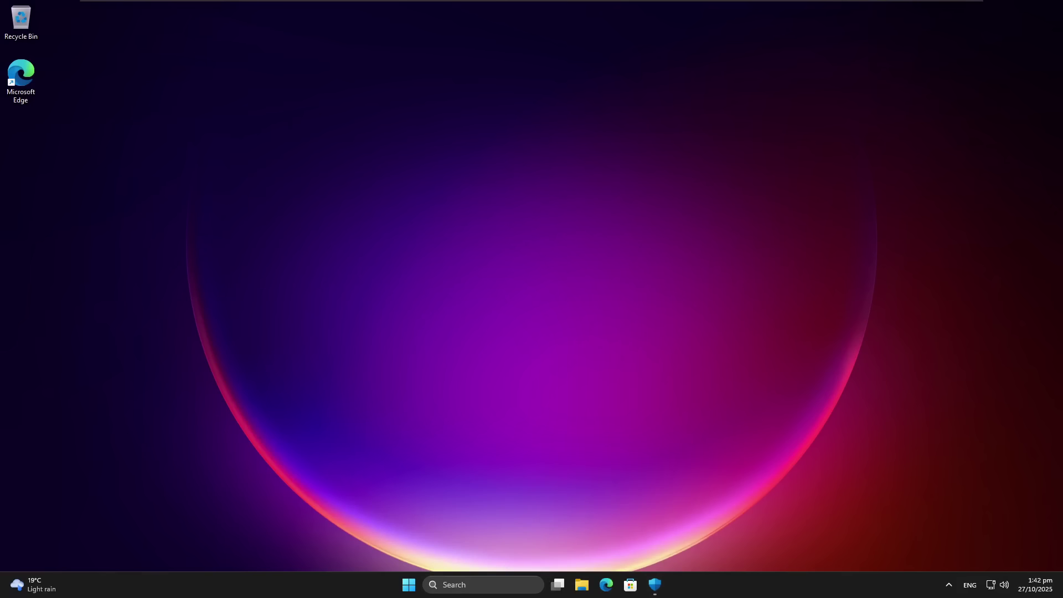
Launch the desktop's Krotten.exe with Run as administrator, bringing up the User Account Control prompt
{"action": "right_click", "coordinate": [471, 163]}
{"action": "left_click", "coordinate": [467, 181]}
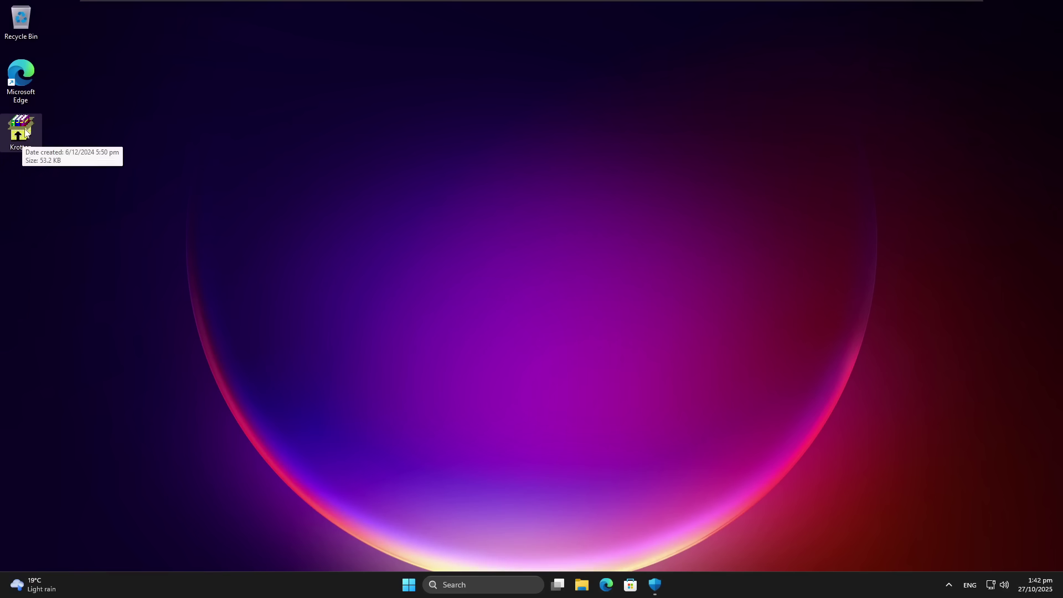
{"action": "right_click", "coordinate": [34, 133]}
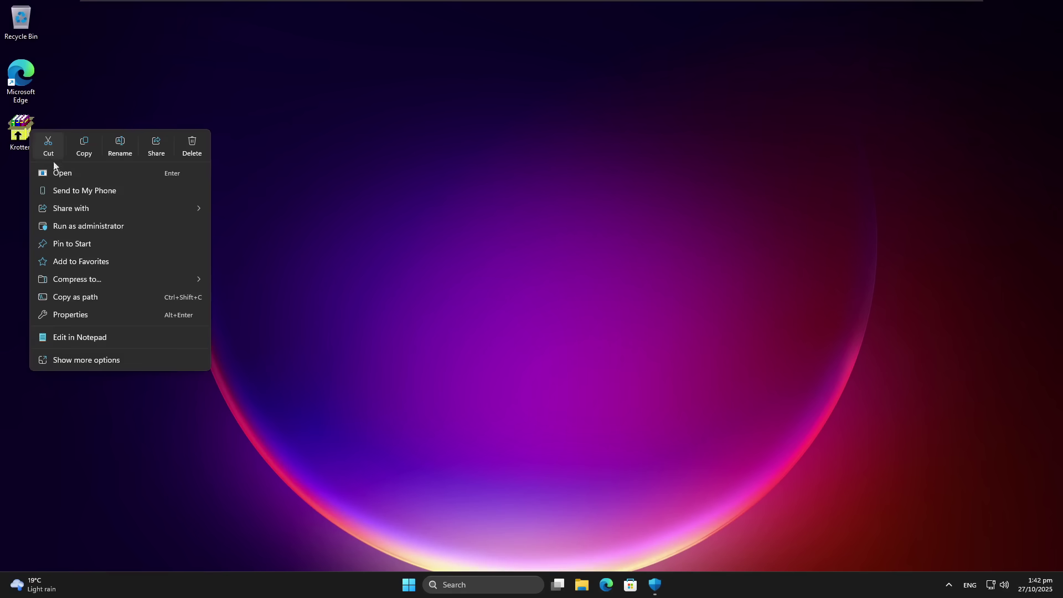
{"action": "left_click", "coordinate": [83, 224]}
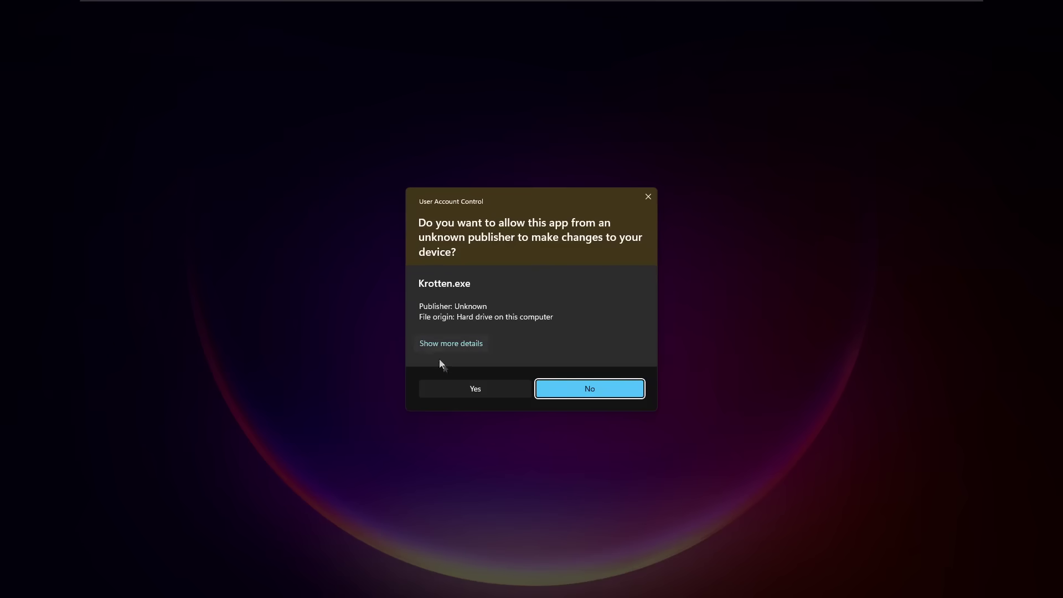
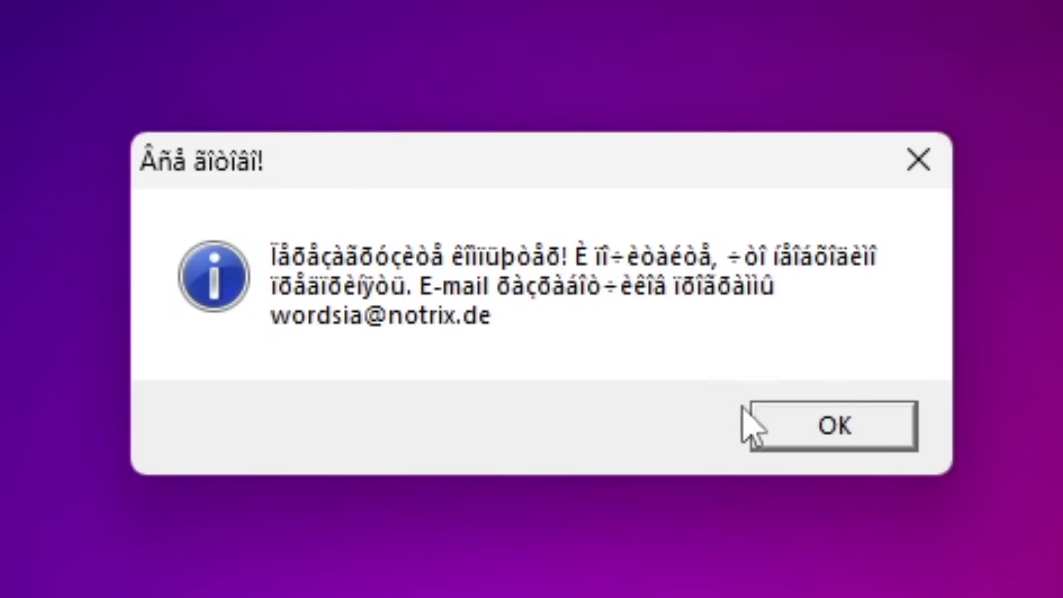
Dismiss the Krotten message box and check the hidden tray icons and the Start menu
{"action": "left_click", "coordinate": [765, 416]}
{"action": "left_click", "coordinate": [950, 585]}
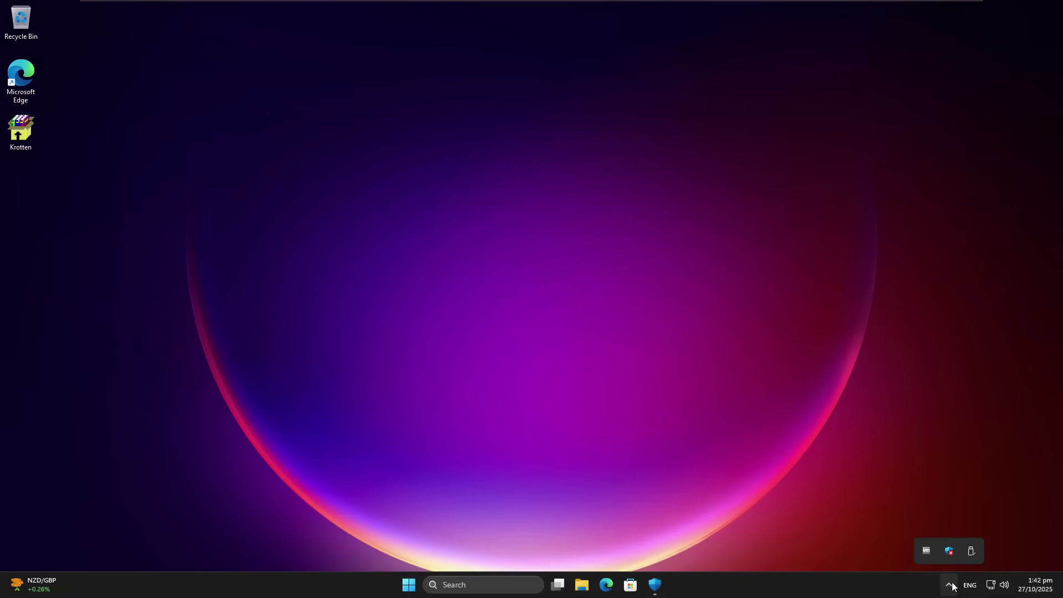
{"action": "left_click", "coordinate": [408, 585]}
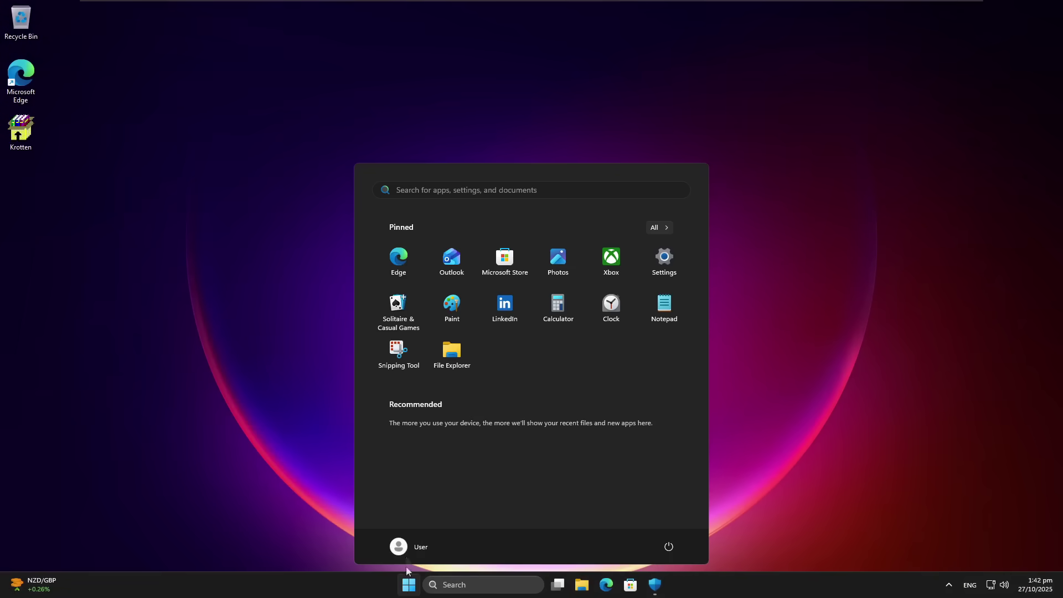
{"action": "left_click", "coordinate": [257, 383]}
In File Explorer, view the empty This PC, then browse DVD Drive (D:)
{"action": "key", "text": "super+e"}
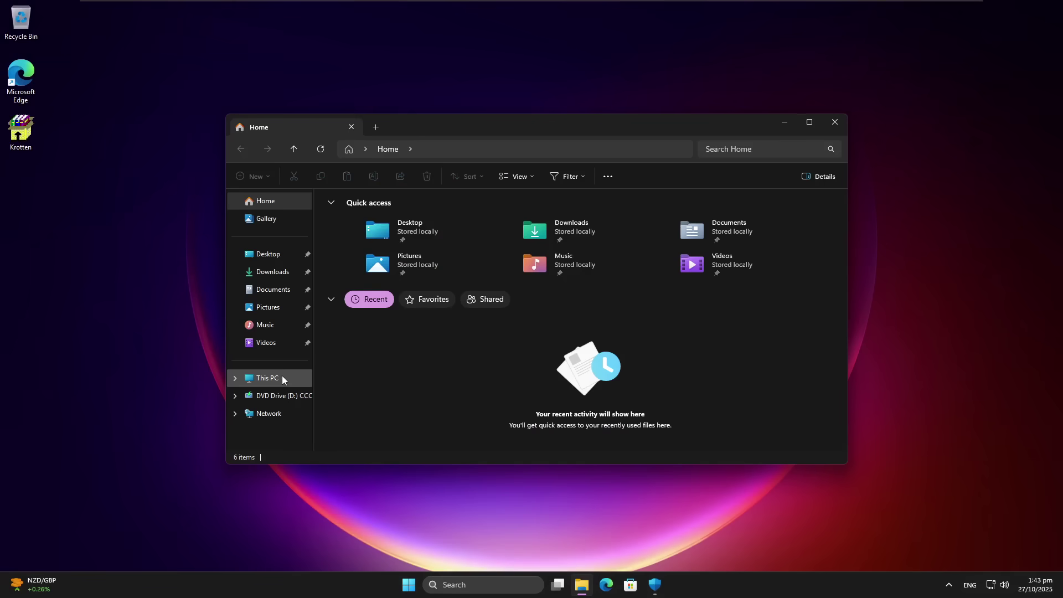
{"action": "left_click", "coordinate": [280, 375]}
{"action": "left_click_drag", "start_coordinate": [439, 129], "coordinate": [414, 111]}
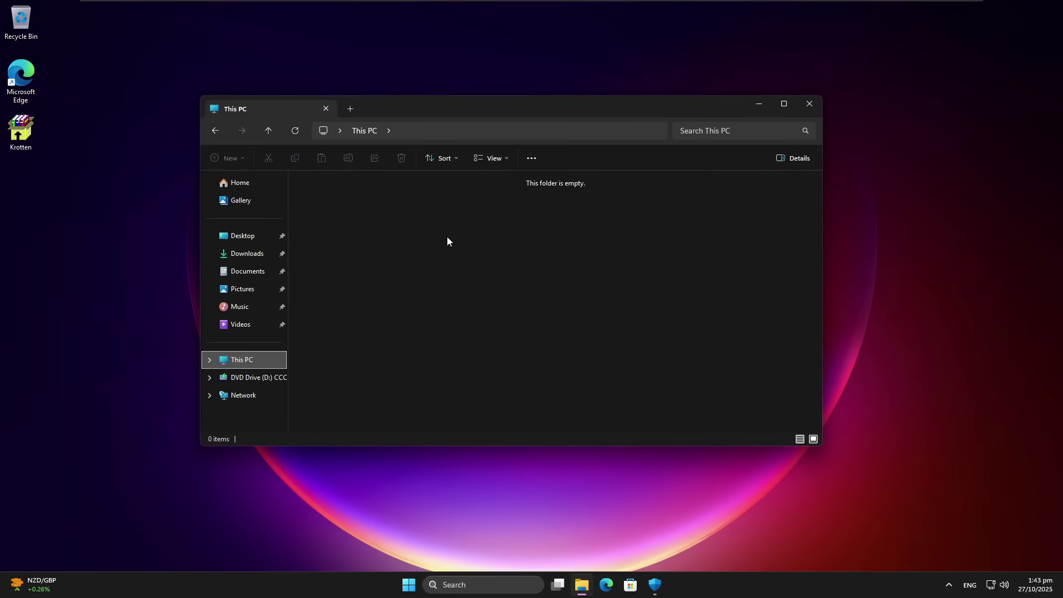
{"action": "left_click_drag", "start_coordinate": [474, 116], "coordinate": [479, 118]}
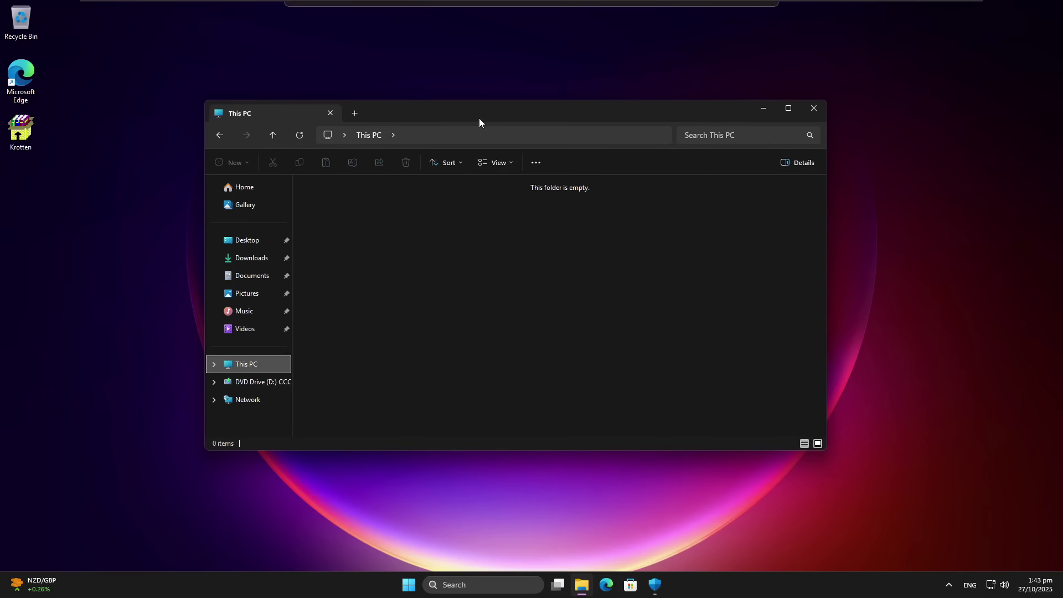
{"action": "left_click", "coordinate": [260, 375]}
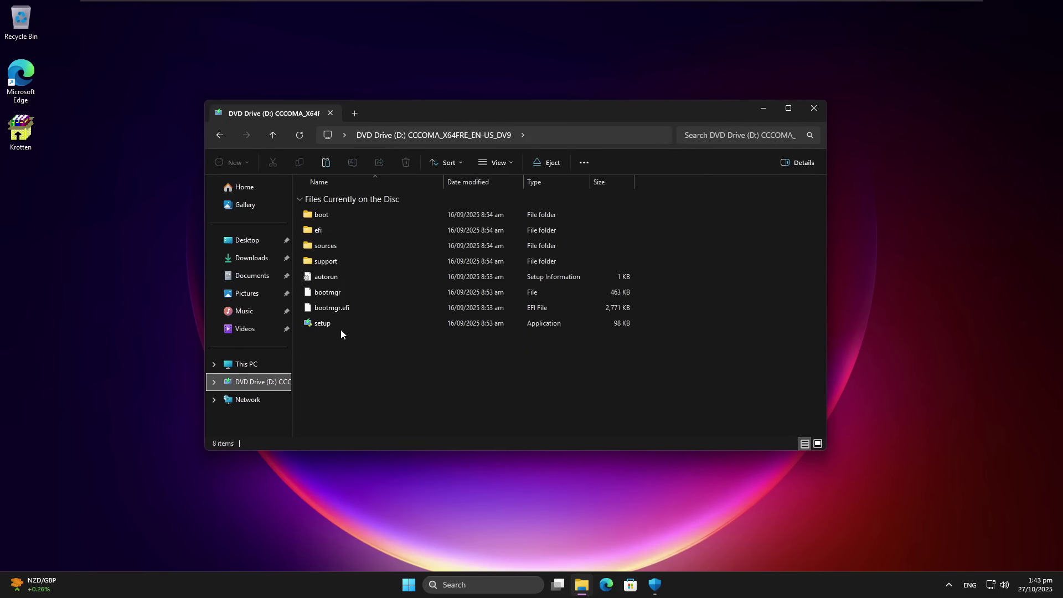
Try opening Taskbar settings from the taskbar menu and hit the Restrictions warning; Edge opens
{"action": "left_click", "coordinate": [269, 371]}
{"action": "key", "text": "super"}
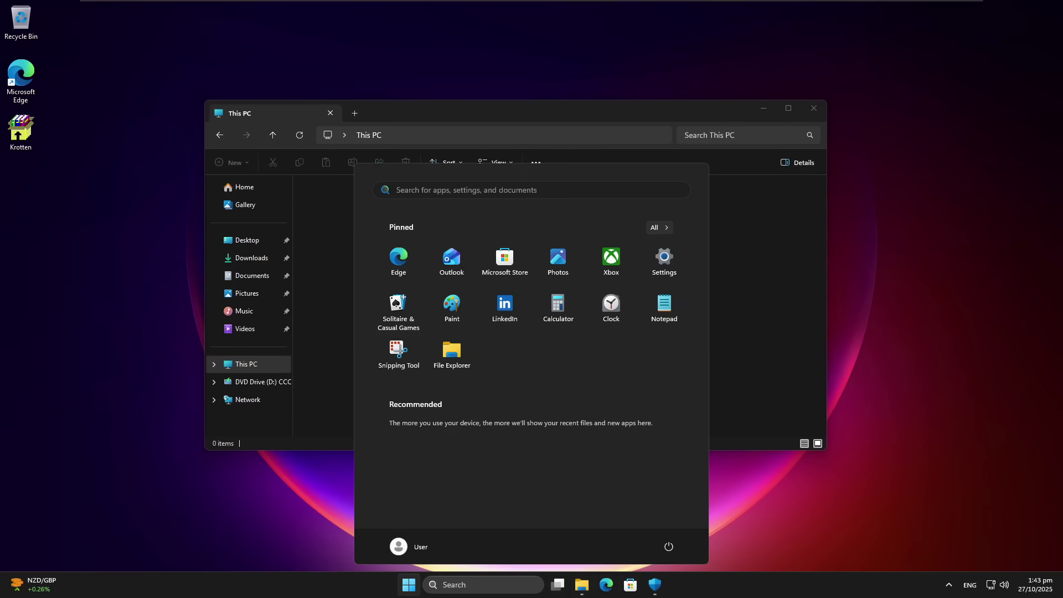
{"action": "right_click", "coordinate": [794, 582]}
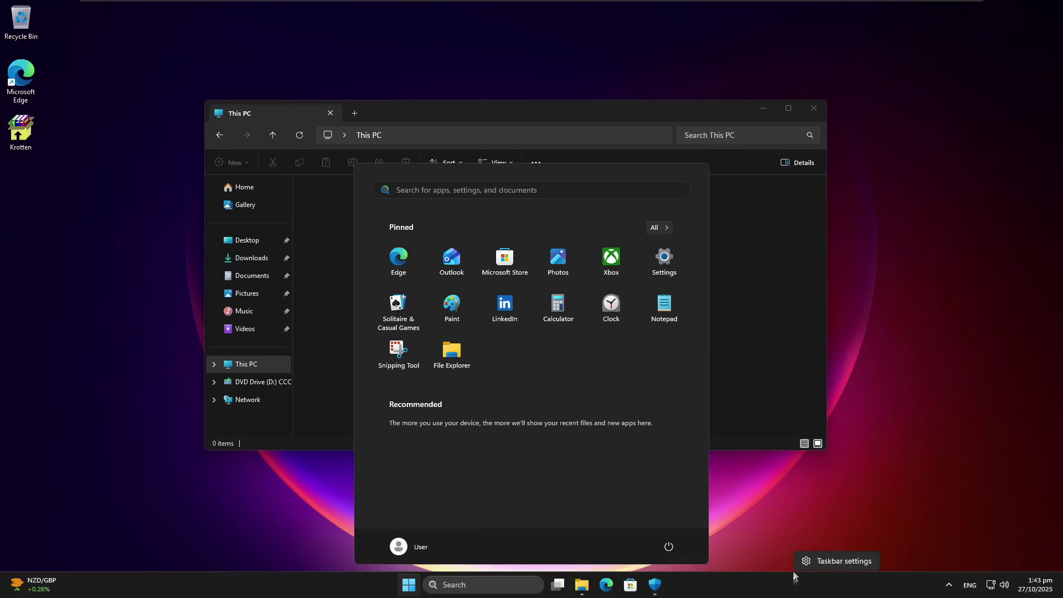
{"action": "left_click", "coordinate": [838, 512]}
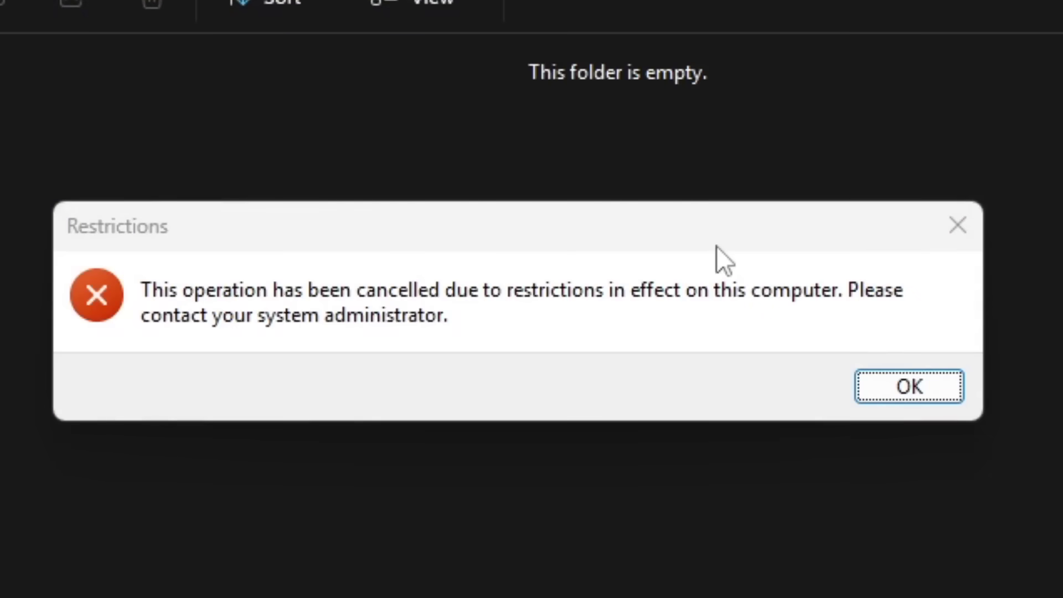
{"action": "left_click", "coordinate": [275, 294]}
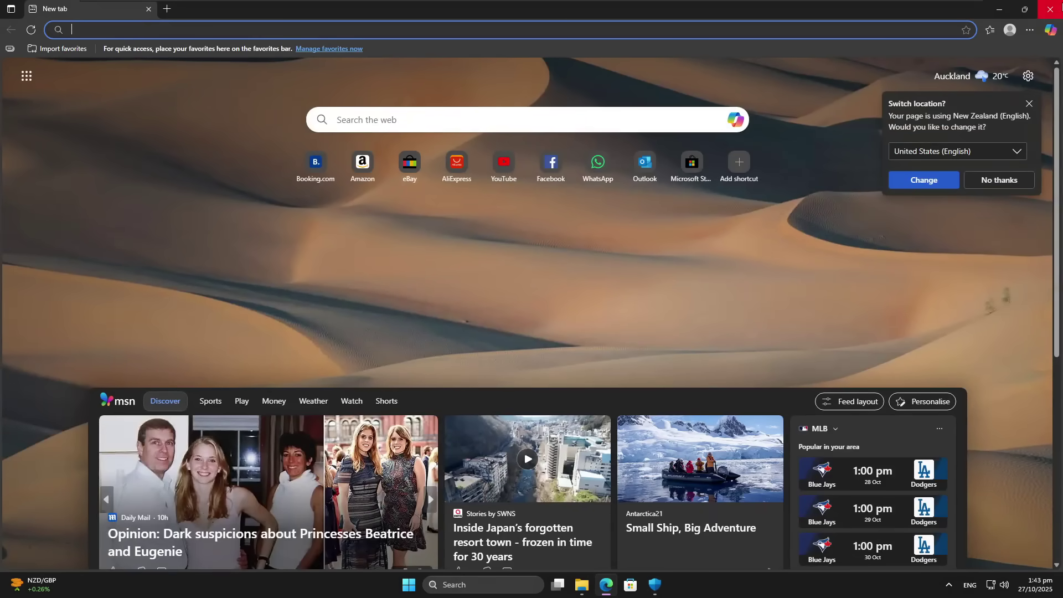
Close Edge and run iexplore from Start, which opens poetry.rotten.com/lightning/ in Edge
{"action": "left_click", "coordinate": [1050, 8]}
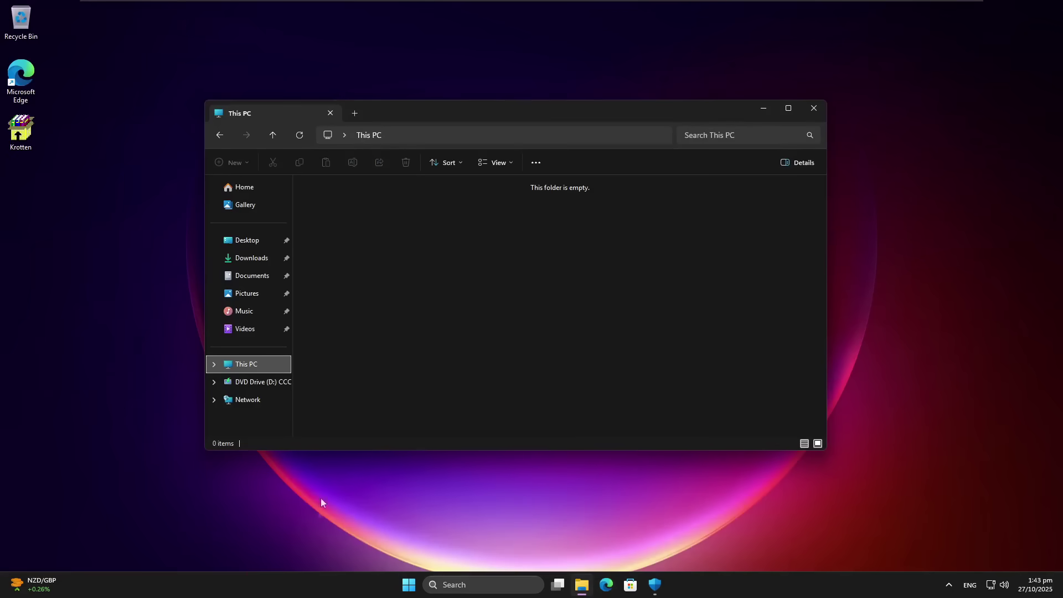
{"action": "left_click", "coordinate": [403, 584]}
{"action": "type", "text": "iexplore"}
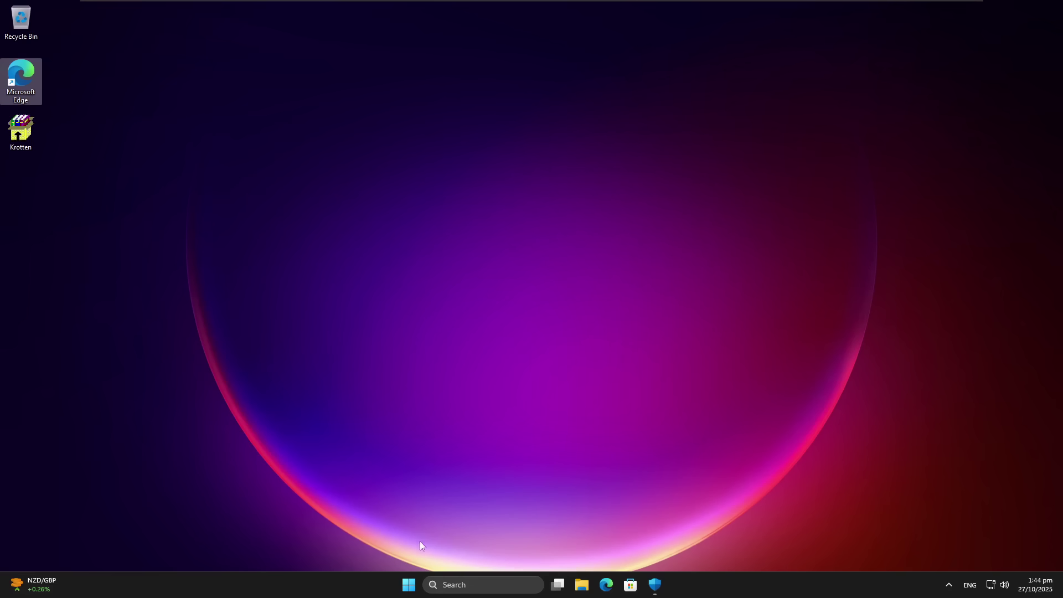
Restart Windows from the Start power menu, then drag-select across the now iconless desktop
{"action": "left_click", "coordinate": [416, 582]}
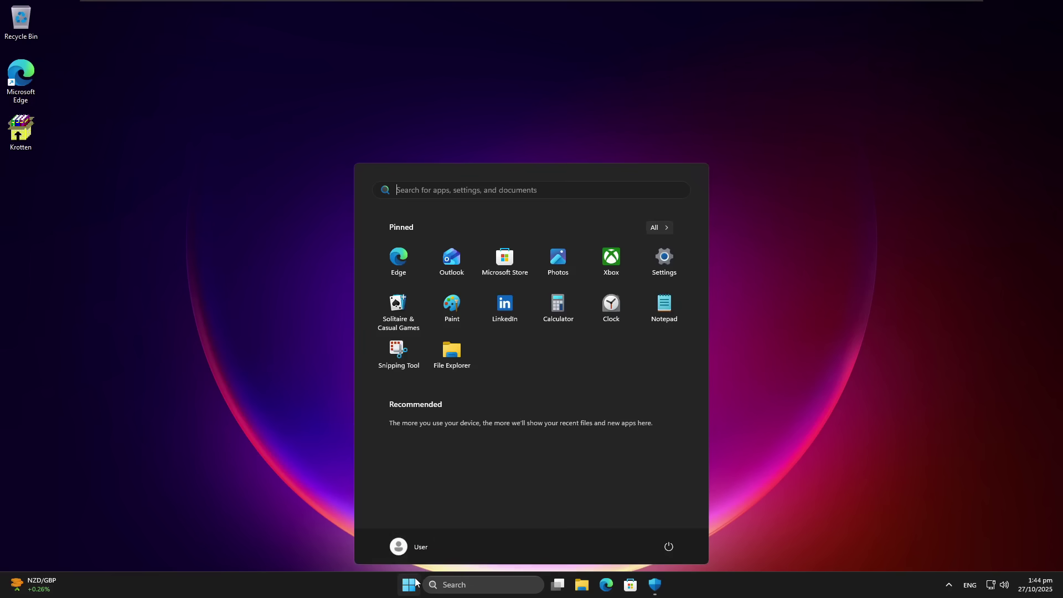
{"action": "left_click", "coordinate": [668, 551]}
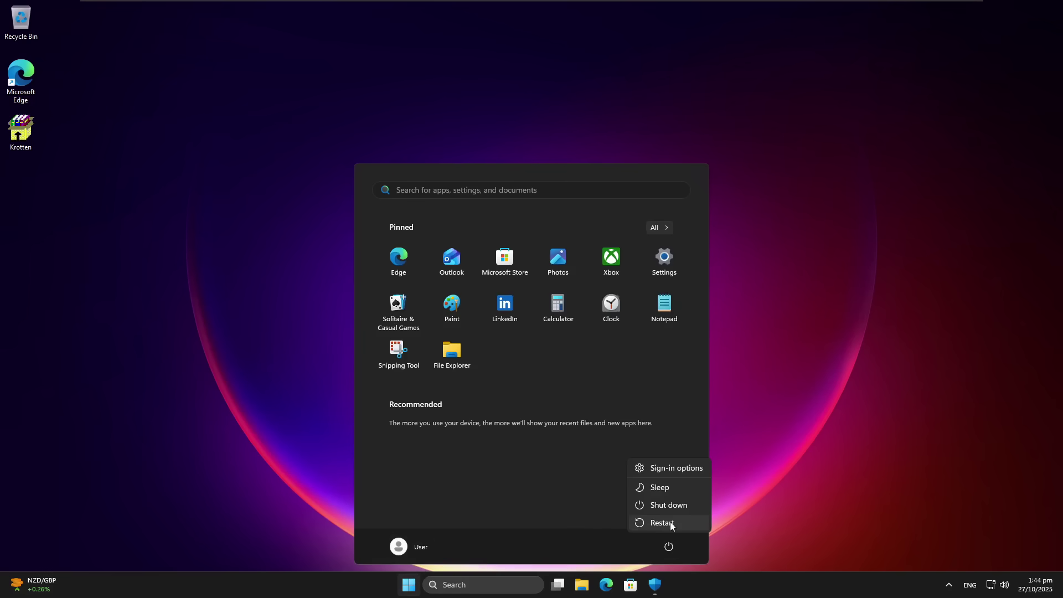
{"action": "left_click", "coordinate": [670, 523]}
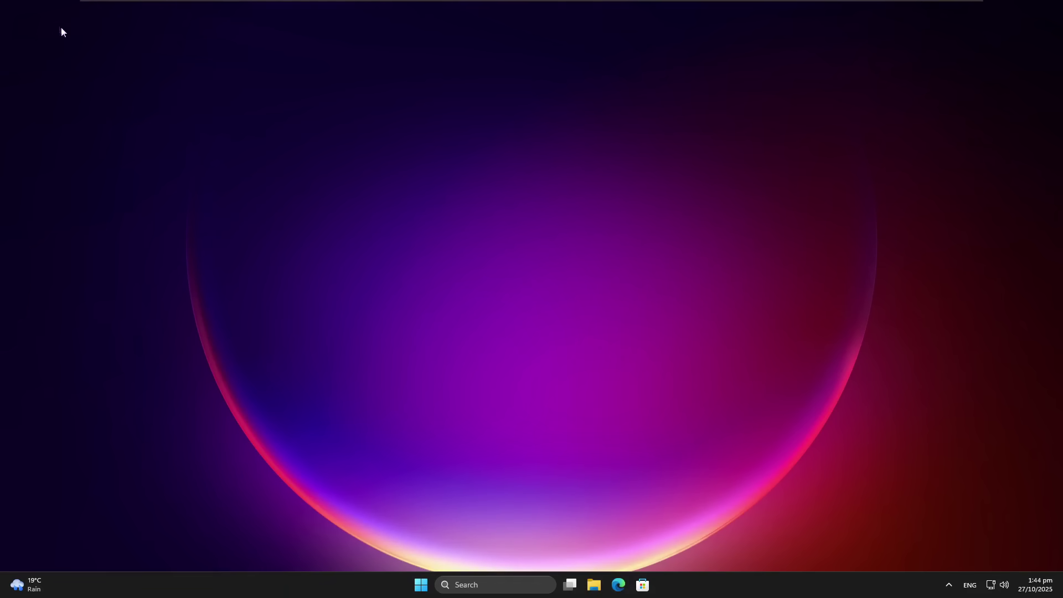
{"action": "left_click_drag", "start_coordinate": [2, 7], "coordinate": [1006, 546]}
{"action": "left_click", "coordinate": [1032, 591]}
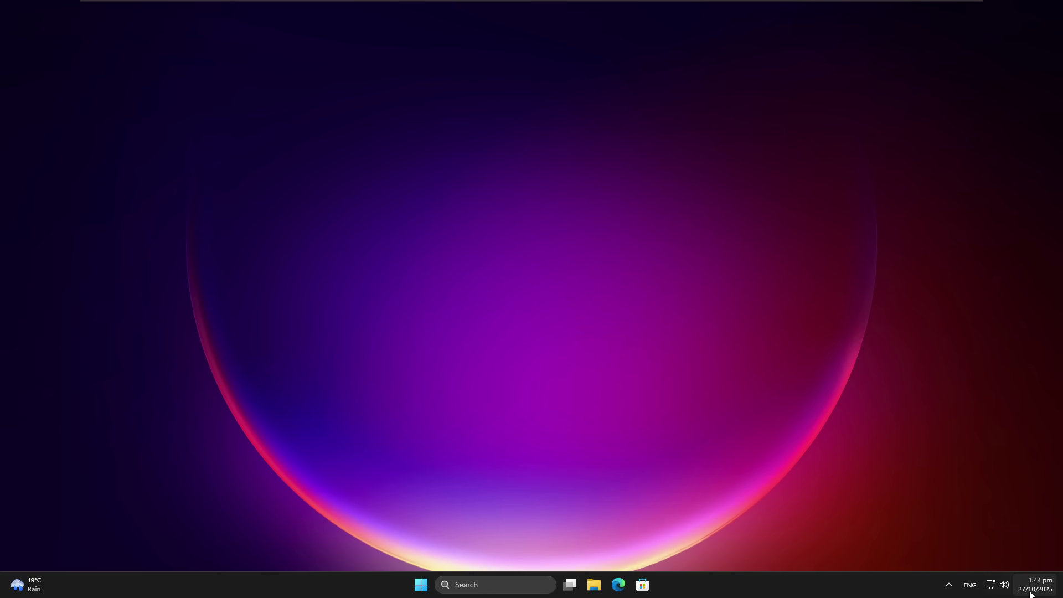
{"action": "right_click", "coordinate": [1031, 591]}
{"action": "left_click", "coordinate": [1022, 533]}
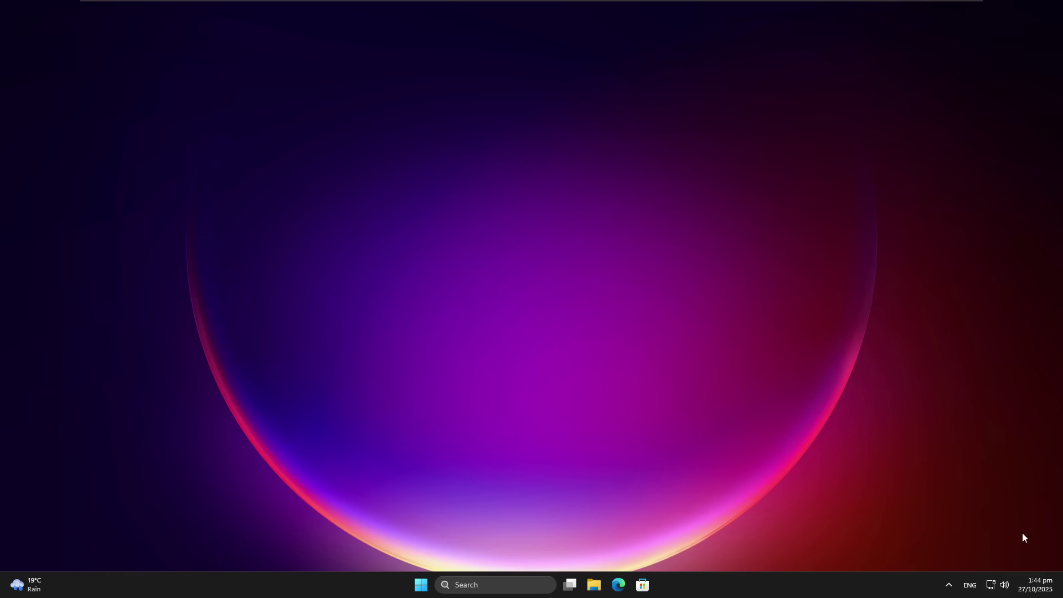
{"action": "right_click", "coordinate": [1032, 589]}
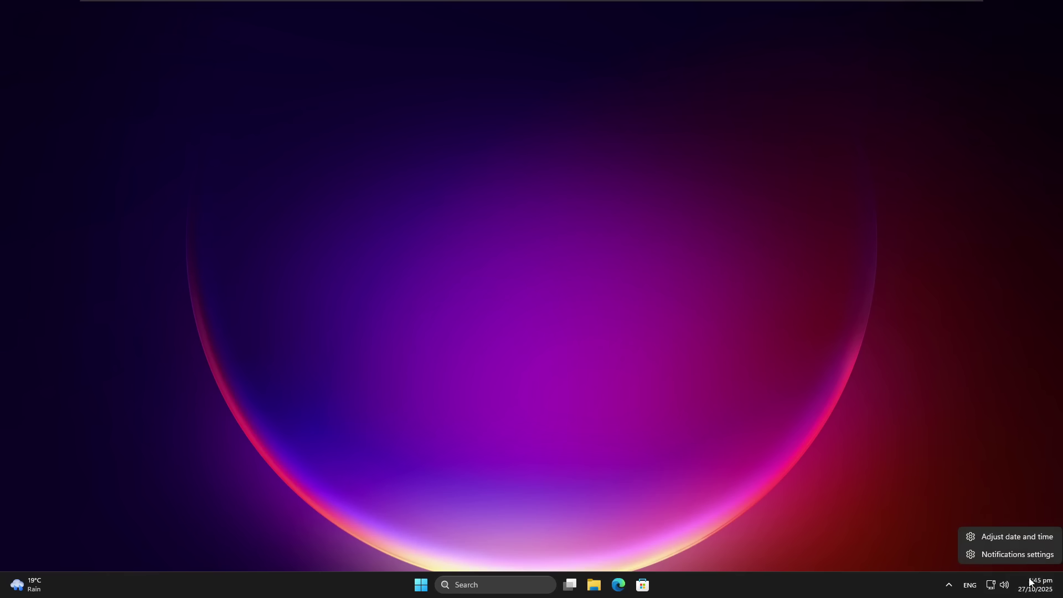
{"action": "left_click", "coordinate": [1028, 563]}
{"action": "right_click", "coordinate": [1032, 589]}
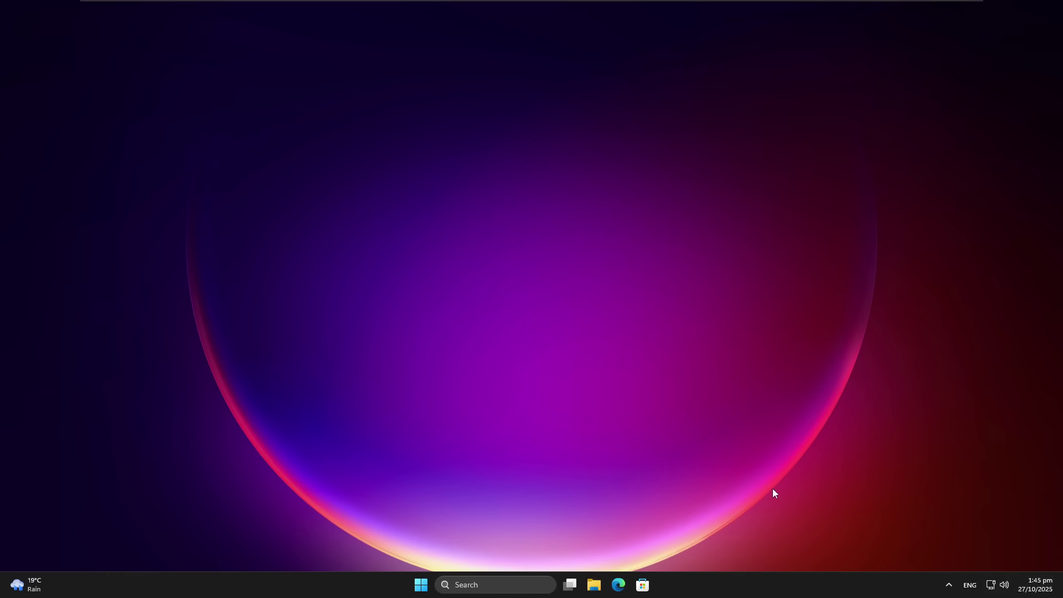
Try launching Settings, Xbox and Paint from Start, closing Xbox and Paint again
{"action": "left_click", "coordinate": [419, 582]}
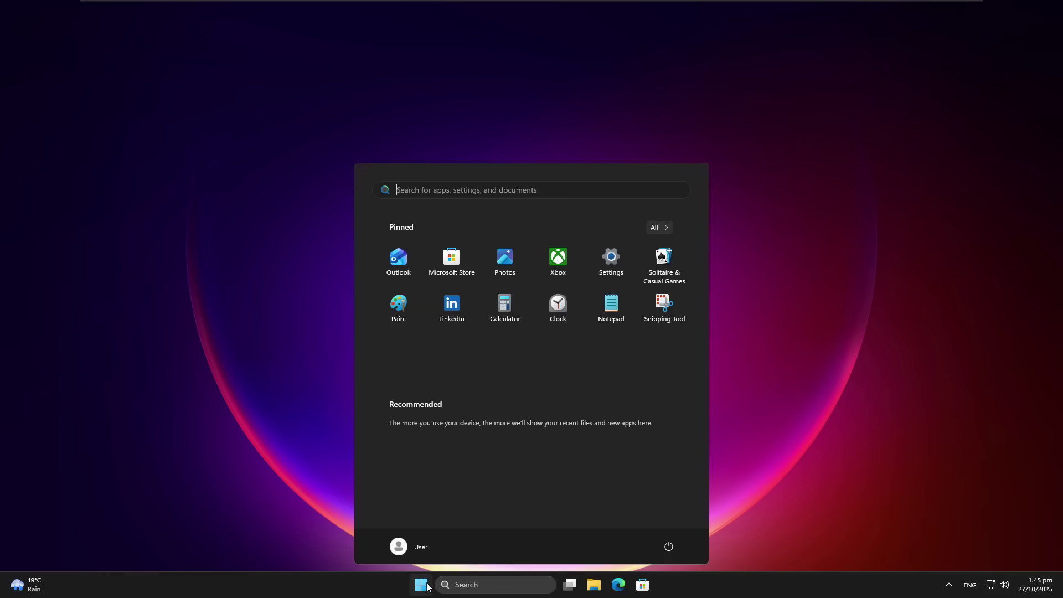
{"action": "left_click", "coordinate": [609, 262]}
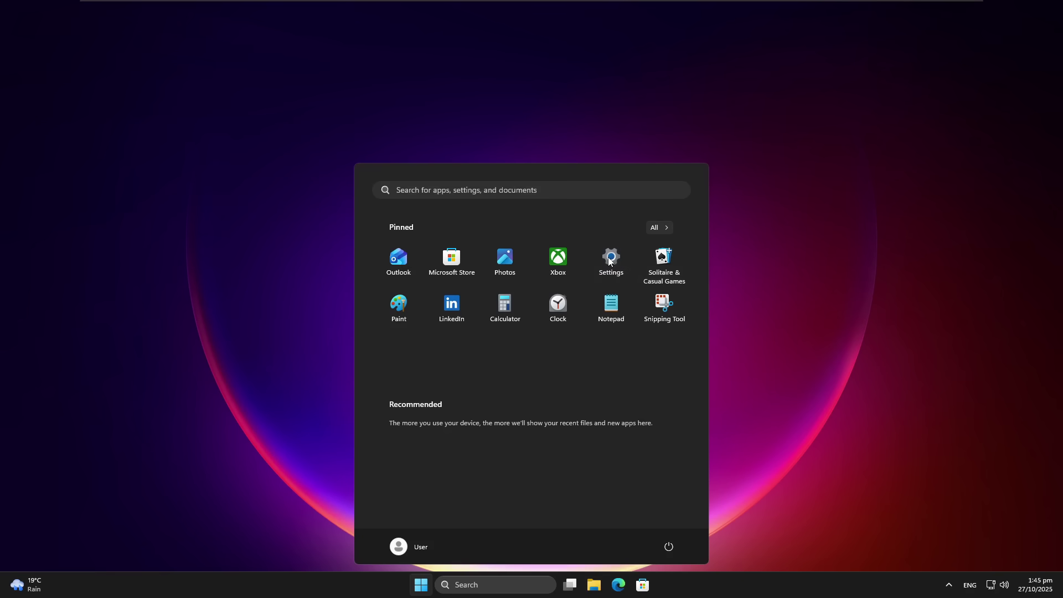
{"action": "left_click", "coordinate": [557, 259]}
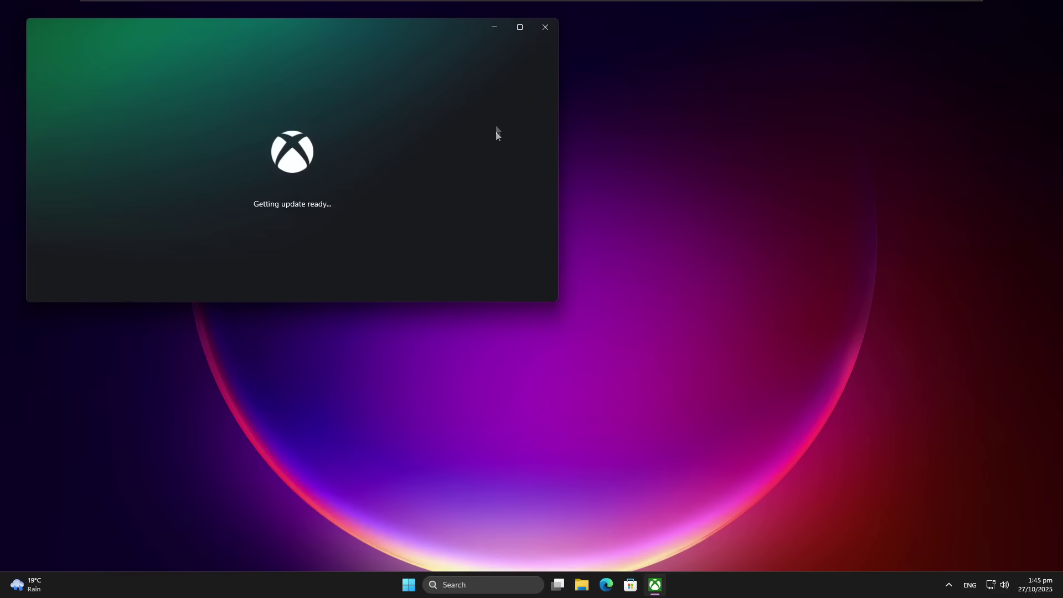
{"action": "left_click", "coordinate": [545, 29]}
{"action": "key", "text": "super"}
{"action": "left_click", "coordinate": [400, 318]}
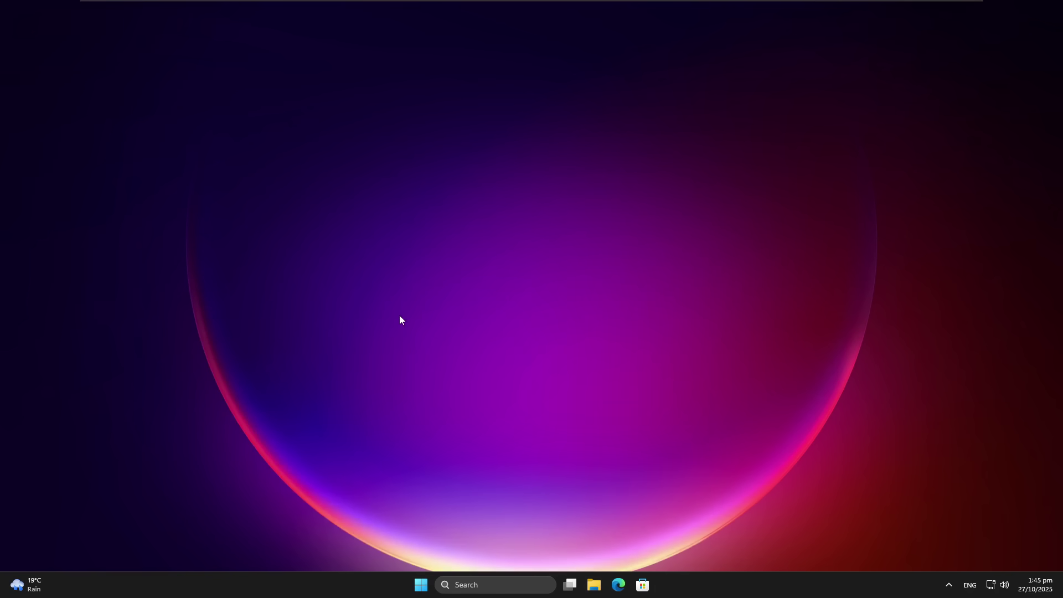
{"action": "key", "text": "alt+F4"}
Open and close File Explorer, reopen it, and dismiss the restriction error
{"action": "left_click", "coordinate": [595, 593]}
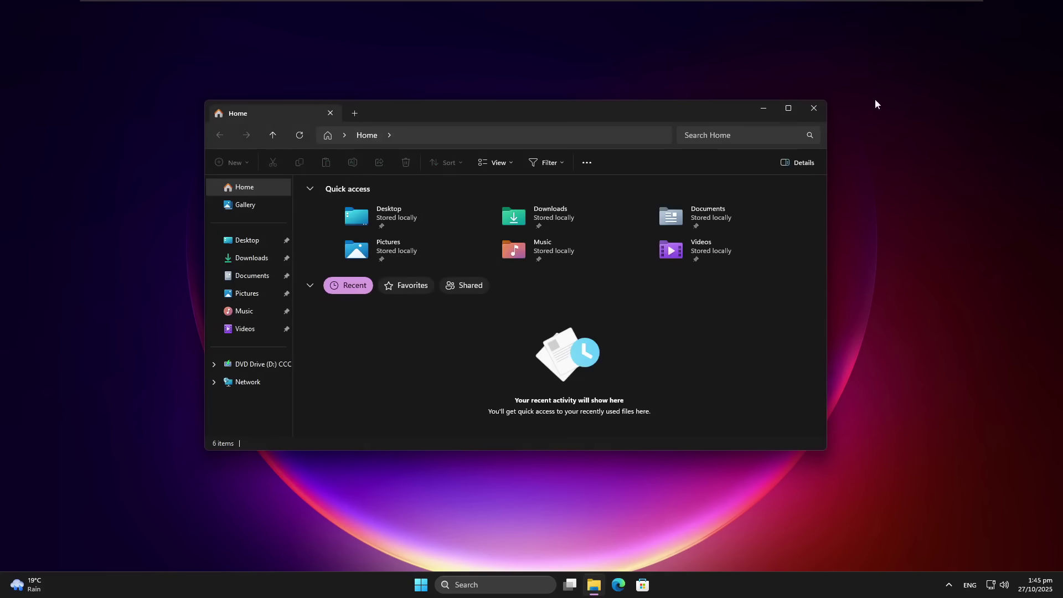
{"action": "left_click", "coordinate": [814, 109]}
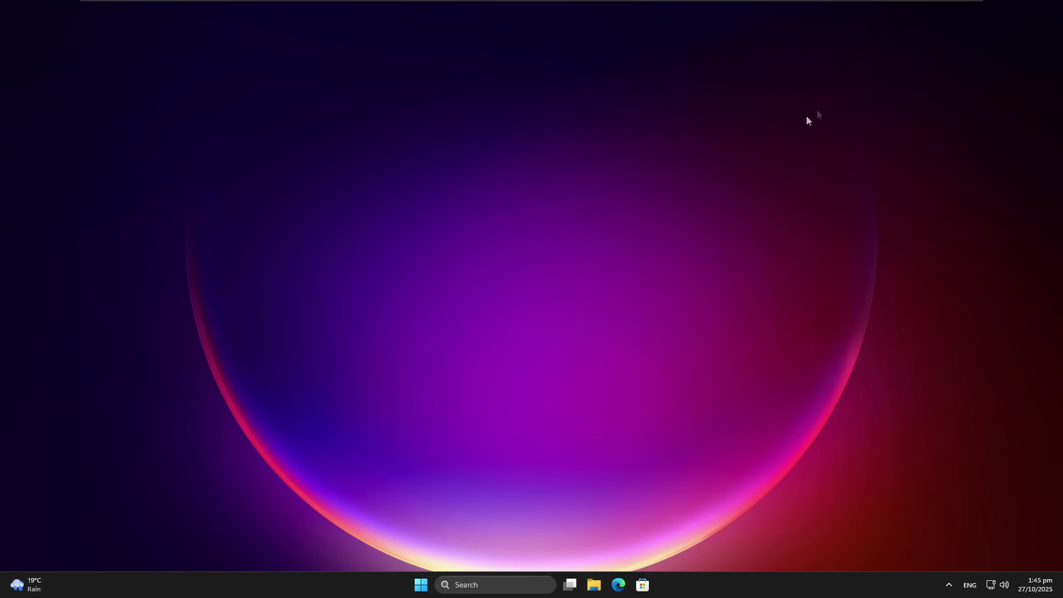
{"action": "left_click", "coordinate": [595, 588]}
{"action": "left_click", "coordinate": [653, 290]}
Run taskmgr in Command Prompt and dismiss the 'disabled by administrator' error
{"action": "left_click", "coordinate": [421, 585]}
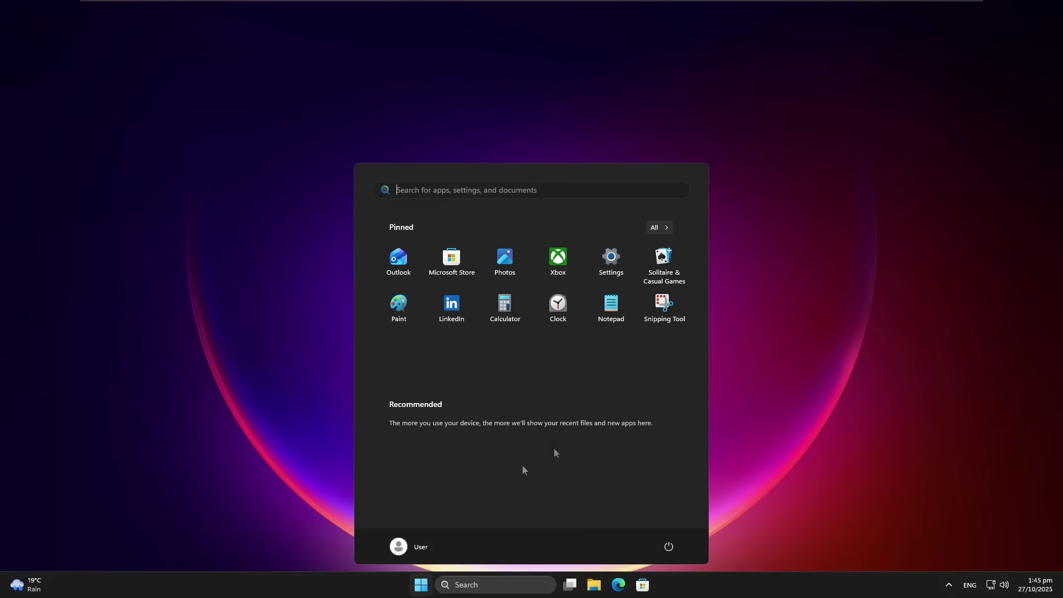
{"action": "type", "text": "cmd"}
{"action": "key", "text": "Return"}
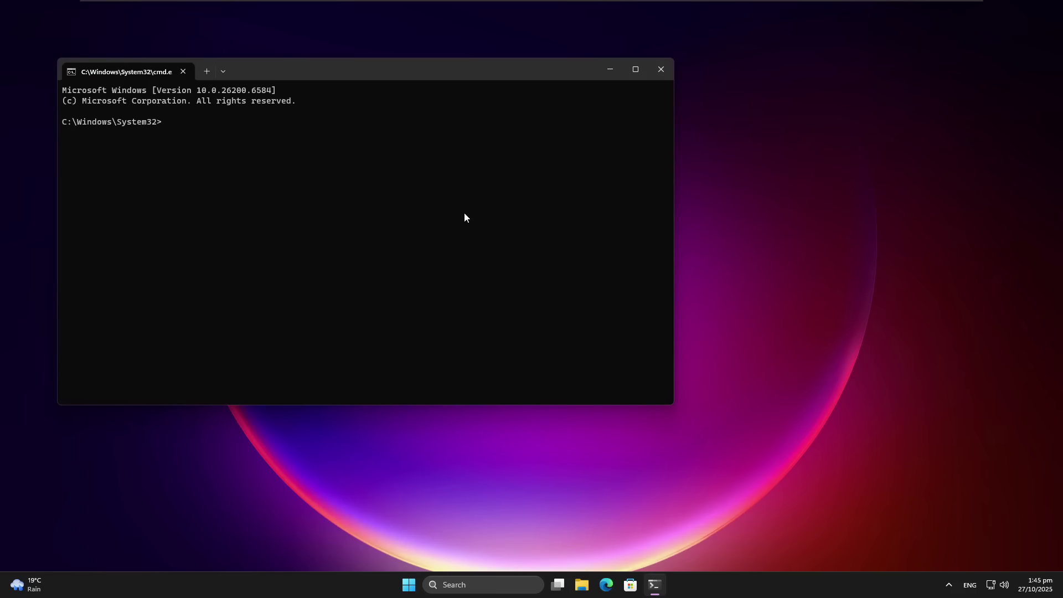
{"action": "type", "text": "taskmgr"}
{"action": "key", "text": "Return"}
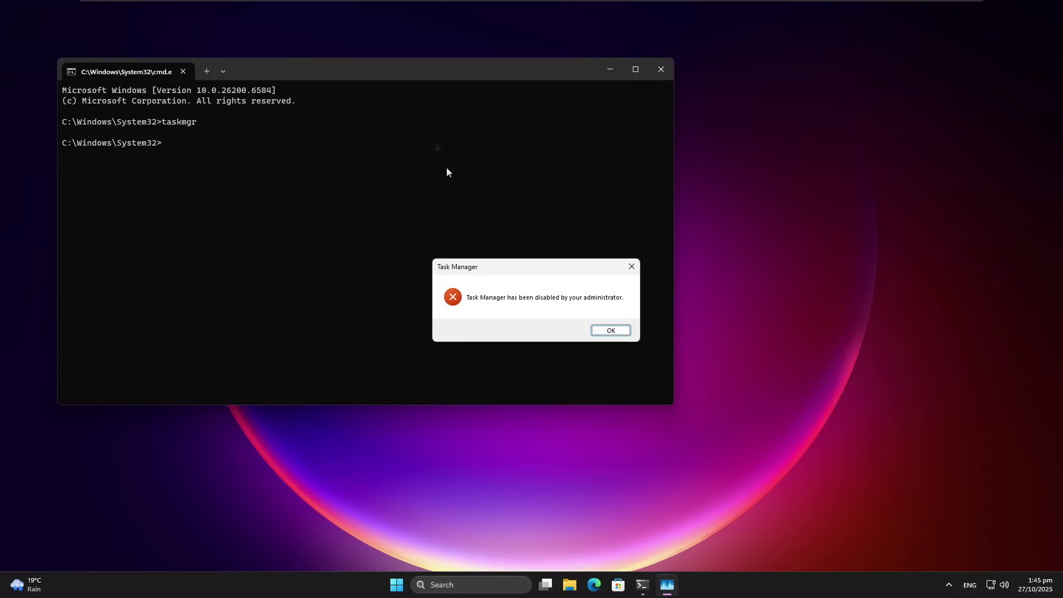
{"action": "left_click", "coordinate": [610, 330]}
{"action": "left_click", "coordinate": [949, 585]}
Open Windows Security's Virus & threat protection settings page
{"action": "left_click", "coordinate": [950, 556]}
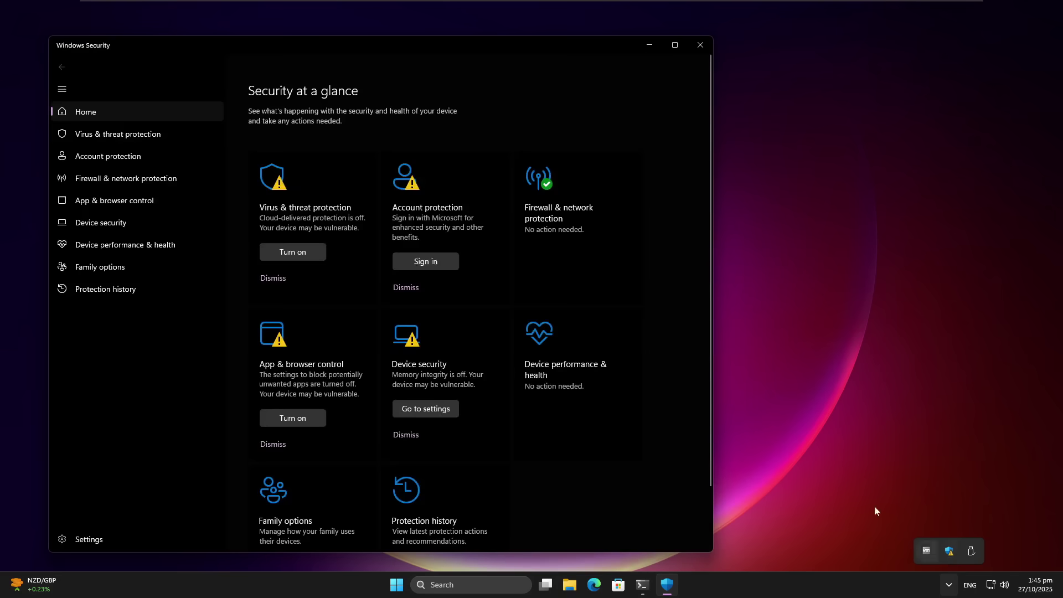
{"action": "left_click", "coordinate": [340, 208]}
{"action": "left_click", "coordinate": [298, 367]}
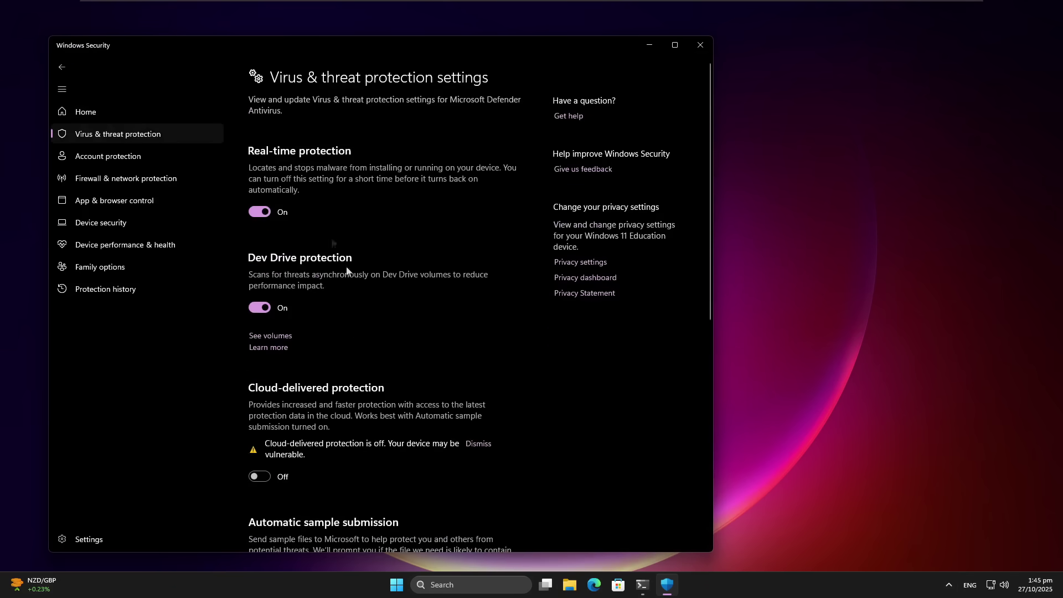
{"action": "scroll", "coordinate": [345, 226], "scroll_direction": "down", "scroll_amount": 6}
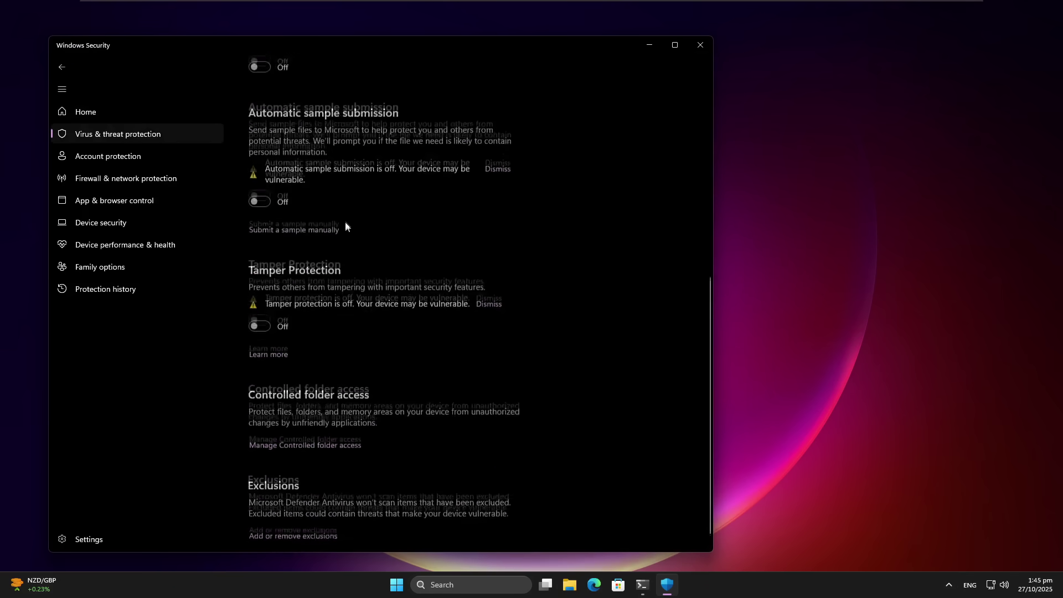
{"action": "scroll", "coordinate": [338, 244], "scroll_direction": "up", "scroll_amount": 6}
{"action": "scroll", "coordinate": [355, 282], "scroll_direction": "down", "scroll_amount": 2}
{"action": "scroll", "coordinate": [347, 271], "scroll_direction": "down", "scroll_amount": 3}
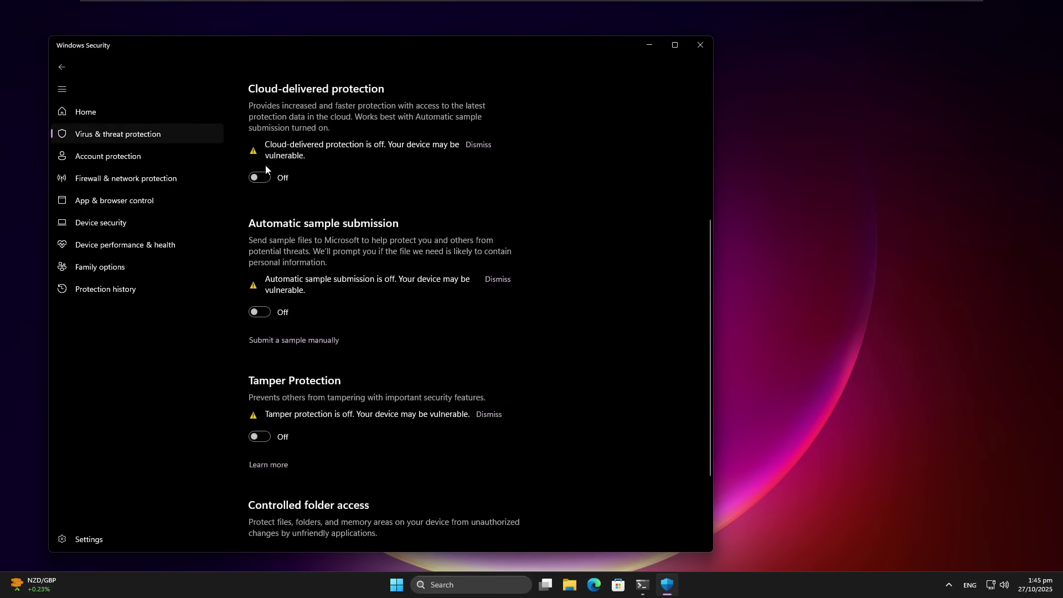
Switch Cloud-delivered protection, Automatic sample submission and Tamper Protection On, approving the UAC prompt
{"action": "left_click", "coordinate": [260, 178]}
{"action": "left_click", "coordinate": [487, 378]}
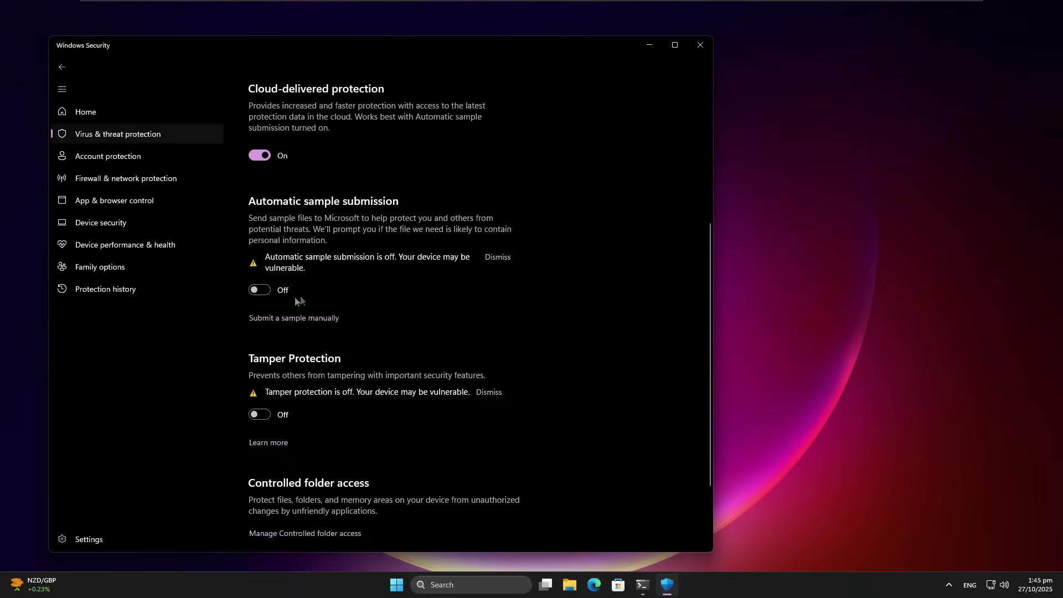
{"action": "left_click", "coordinate": [259, 290]}
{"action": "left_click", "coordinate": [259, 387]}
{"action": "scroll", "coordinate": [238, 397], "scroll_direction": "down", "scroll_amount": 2}
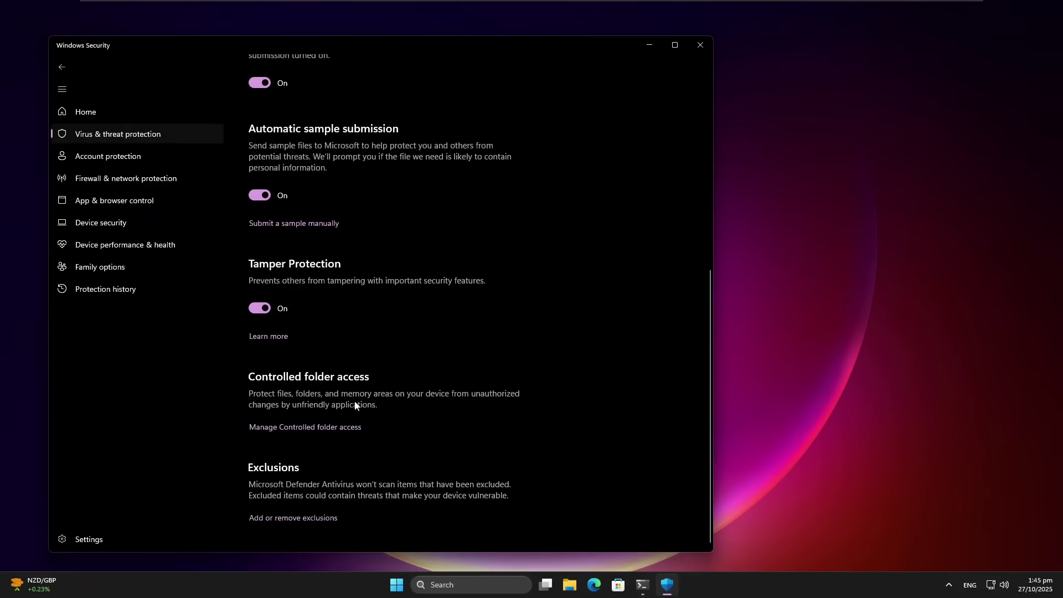
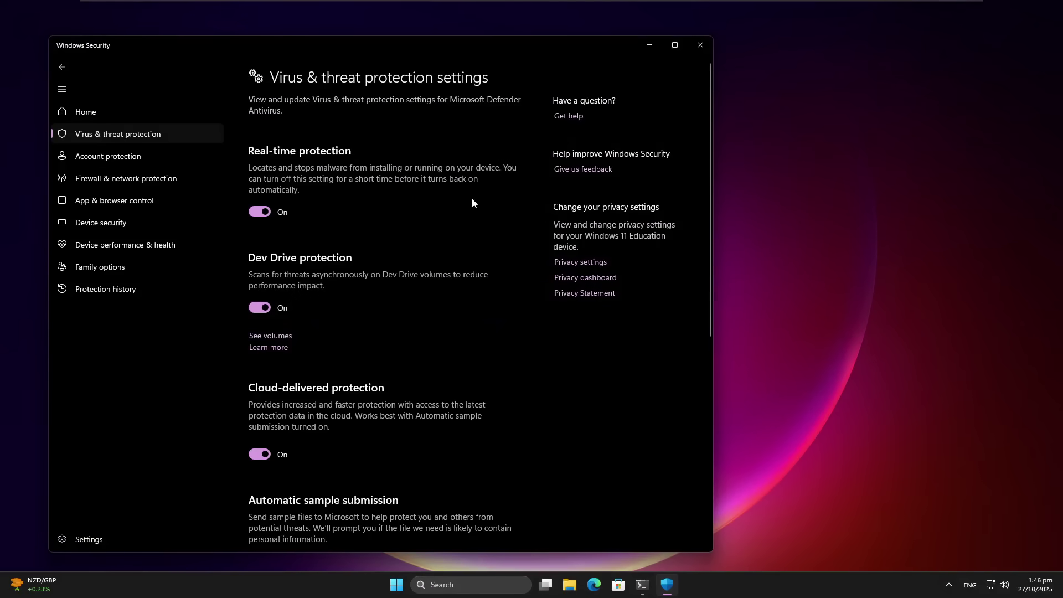
Close the Windows Security window and the leftover command window
{"action": "scroll", "coordinate": [471, 205], "scroll_direction": "down", "scroll_amount": 6}
{"action": "scroll", "coordinate": [470, 209], "scroll_direction": "up", "scroll_amount": 10}
{"action": "left_click", "coordinate": [700, 45]}
{"action": "left_click", "coordinate": [660, 68]}
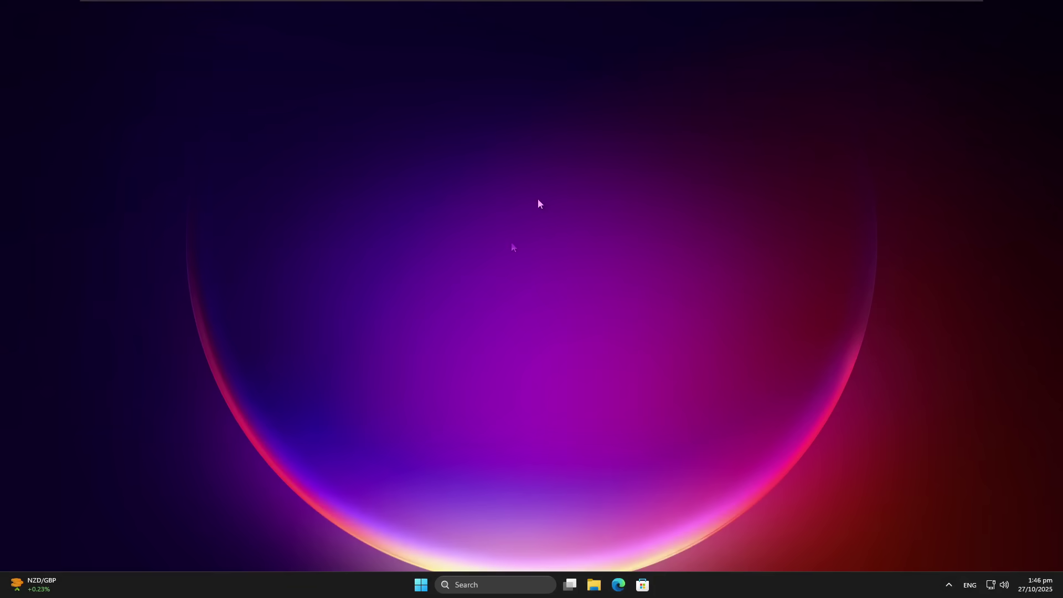
{"action": "key", "text": "super"}
{"action": "left_click", "coordinate": [53, 587]}
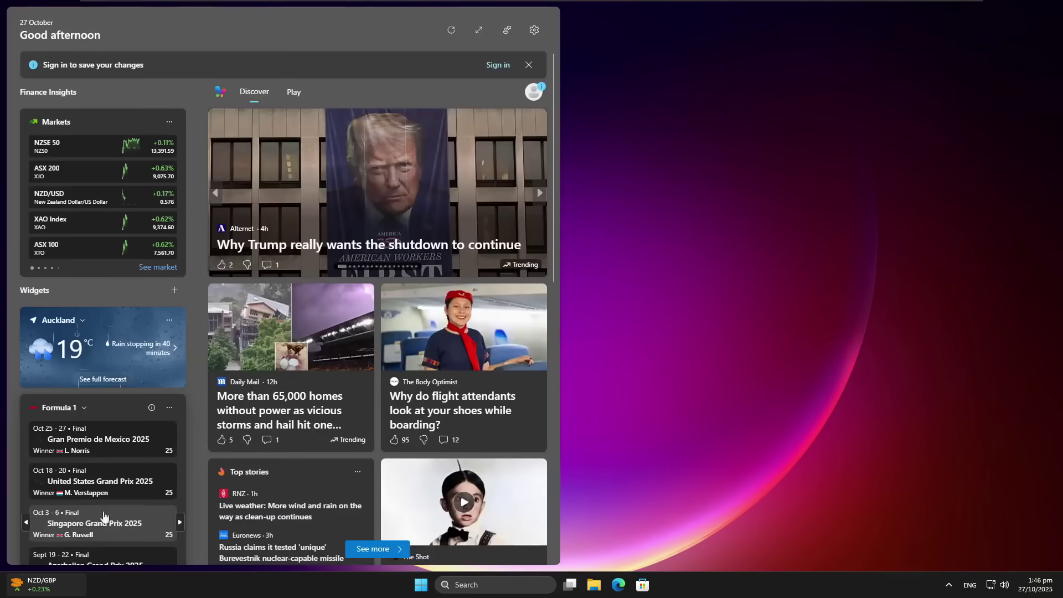
{"action": "scroll", "coordinate": [338, 362], "scroll_direction": "down", "scroll_amount": 5}
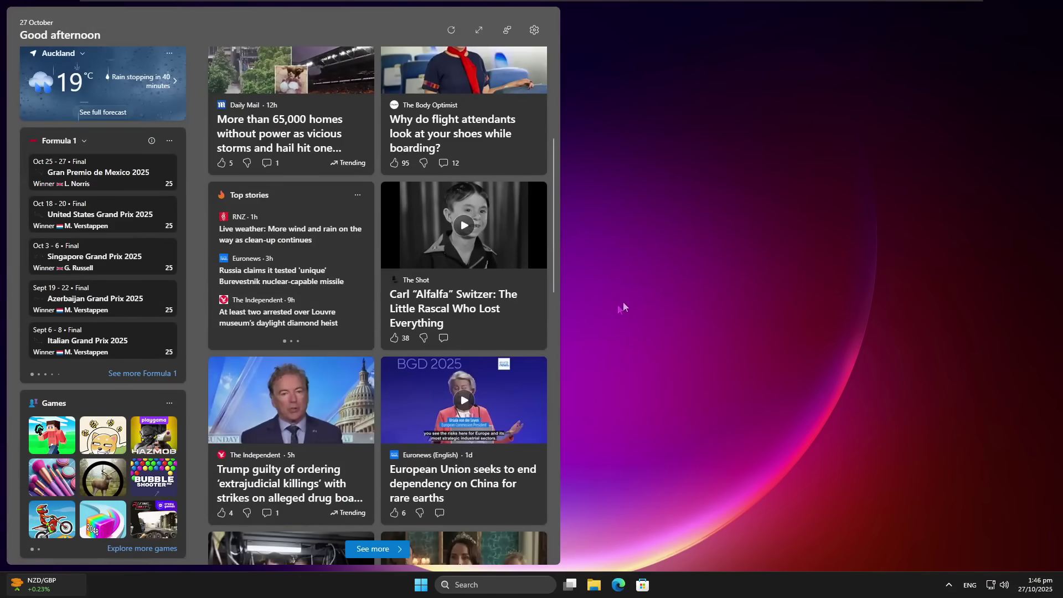
{"action": "key", "text": "super"}
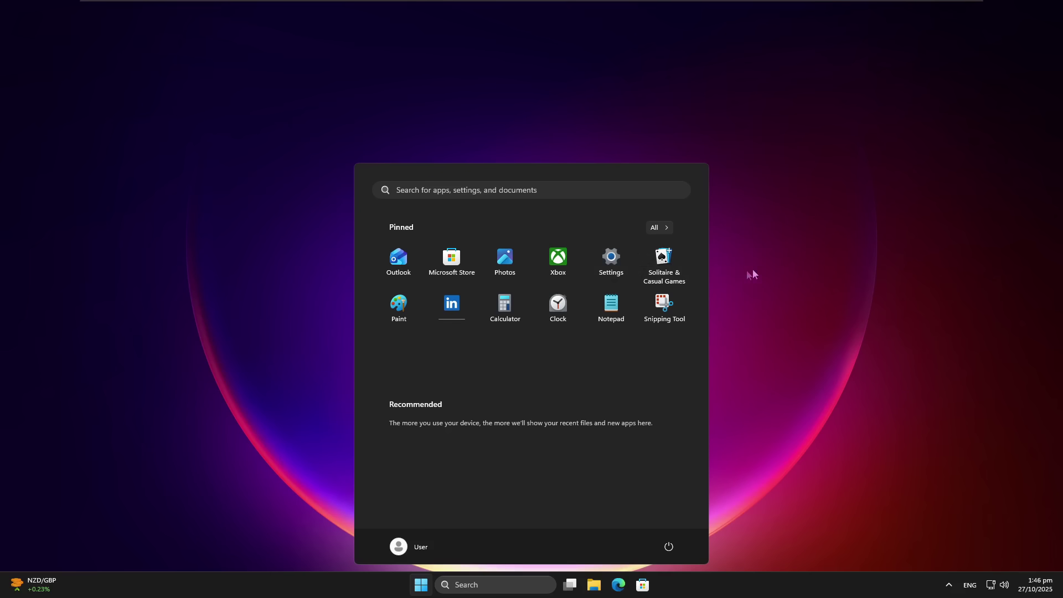
Open Command Prompt by searching Start for cmd
{"action": "key", "text": "super"}
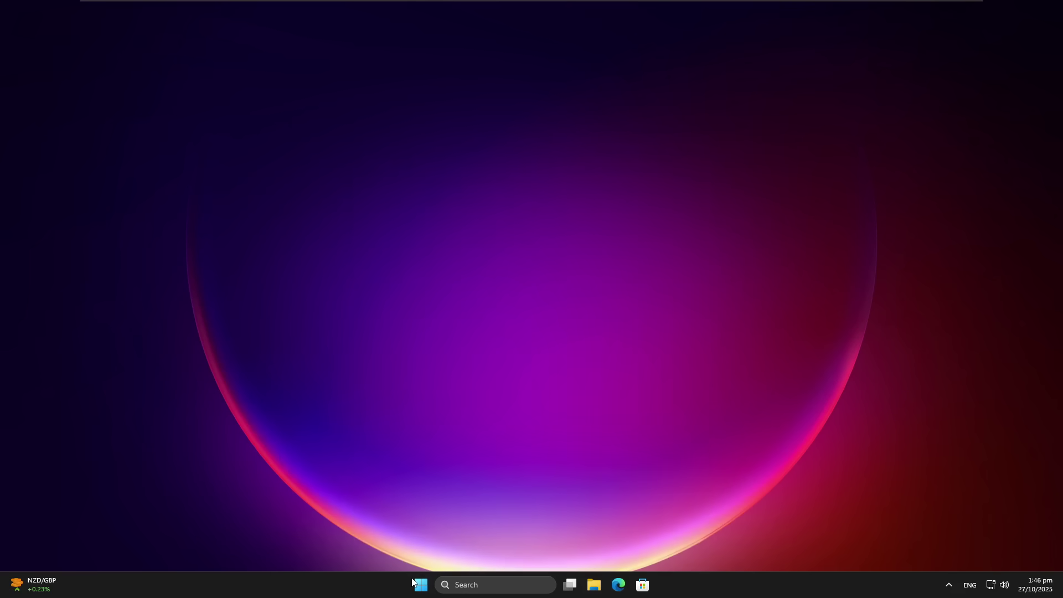
{"action": "key", "text": "super"}
{"action": "type", "text": "clock"}
{"action": "key", "text": "BackSpace"}
{"action": "key", "text": "BackSpace"}
{"action": "key", "text": "BackSpace"}
{"action": "key", "text": "BackSpace"}
{"action": "key", "text": "BackSpace"}
{"action": "type", "text": "cmd"}
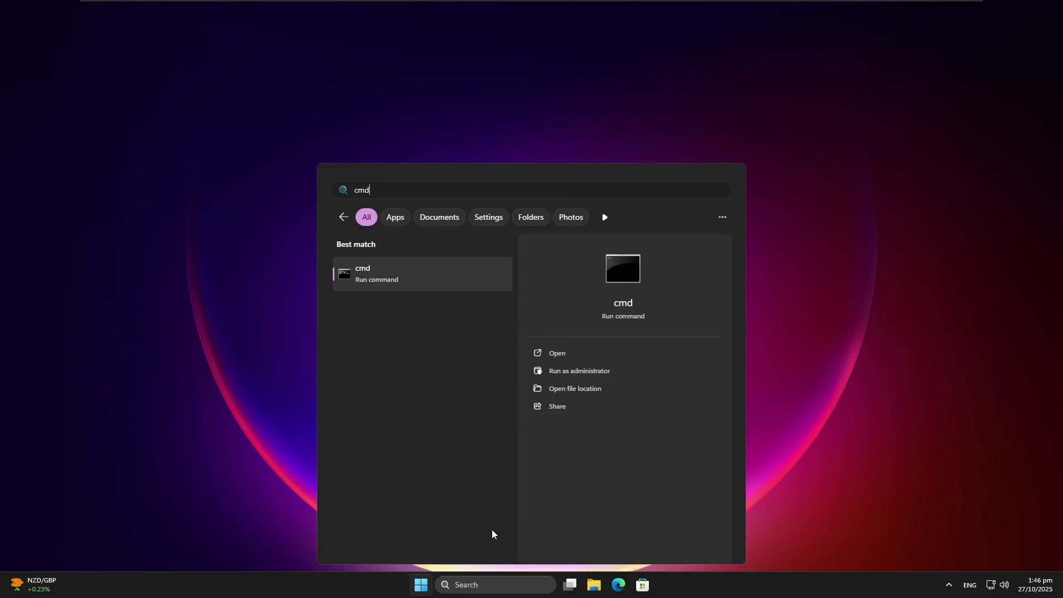
{"action": "key", "text": "Return"}
Run 'control', dismiss the Restrictions error, then enter C:\ at the prompt
{"action": "type", "text": "control"}
{"action": "key", "text": "Return"}
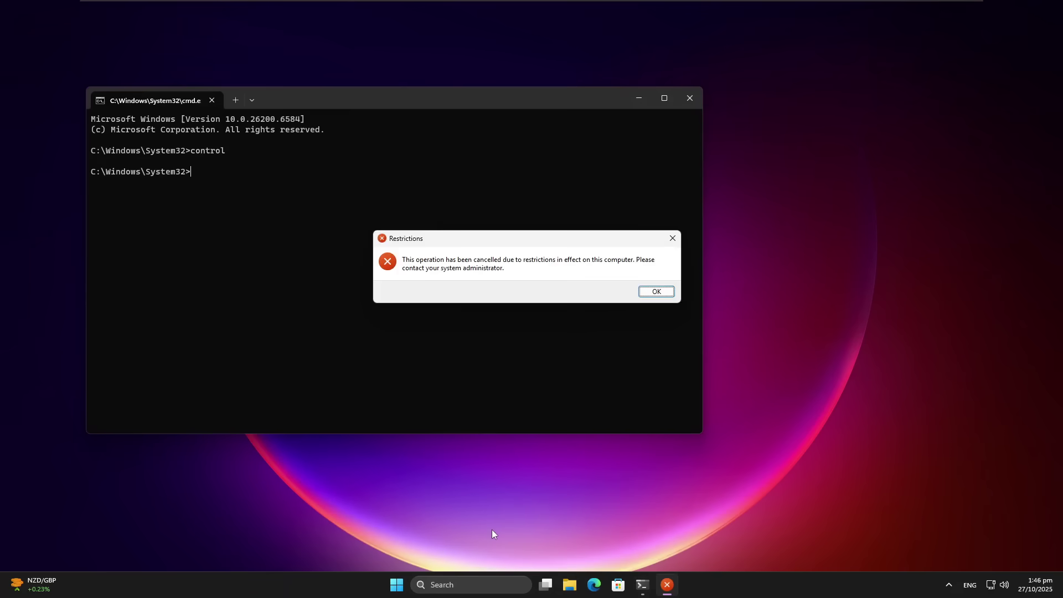
{"action": "left_click", "coordinate": [656, 291]}
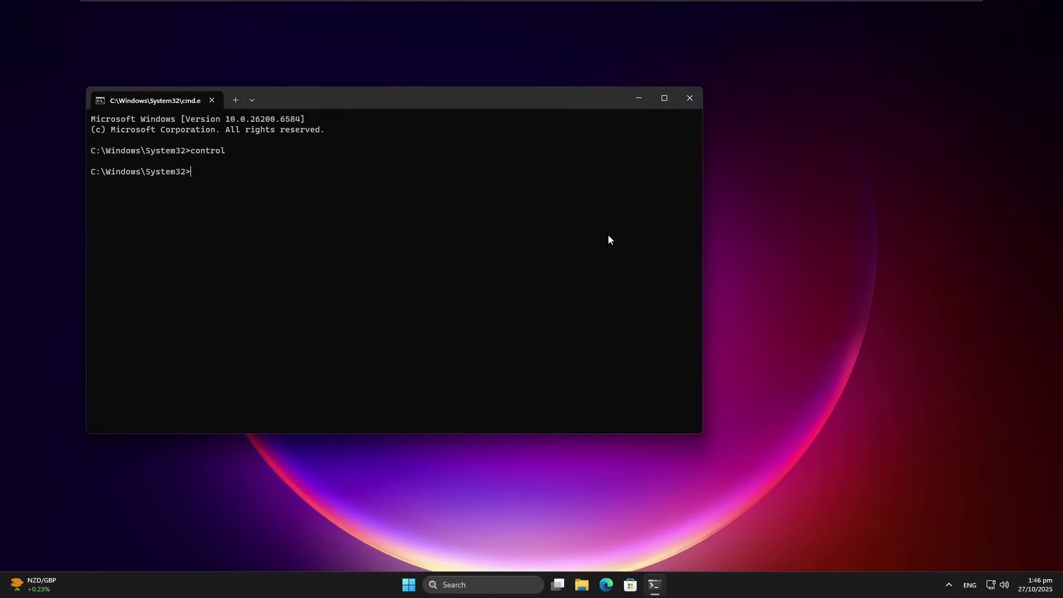
{"action": "type", "text": "C:\\"}
{"action": "key", "text": "Return"}
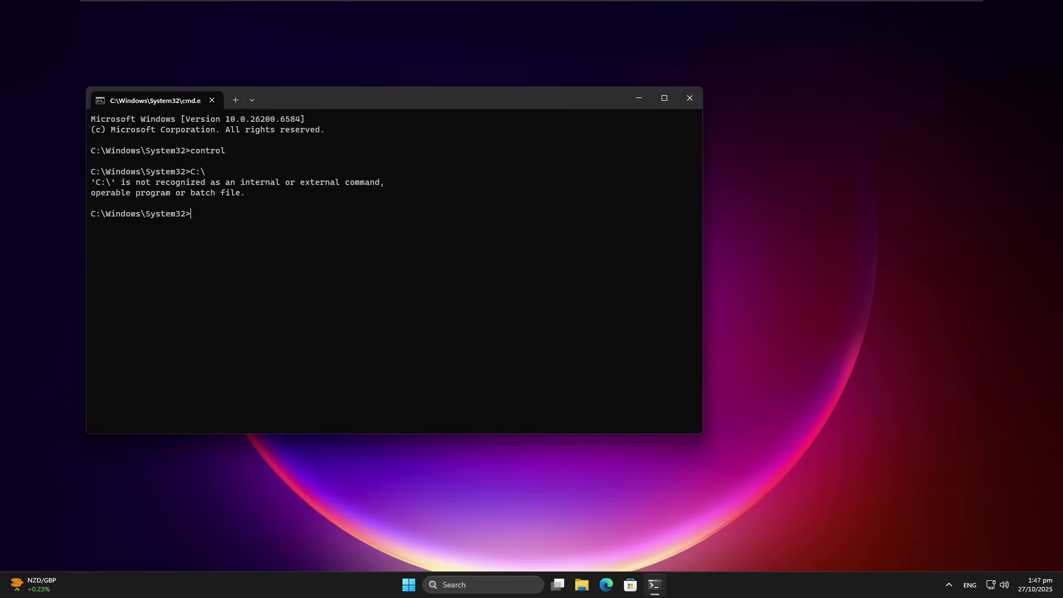
List drive C's root with dir C:\ and look over the random-named folders
{"action": "type", "text": "dir C:l"}
{"action": "type", "text": "\\"}
{"action": "key", "text": "Return"}
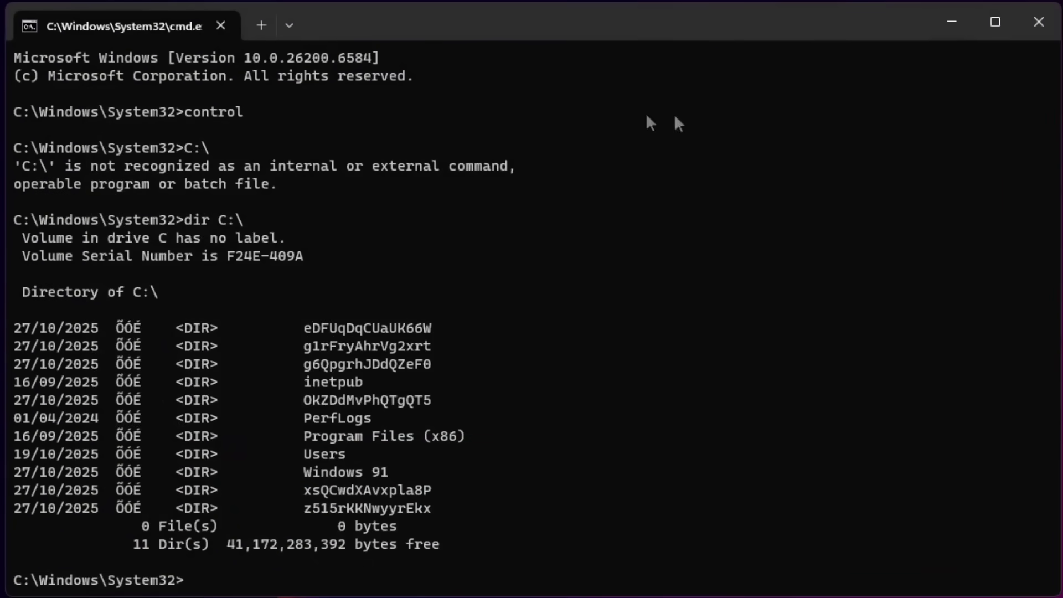
{"action": "left_click_drag", "start_coordinate": [301, 321], "coordinate": [432, 361]}
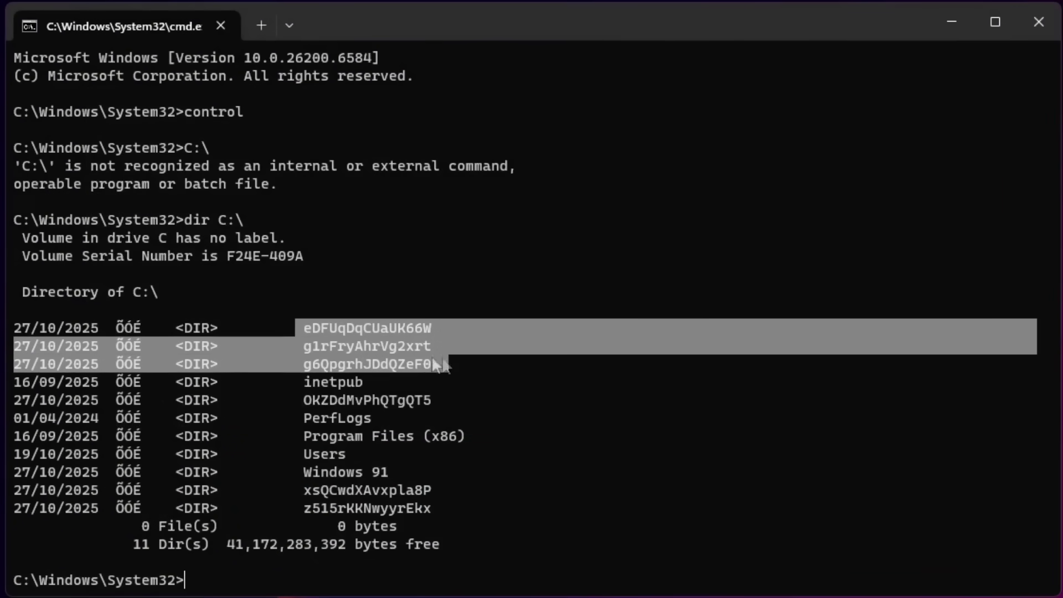
{"action": "double_click", "coordinate": [135, 331]}
{"action": "left_click_drag", "start_coordinate": [135, 331], "coordinate": [135, 514]}
{"action": "left_click", "coordinate": [420, 526]}
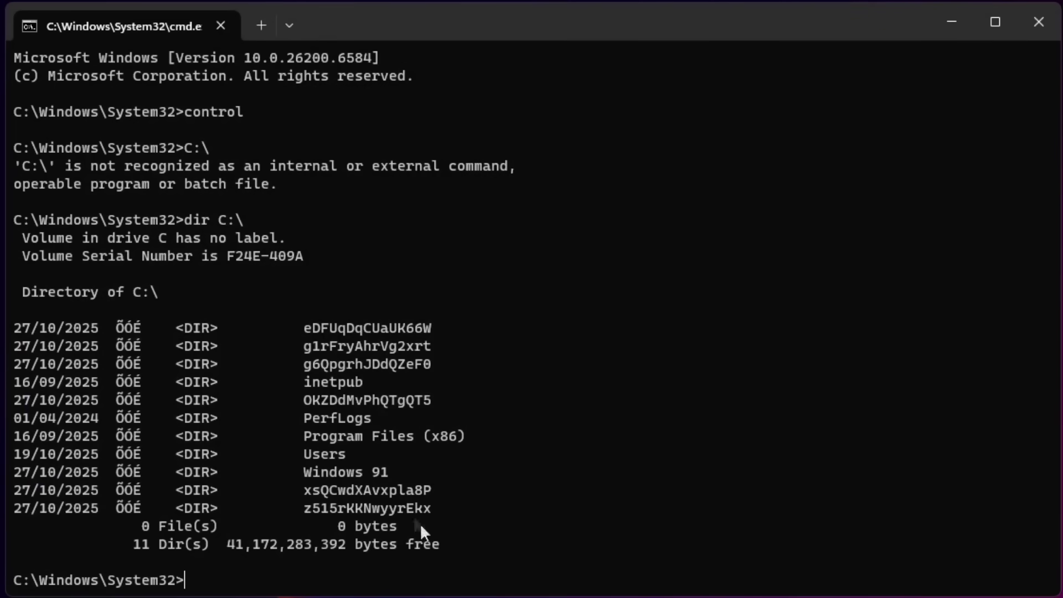
Copy the 'Windows 91' folder name and try listing it with dir C:\Windows 91
{"action": "left_click_drag", "start_coordinate": [297, 471], "coordinate": [389, 473]}
{"action": "key", "text": "ctrl+c"}
{"action": "type", "text": "dir C:\\Windows 91"}
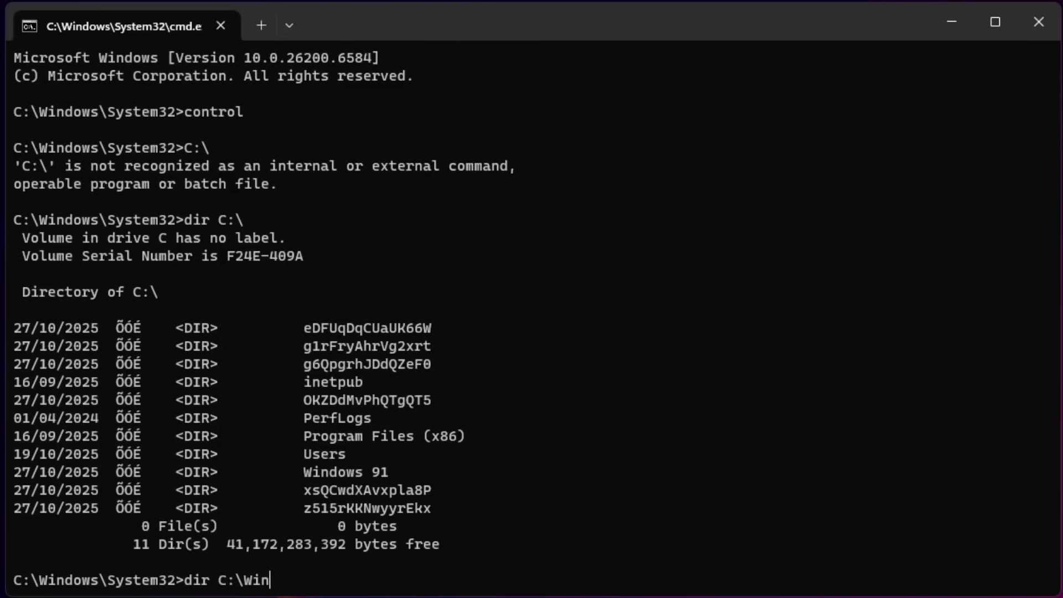
{"action": "key", "text": "Return"}
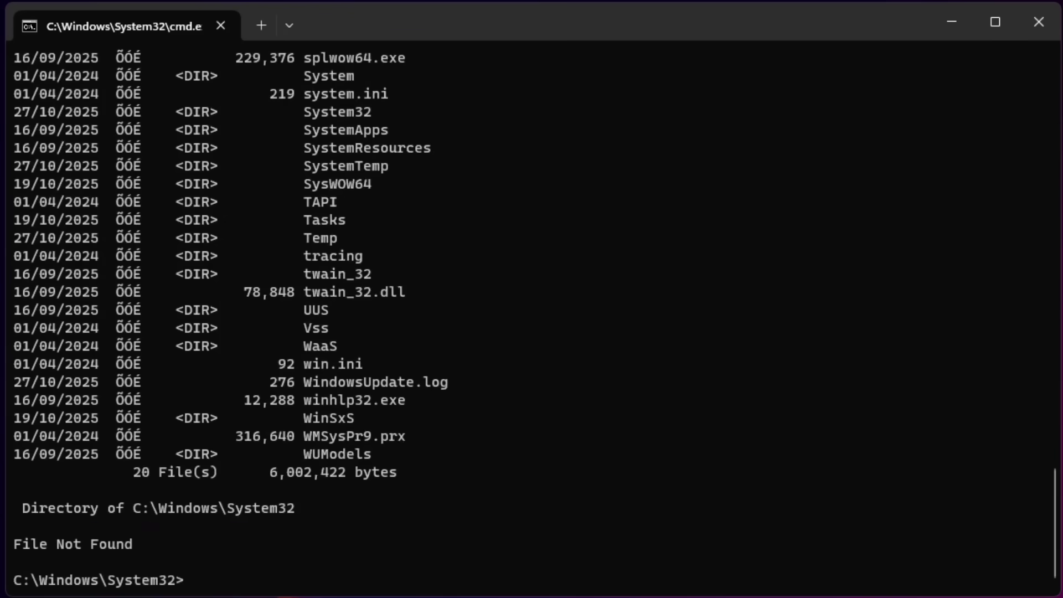
Rerun the listing with the quoted path dir "C:\Windows 91"
{"action": "scroll", "coordinate": [350, 459], "scroll_direction": "up", "scroll_amount": 20}
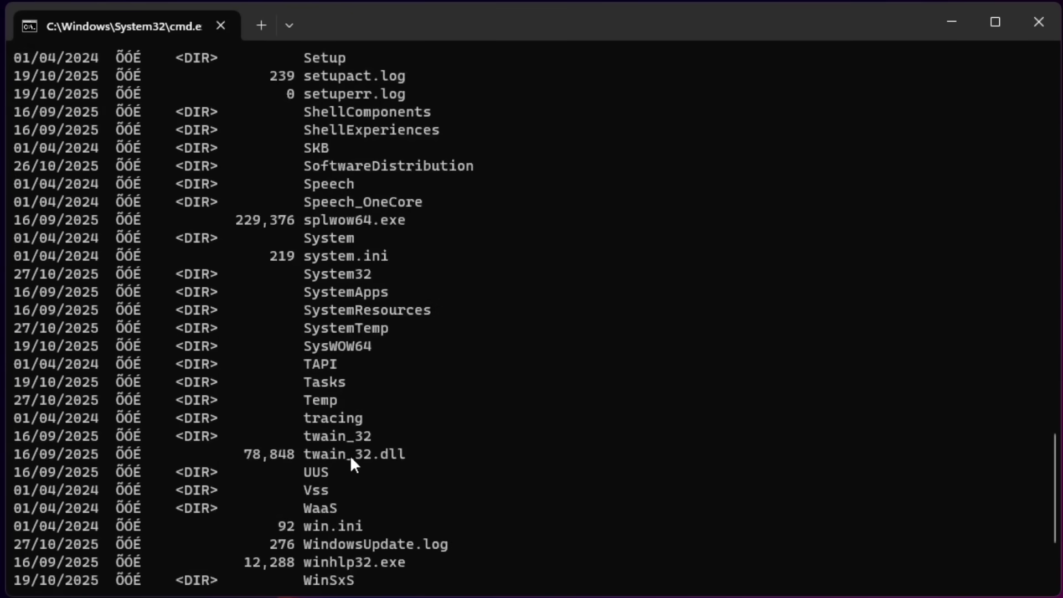
{"action": "scroll", "coordinate": [350, 455], "scroll_direction": "up", "scroll_amount": 15}
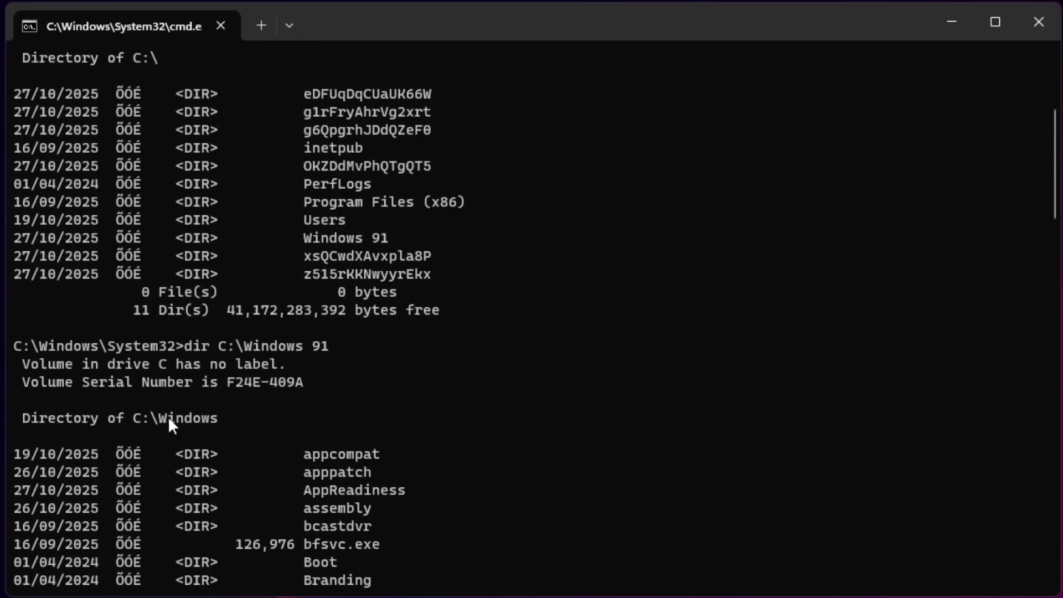
{"action": "scroll", "coordinate": [168, 421], "scroll_direction": "down", "scroll_amount": 20}
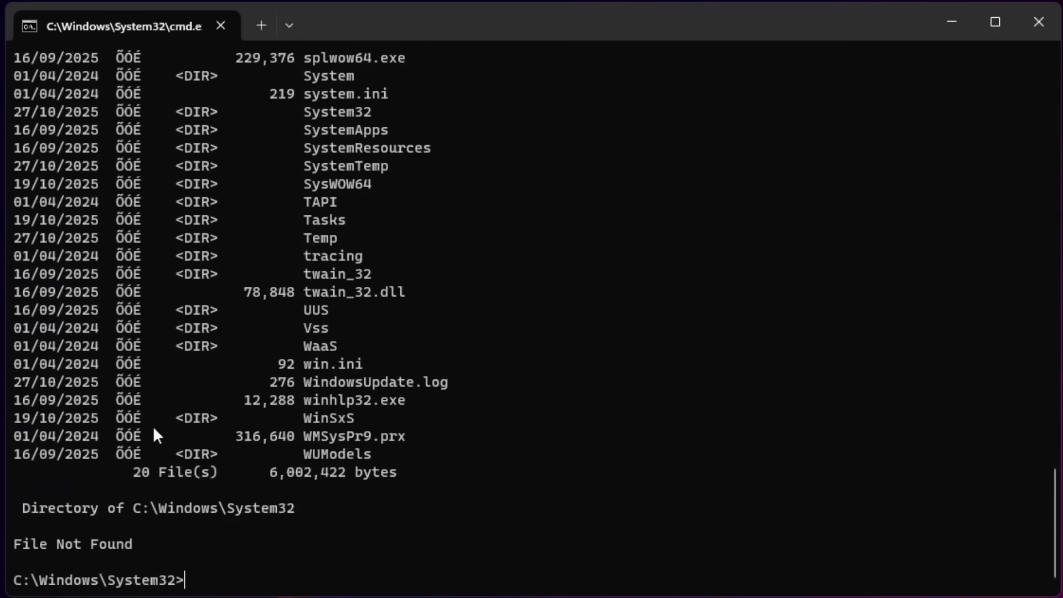
{"action": "key", "text": "Up"}
{"action": "type", "text": "\""}
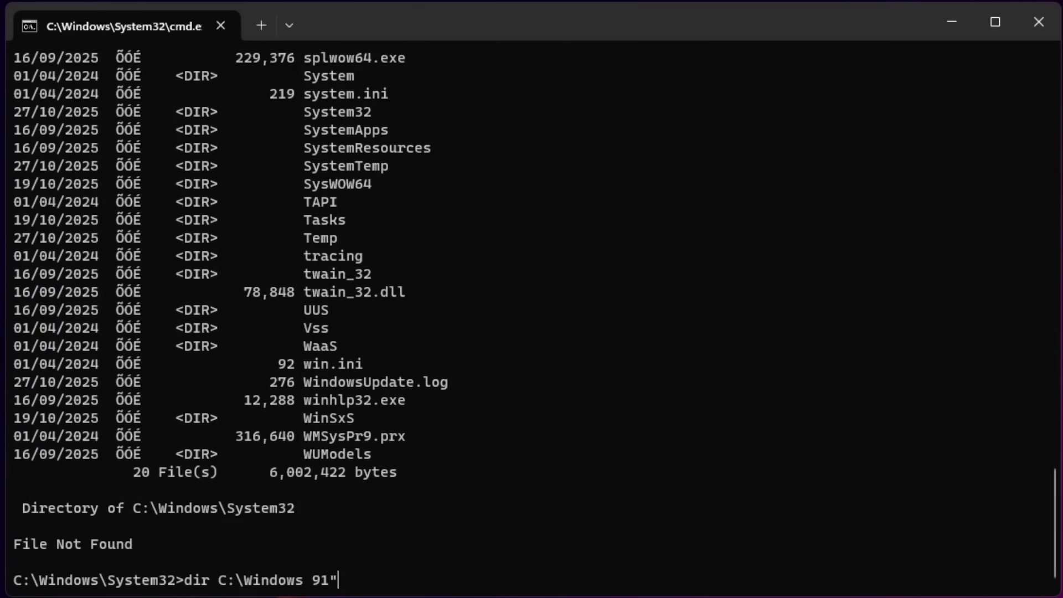
{"action": "key", "text": "Left"}
{"action": "key", "text": "Left"}
{"action": "key", "text": "Left"}
{"action": "key", "text": "Left"}
{"action": "key", "text": "Left"}
{"action": "key", "text": "Left"}
{"action": "key", "text": "Left"}
{"action": "key", "text": "Left"}
{"action": "key", "text": "Left"}
{"action": "key", "text": "Left"}
{"action": "key", "text": "Left"}
{"action": "key", "text": "Left"}
{"action": "key", "text": "Left"}
{"action": "type", "text": "\""}
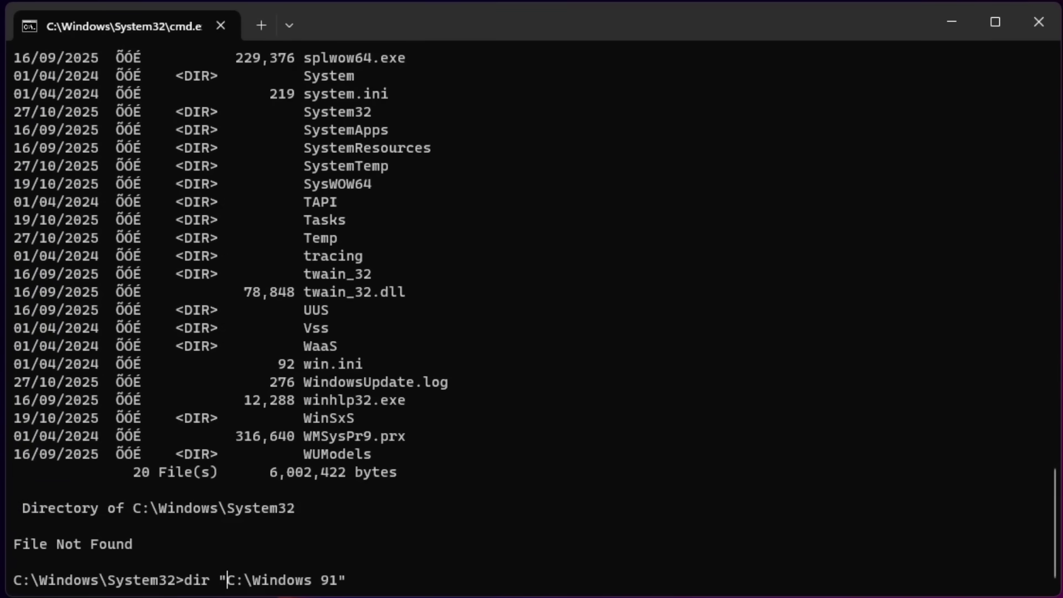
{"action": "key", "text": "Return"}
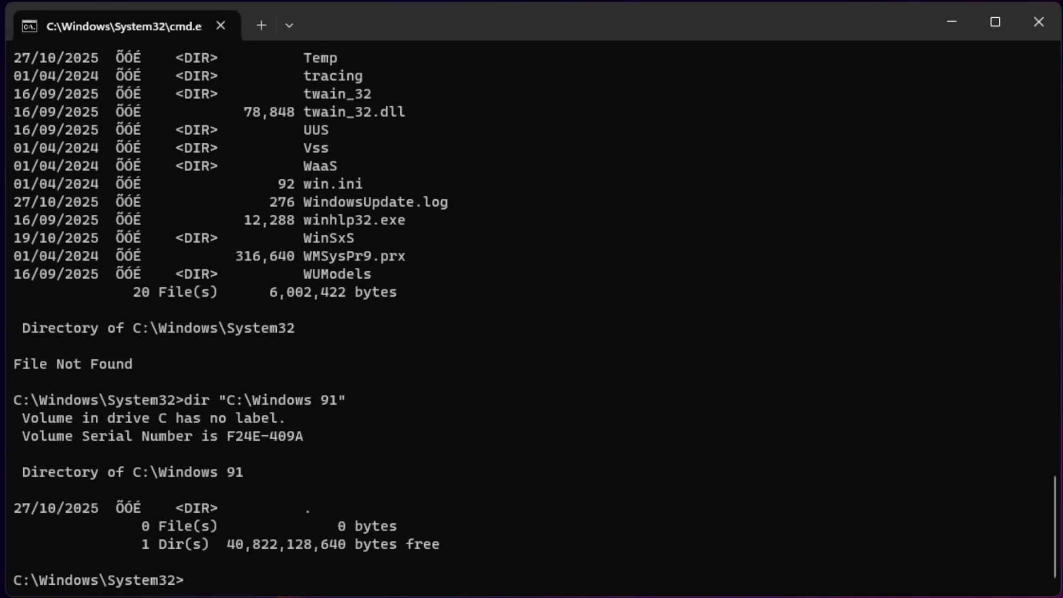
Copy the '0 File(s)' line, leave full screen, and launch Total Commander
{"action": "left_click_drag", "start_coordinate": [150, 529], "coordinate": [449, 529]}
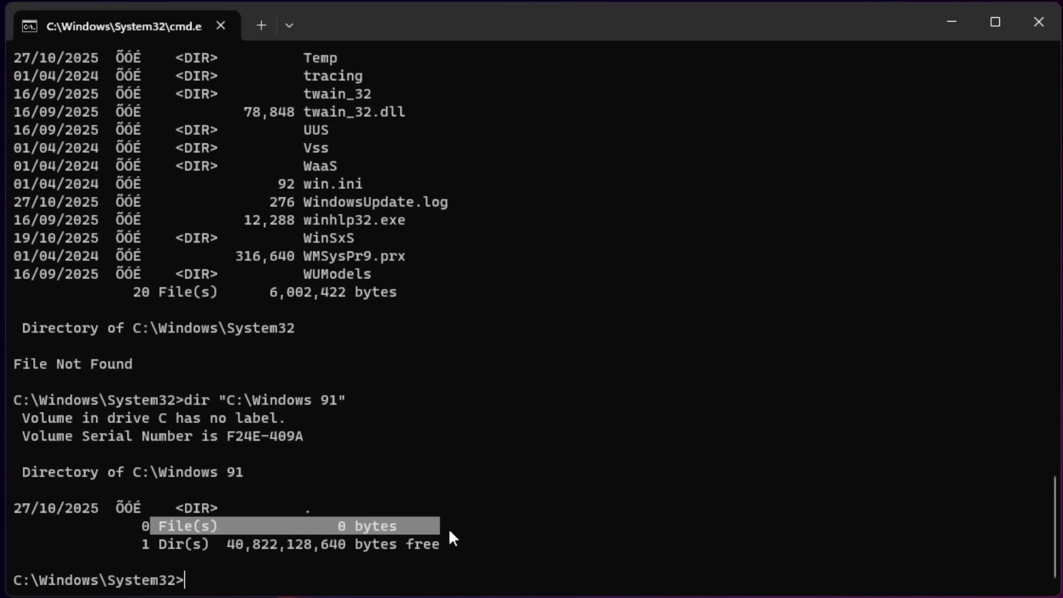
{"action": "right_click", "coordinate": [448, 528]}
{"action": "scroll", "coordinate": [223, 460], "scroll_direction": "up", "scroll_amount": 6}
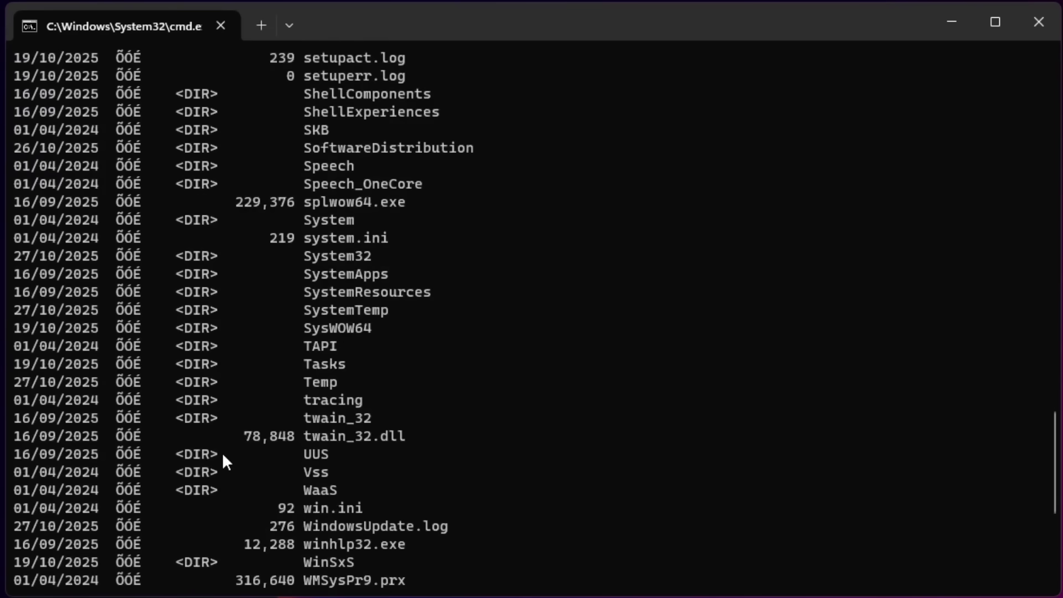
{"action": "scroll", "coordinate": [223, 460], "scroll_direction": "down", "scroll_amount": 3}
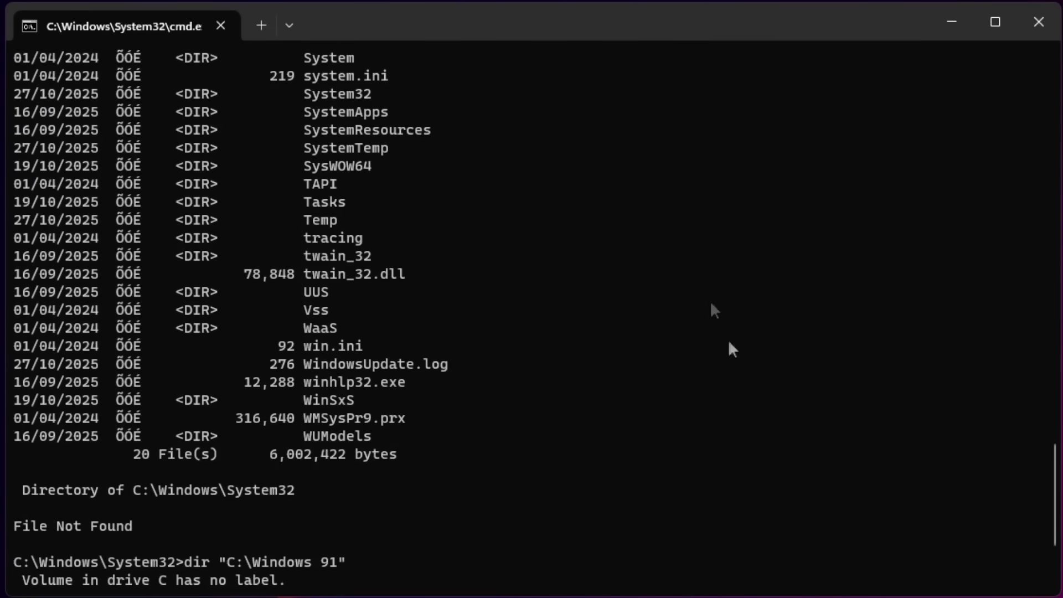
{"action": "key", "text": "F11"}
{"action": "left_click", "coordinate": [582, 585]}
{"action": "left_click", "coordinate": [605, 583]}
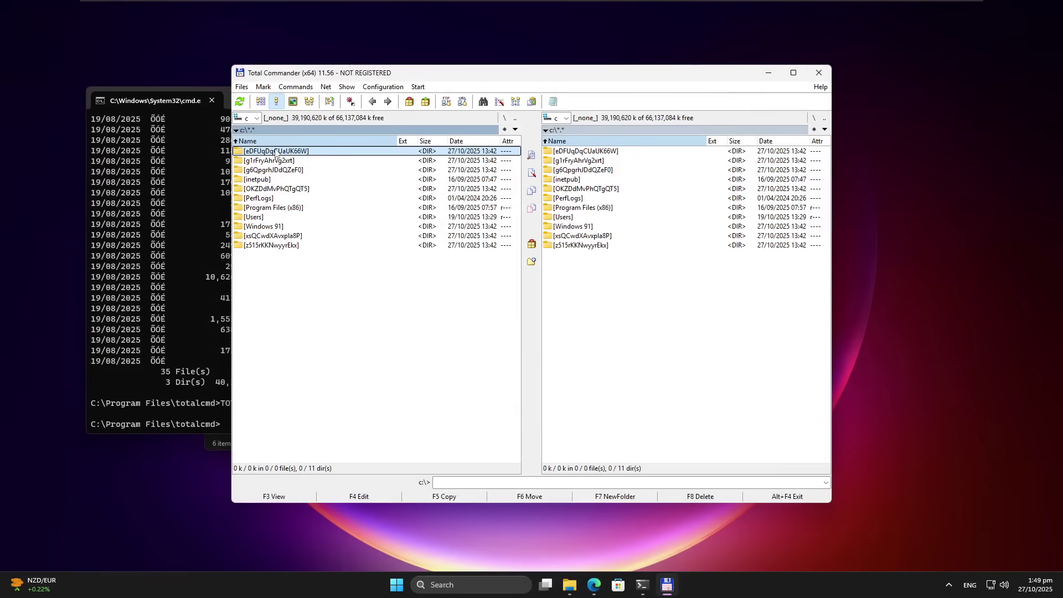
Inspect the eDFUqDqCUaUK66W, g6QpgrhJDdQZeF0 and OKZDdMvPhQTgQT5 folders, returning to C:\ each time
{"action": "double_click", "coordinate": [271, 157]}
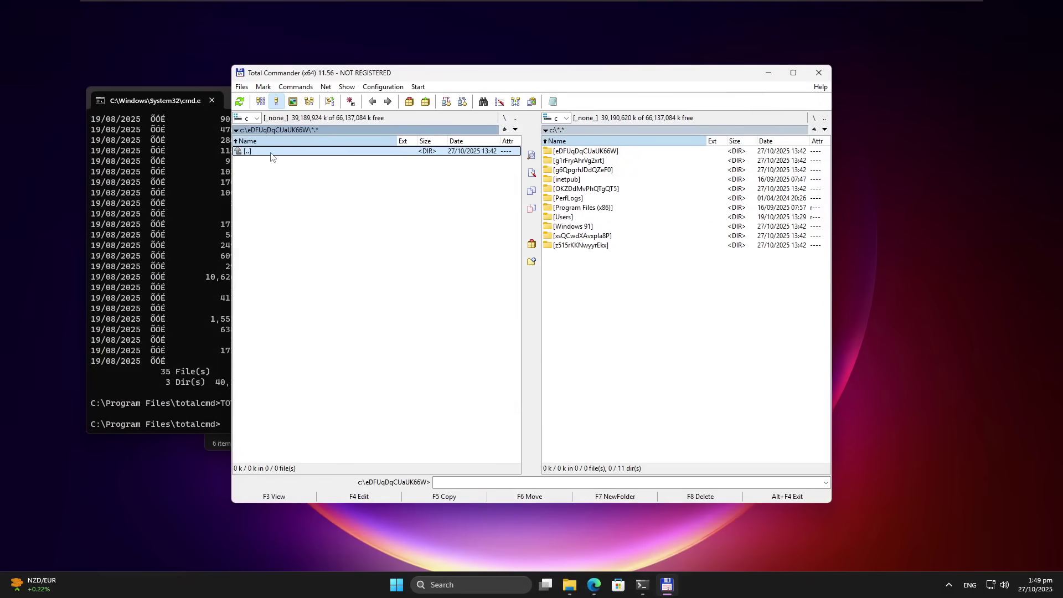
{"action": "double_click", "coordinate": [247, 153]}
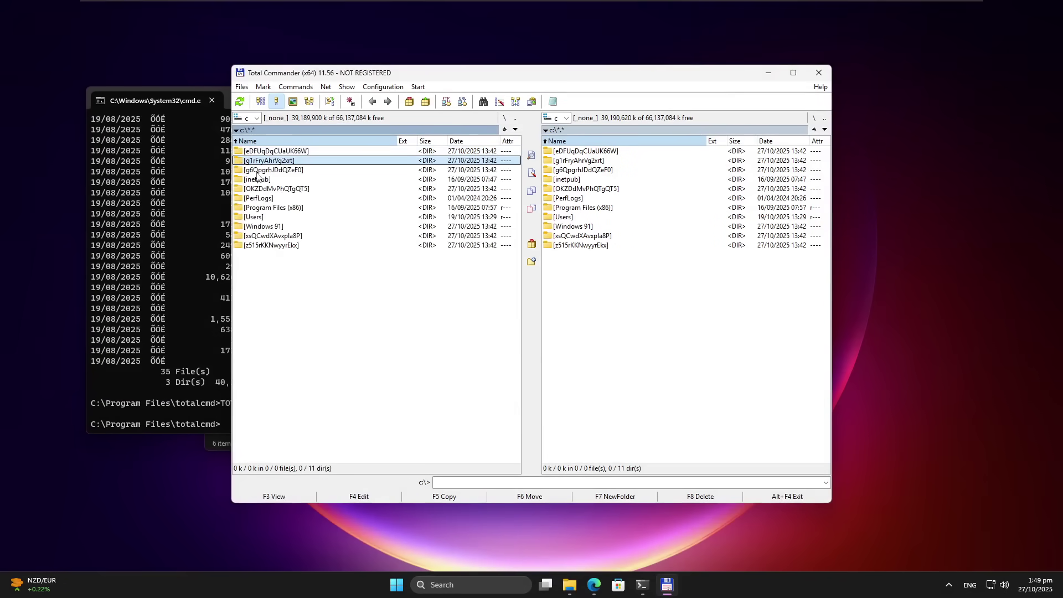
{"action": "double_click", "coordinate": [252, 170]}
{"action": "double_click", "coordinate": [245, 151]}
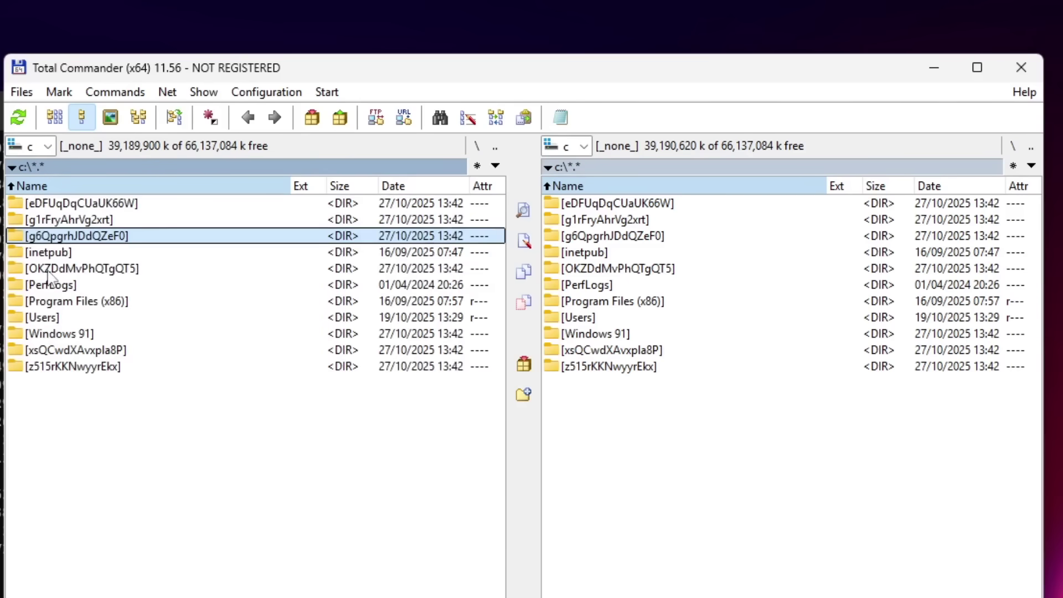
{"action": "double_click", "coordinate": [48, 270]}
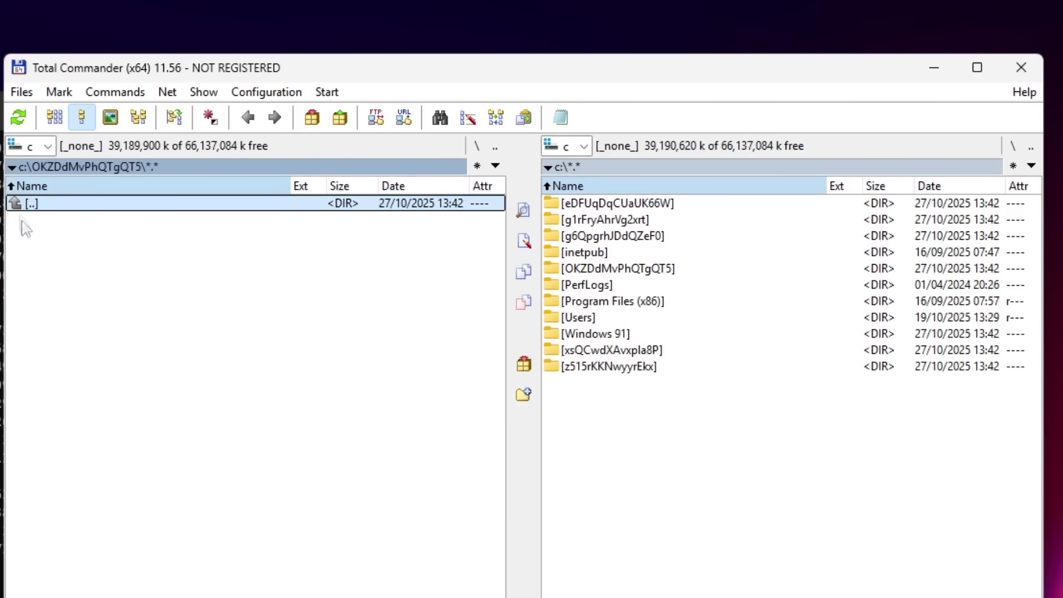
{"action": "double_click", "coordinate": [17, 204]}
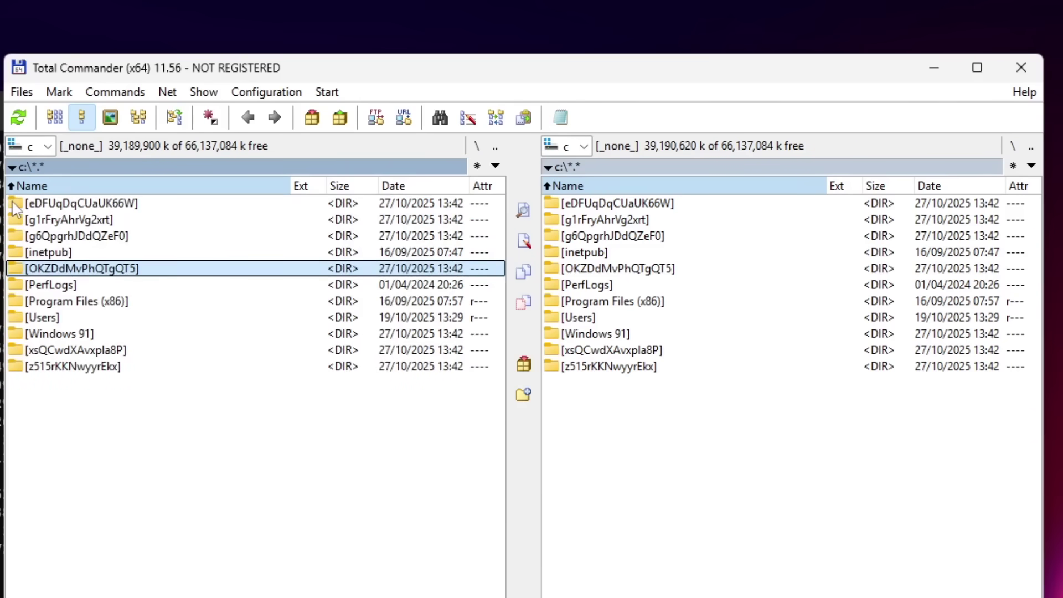
Inspect Windows 91, xsQCwdXAvxpla8P and z515rKKNwyyrEkx, then return to C:\ and reposition the window
{"action": "double_click", "coordinate": [61, 333]}
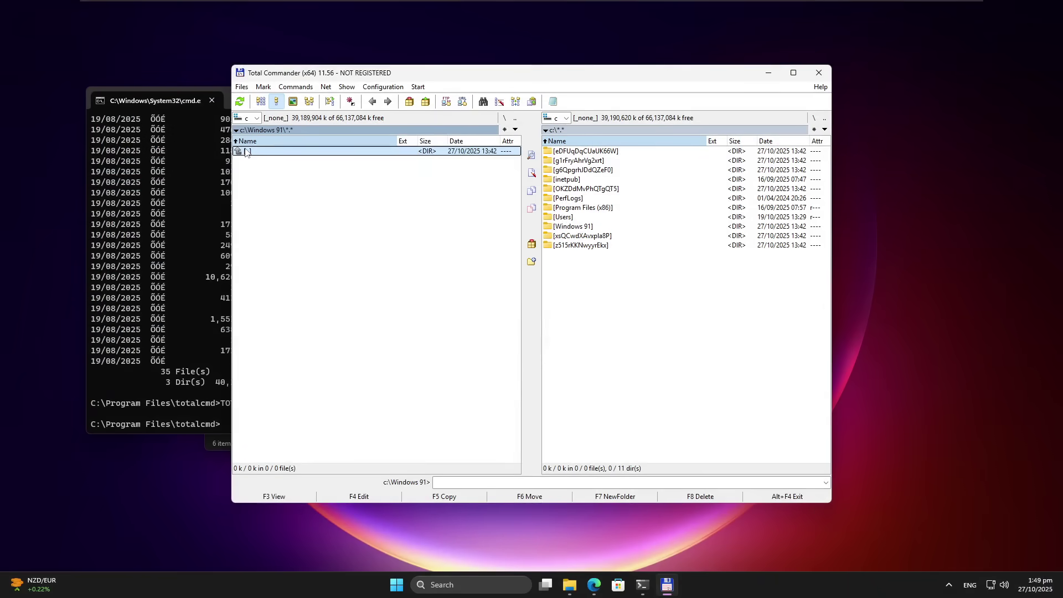
{"action": "double_click", "coordinate": [246, 152]}
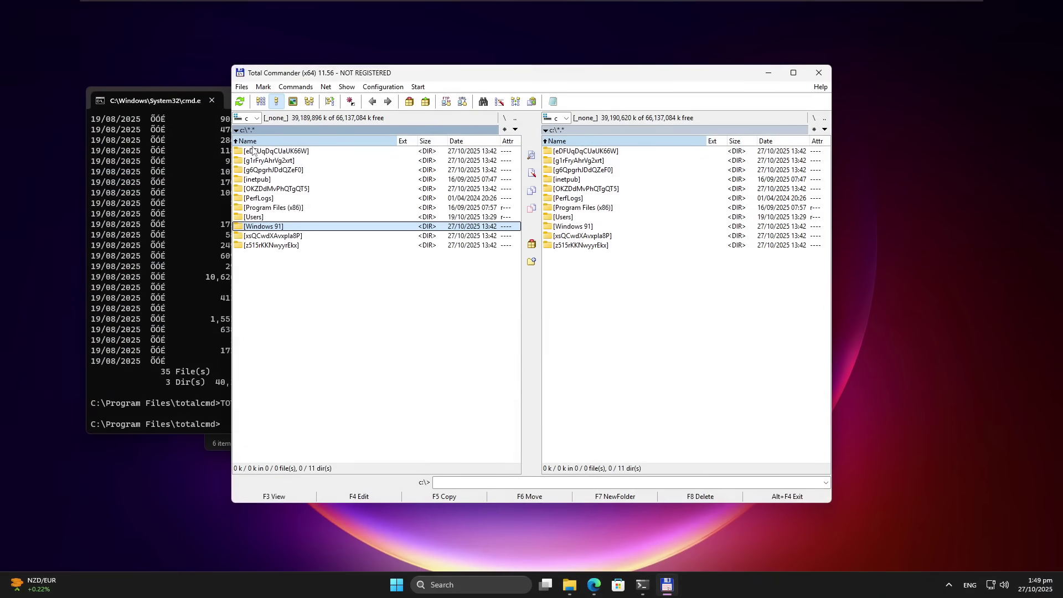
{"action": "double_click", "coordinate": [264, 236]}
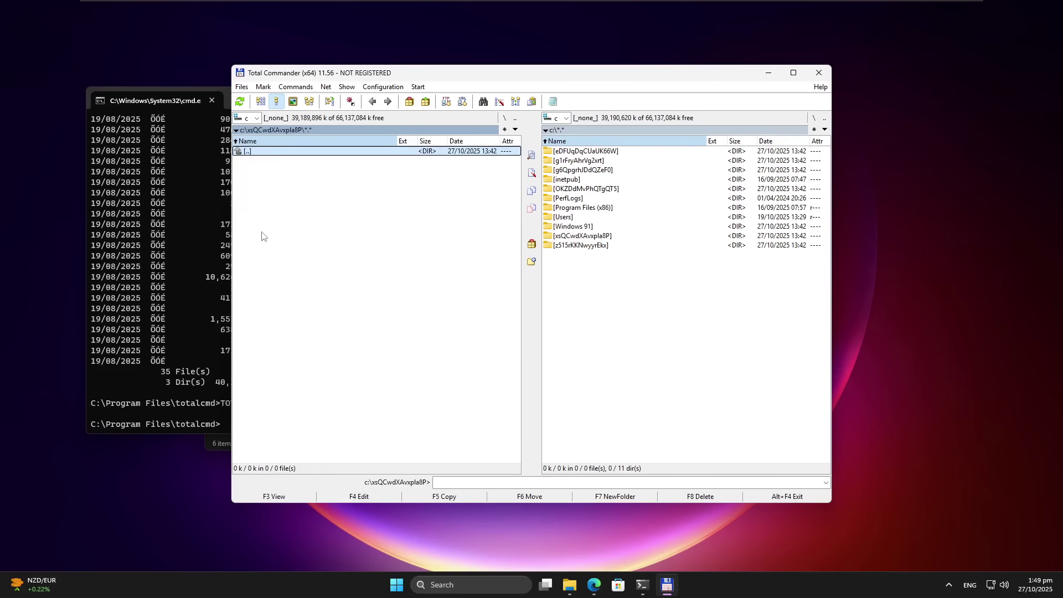
{"action": "double_click", "coordinate": [241, 153]}
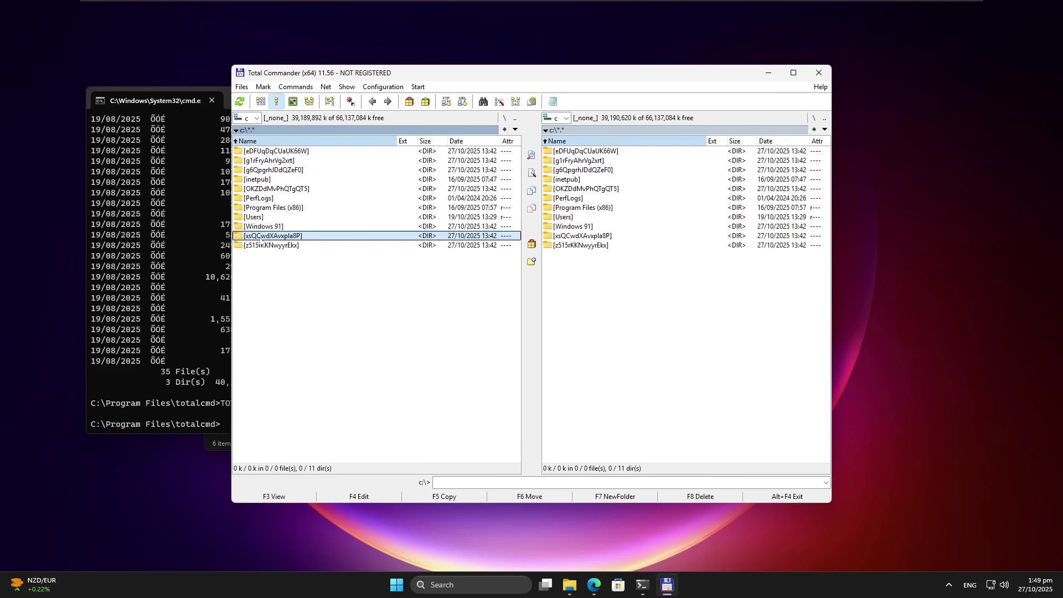
{"action": "double_click", "coordinate": [268, 245]}
{"action": "key", "text": "BackSpace"}
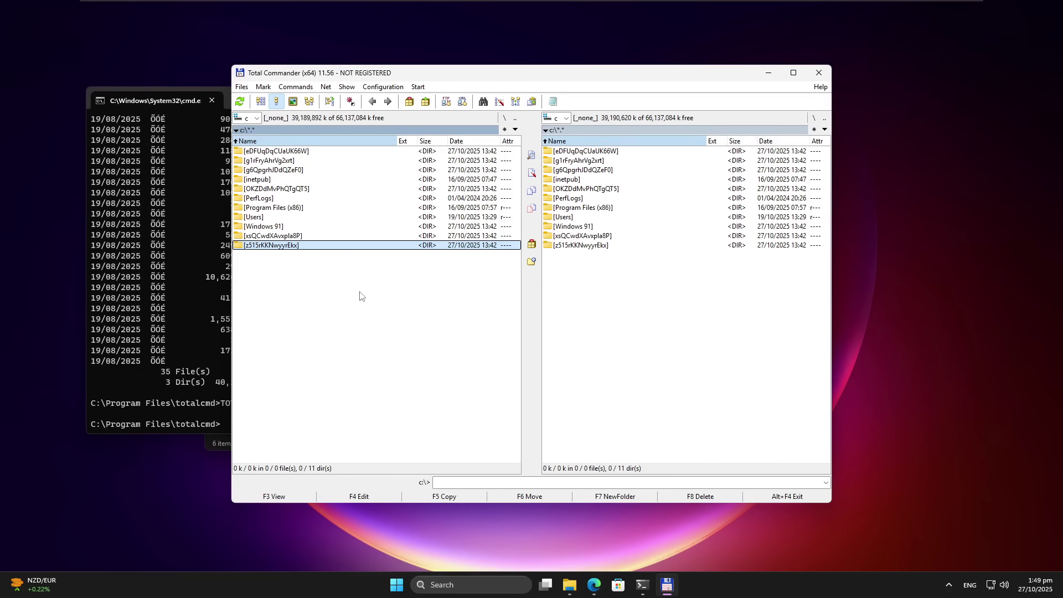
{"action": "key", "text": "alt+F1"}
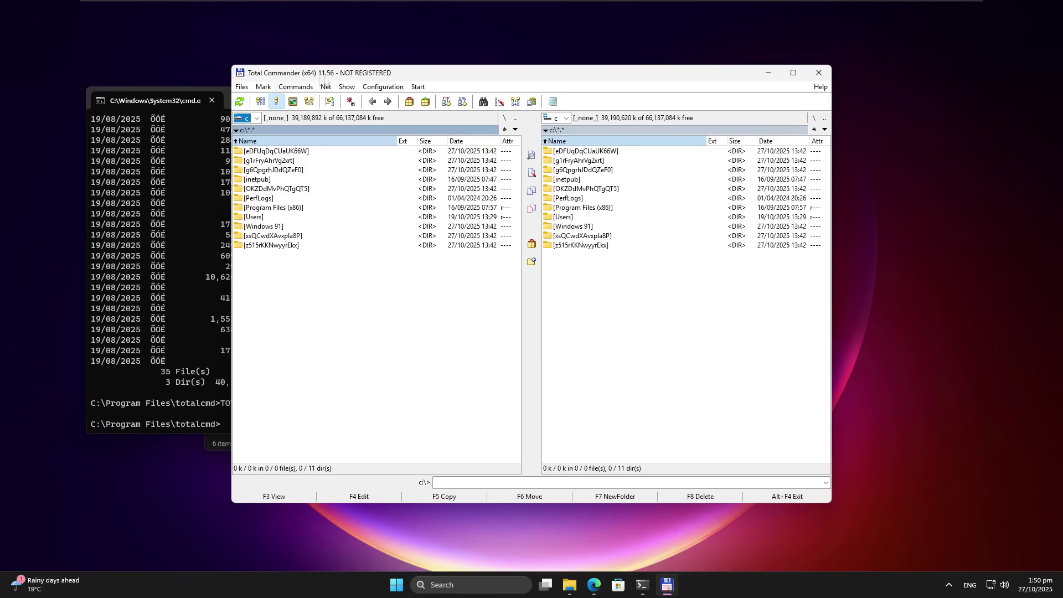
{"action": "left_click_drag", "start_coordinate": [344, 74], "coordinate": [318, 62]}
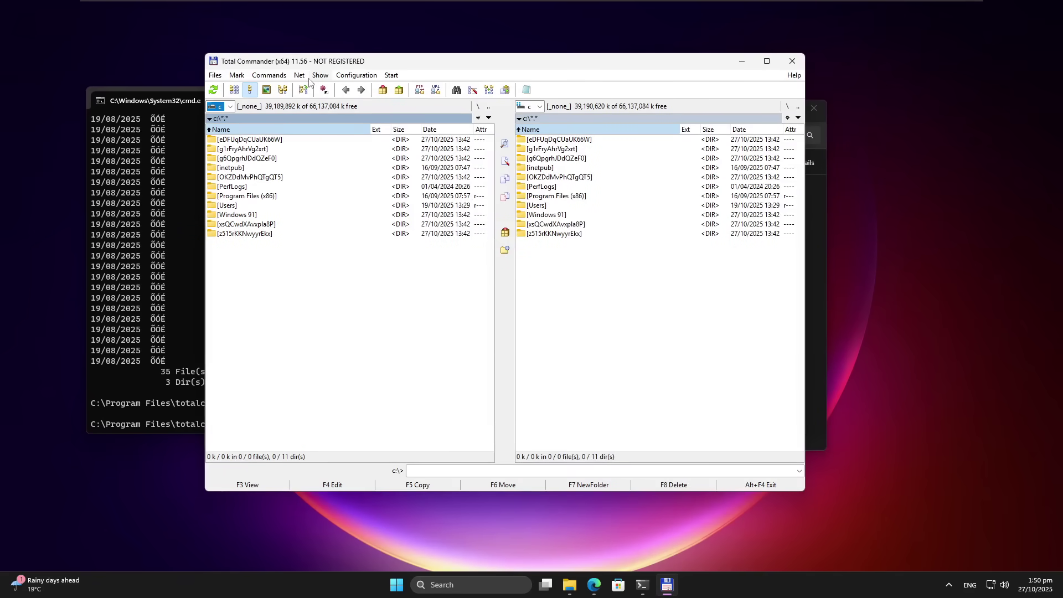
Search Start for system restore and dismiss the Restrictions error blocking Recovery settings
{"action": "left_click", "coordinate": [742, 67]}
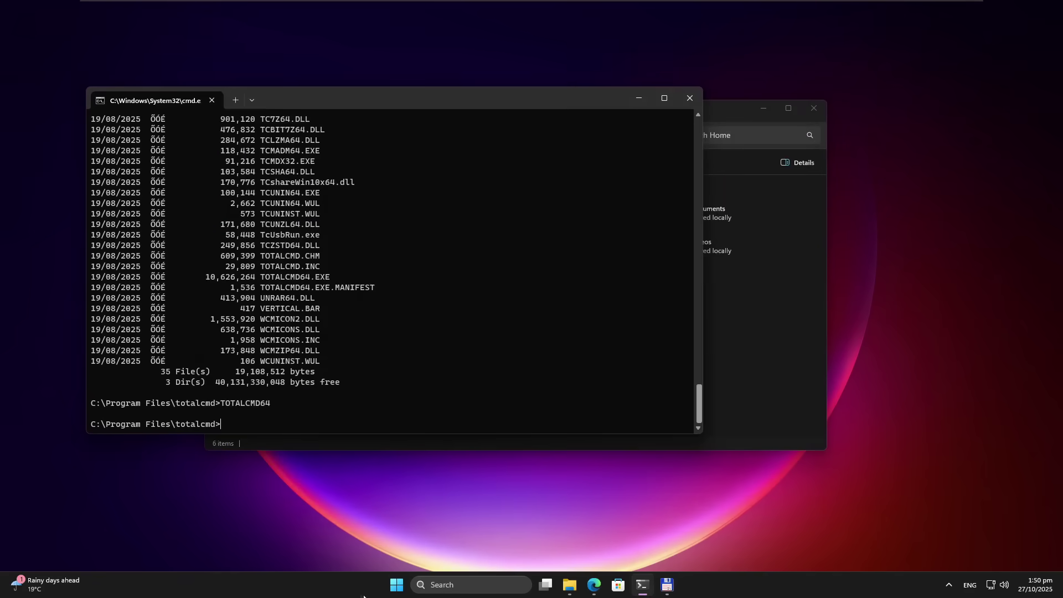
{"action": "key", "text": "super"}
{"action": "type", "text": "system resto"}
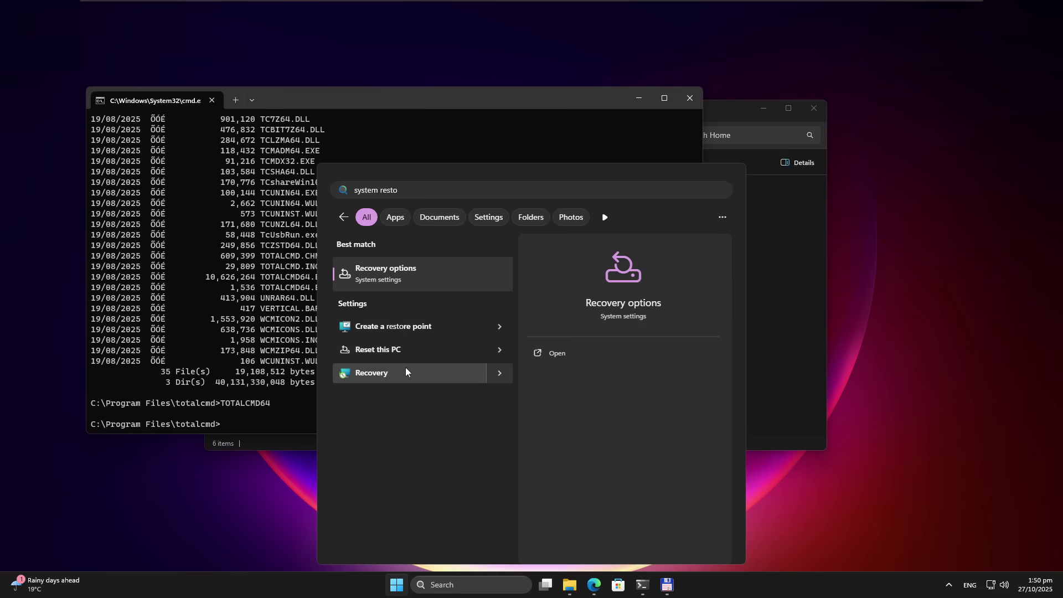
{"action": "left_click", "coordinate": [387, 372]}
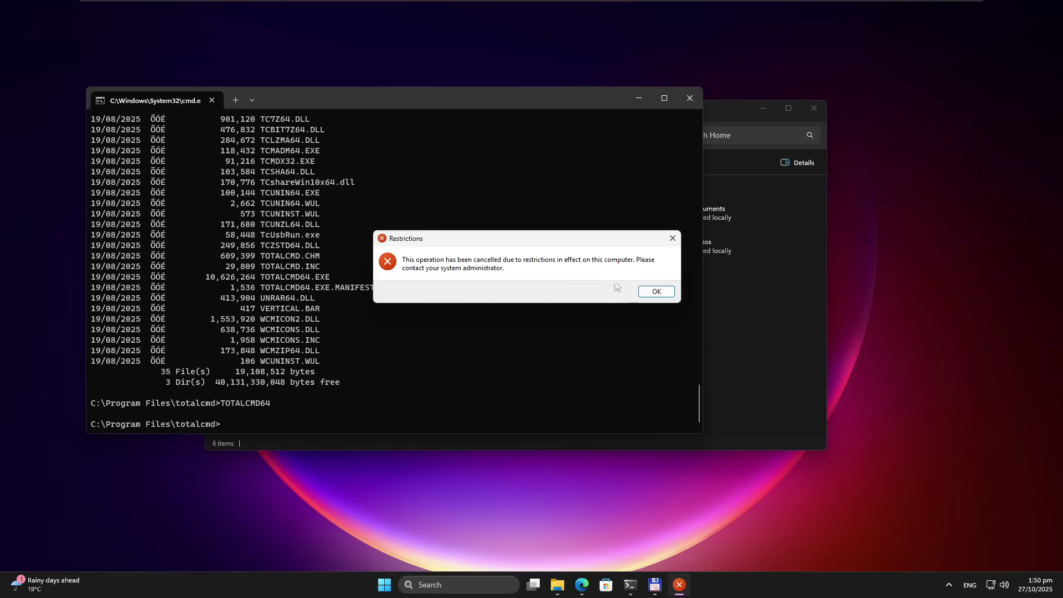
{"action": "left_click", "coordinate": [656, 291]}
Run C:\Windows\System32\rstrui.exe from the C:\ prompt to launch System Restore
{"action": "type", "text": "cd.."}
{"action": "key", "text": "Return"}
{"action": "type", "text": "cd.."}
{"action": "key", "text": "Return"}
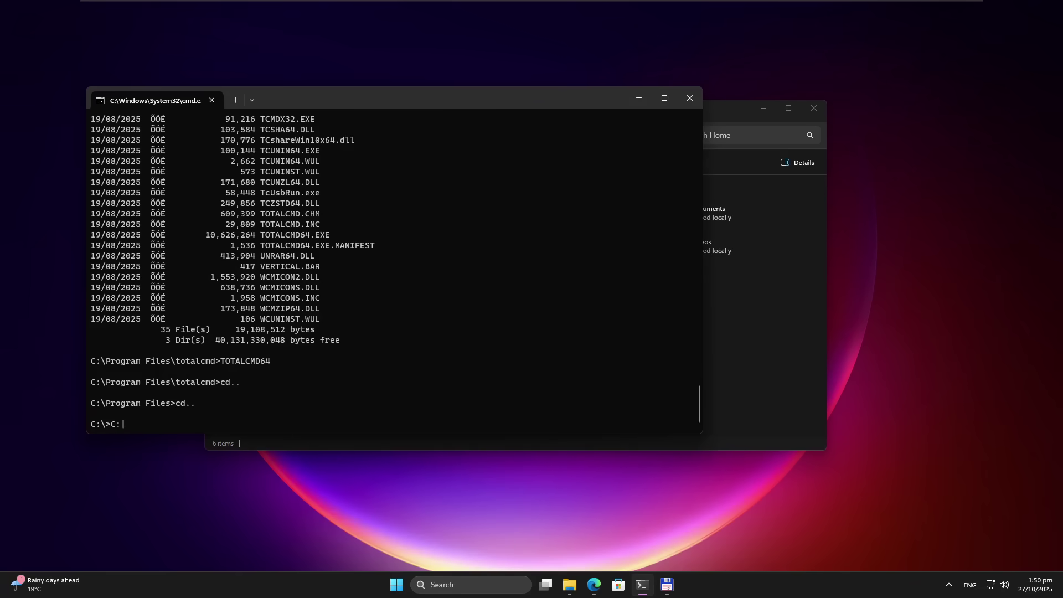
{"action": "type", "text": "C:\\Windows\\System32\\rs"}
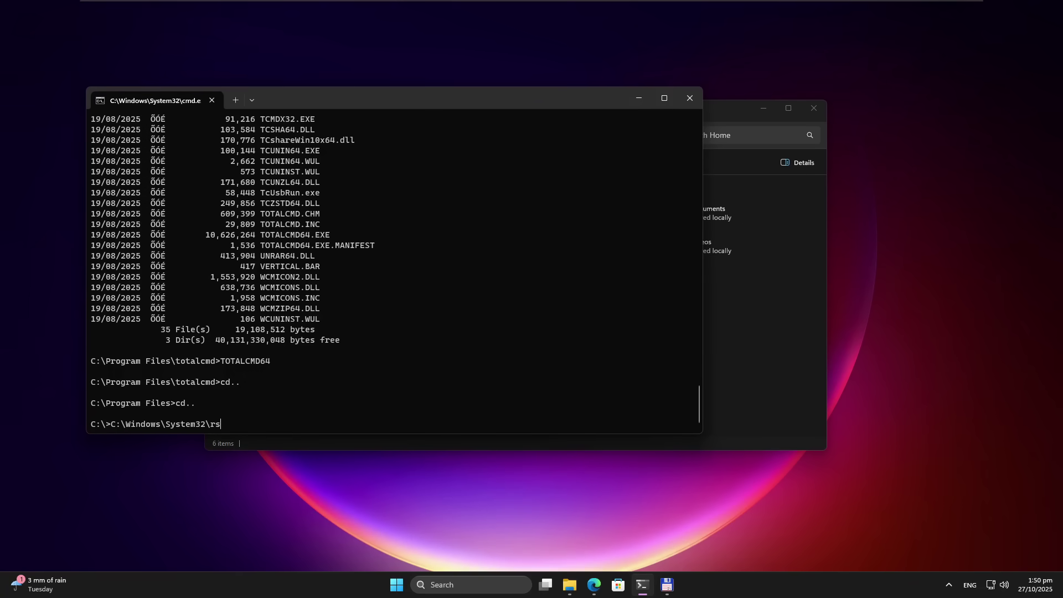
{"action": "type", "text": "trui.exe"}
{"action": "key", "text": "Return"}
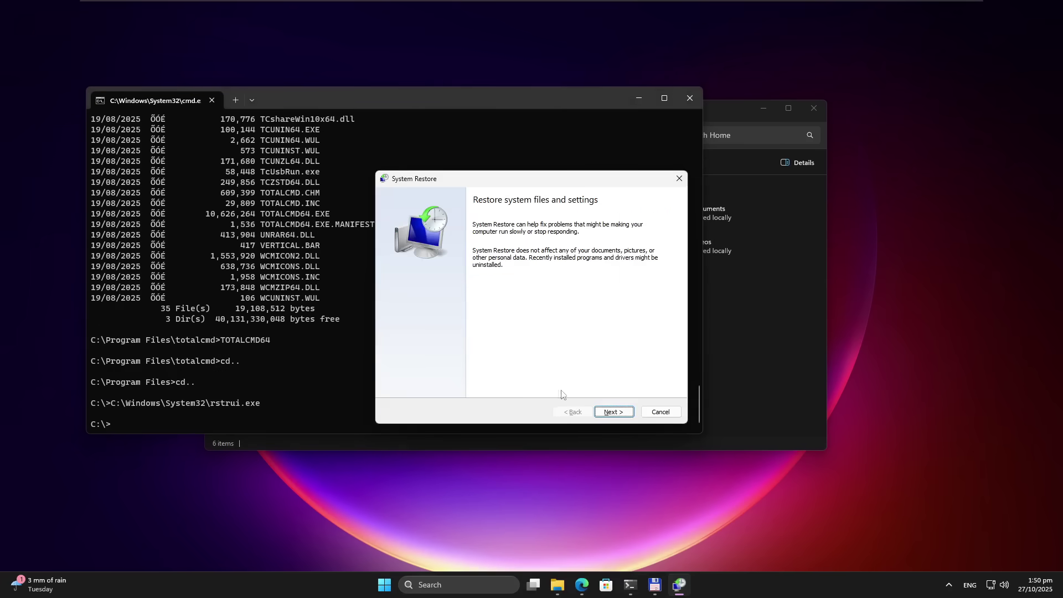
Select the 27/10/2025 Windows Update restore point and proceed to confirm the restore
{"action": "left_click", "coordinate": [613, 412]}
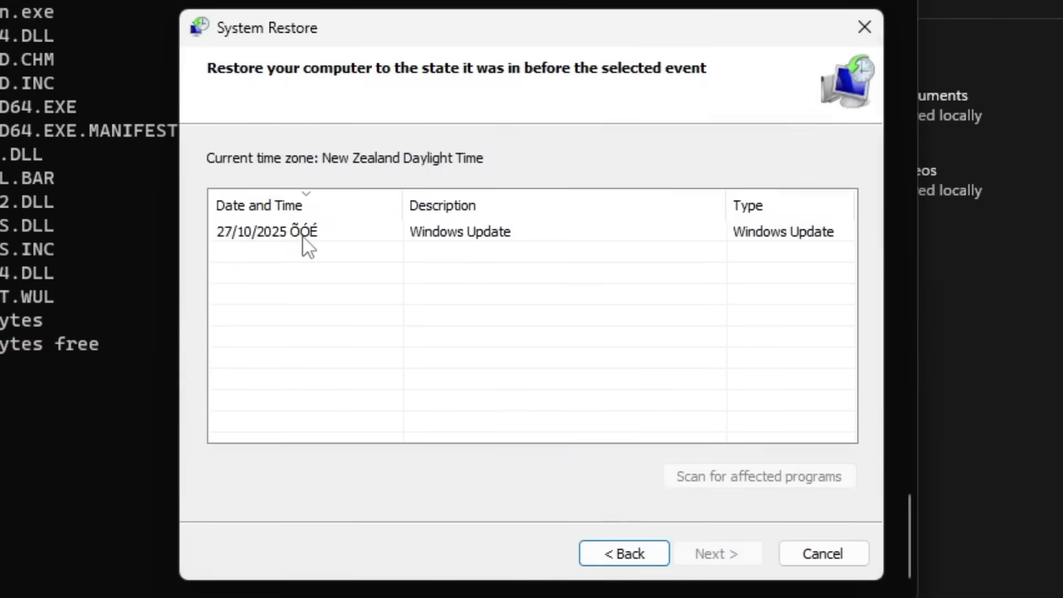
{"action": "left_click", "coordinate": [303, 237]}
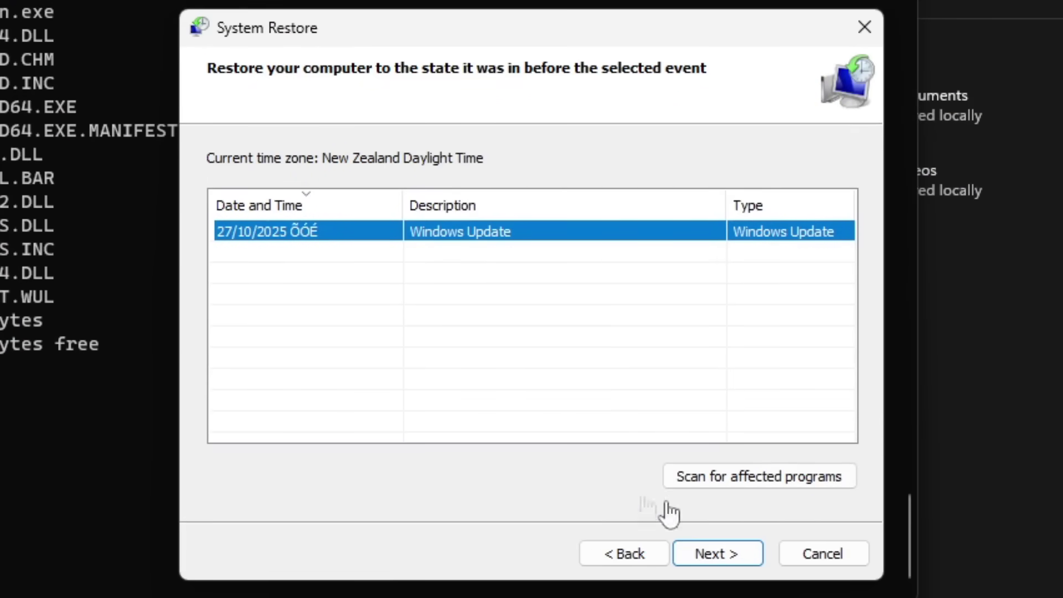
{"action": "left_click", "coordinate": [710, 562]}
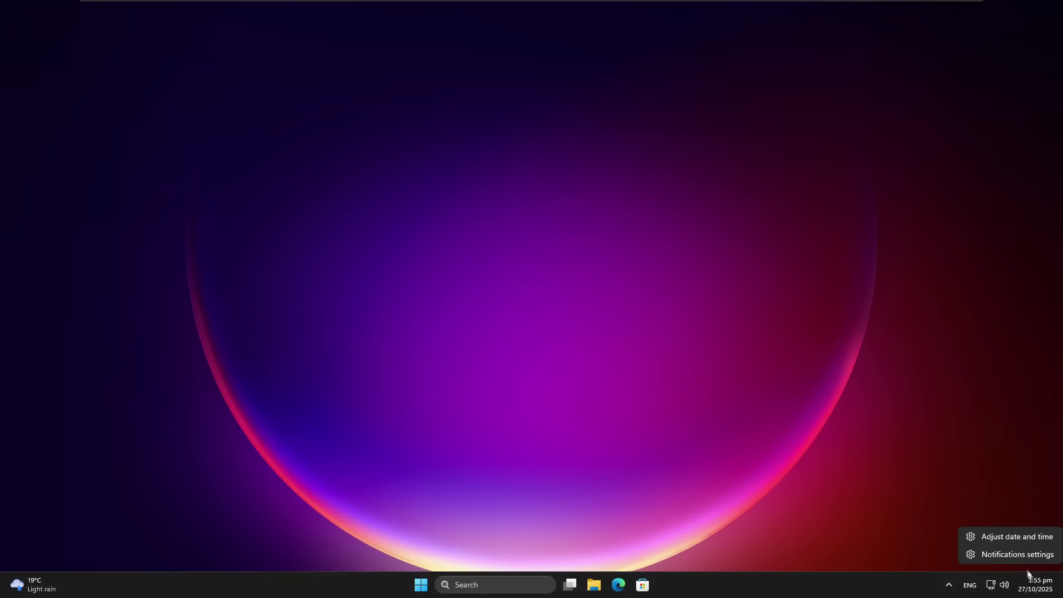
Dismiss stray menus and launch Command Prompt through a Start search for cmd
{"action": "key", "text": "Escape"}
{"action": "right_click", "coordinate": [812, 596]}
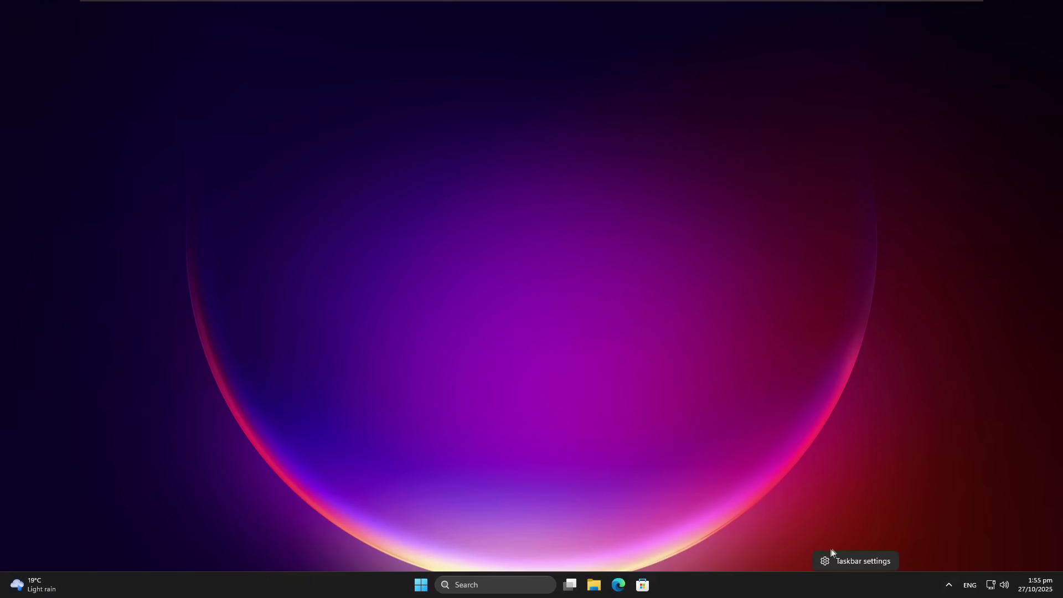
{"action": "key", "text": "Escape"}
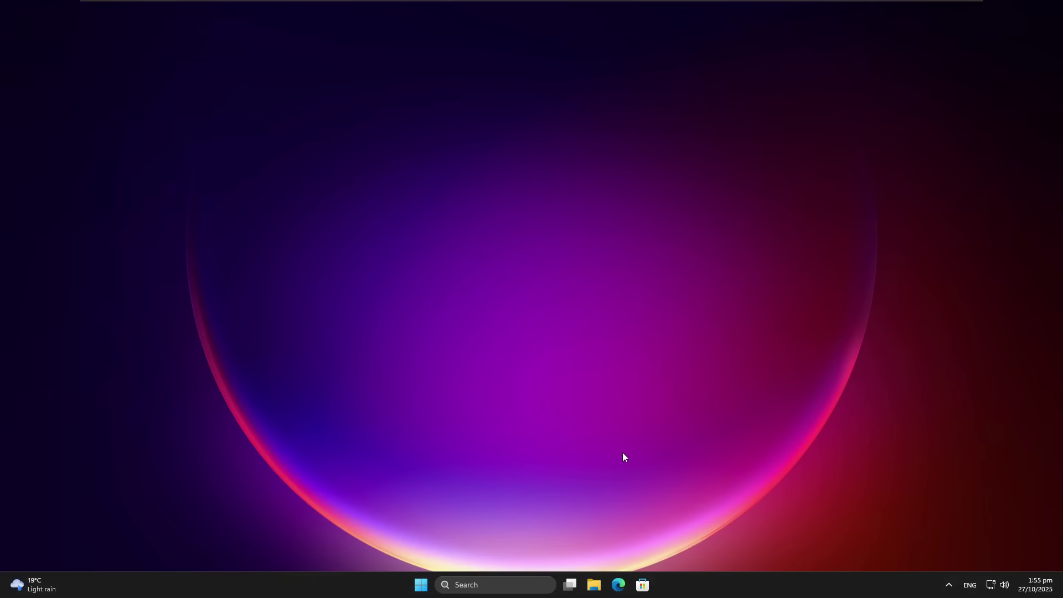
{"action": "left_click", "coordinate": [422, 586]}
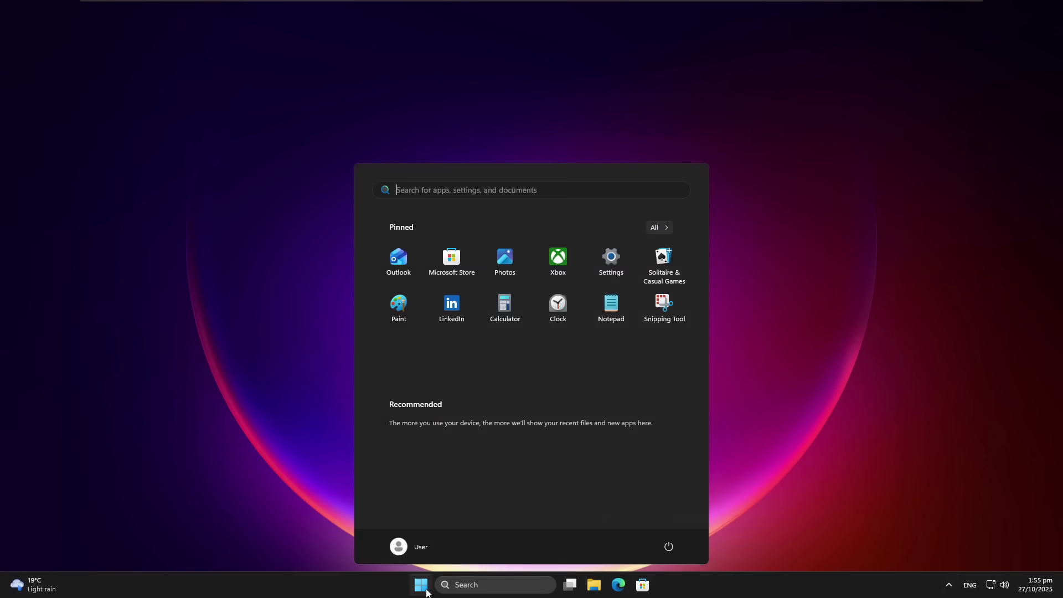
{"action": "left_click", "coordinate": [594, 585]}
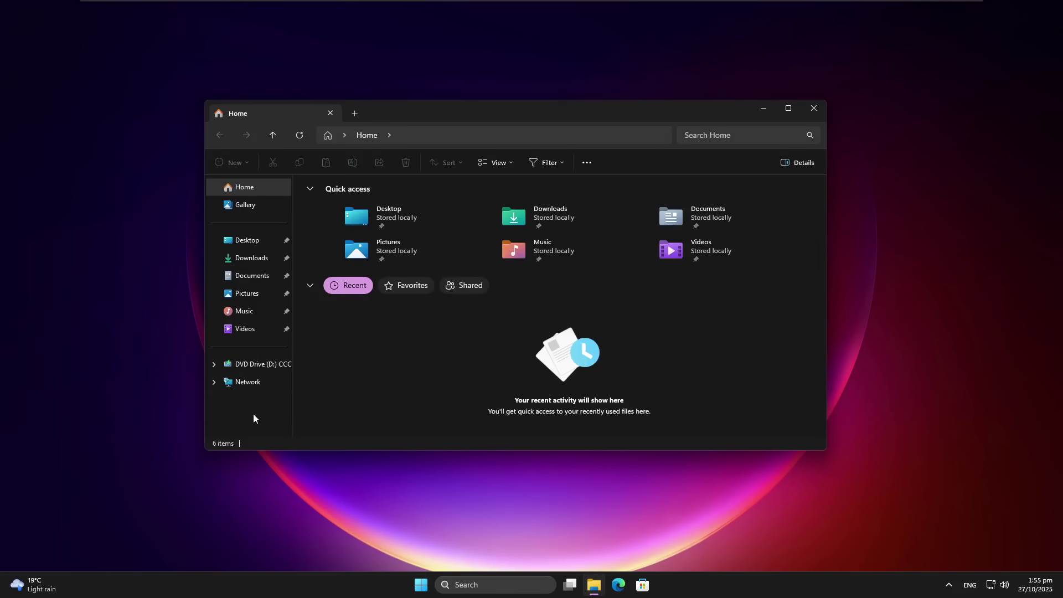
{"action": "key", "text": "super"}
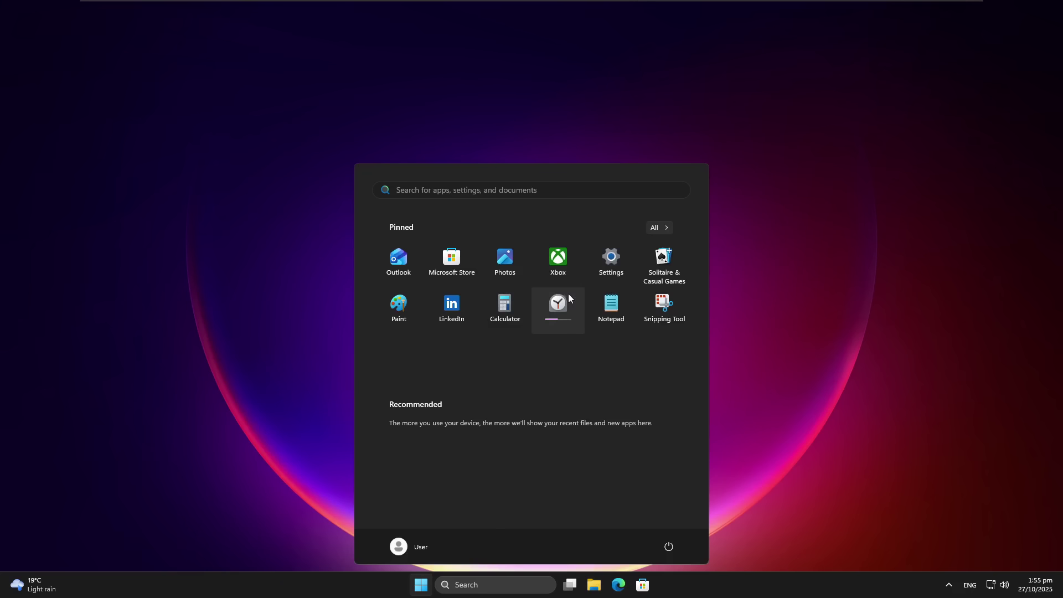
{"action": "type", "text": "cmd"}
{"action": "key", "text": "Return"}
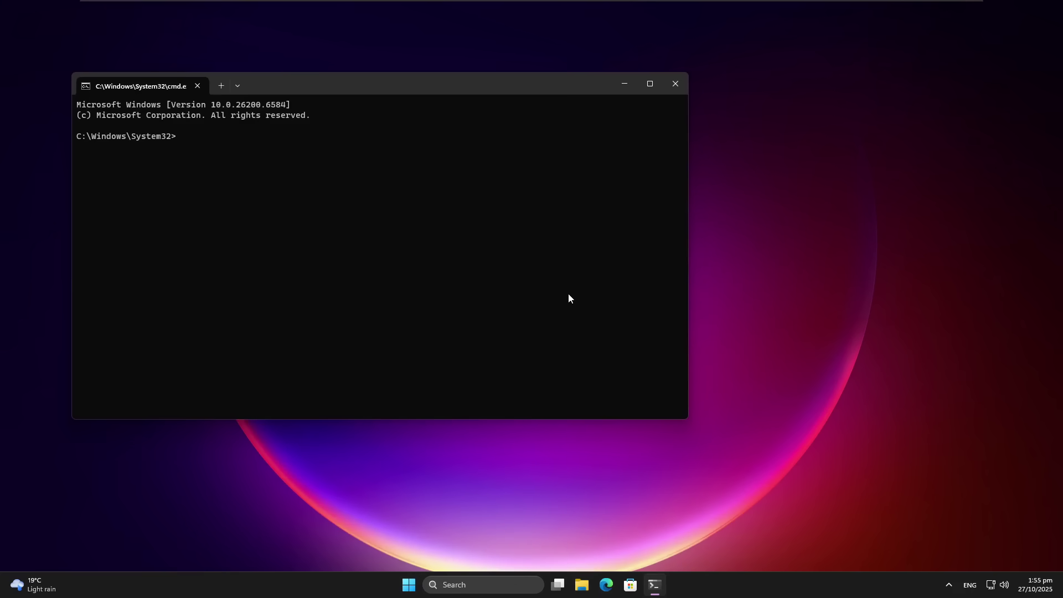
Launch gpedit.msc, enlarge the Local Group Policy Editor, and browse its configuration folders
{"action": "key", "text": "Return"}
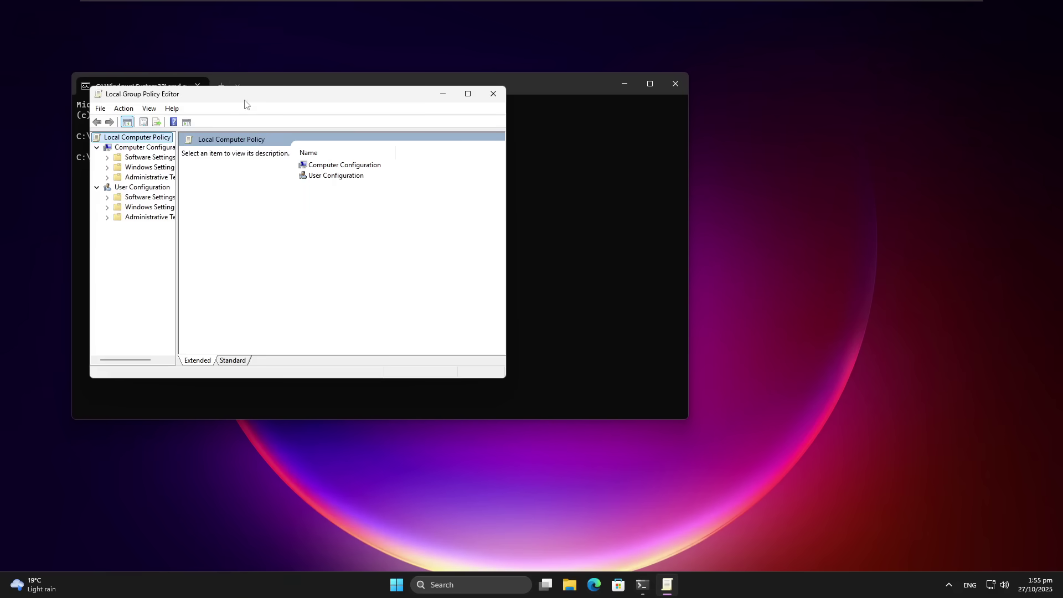
{"action": "left_click_drag", "start_coordinate": [244, 100], "coordinate": [267, 107]}
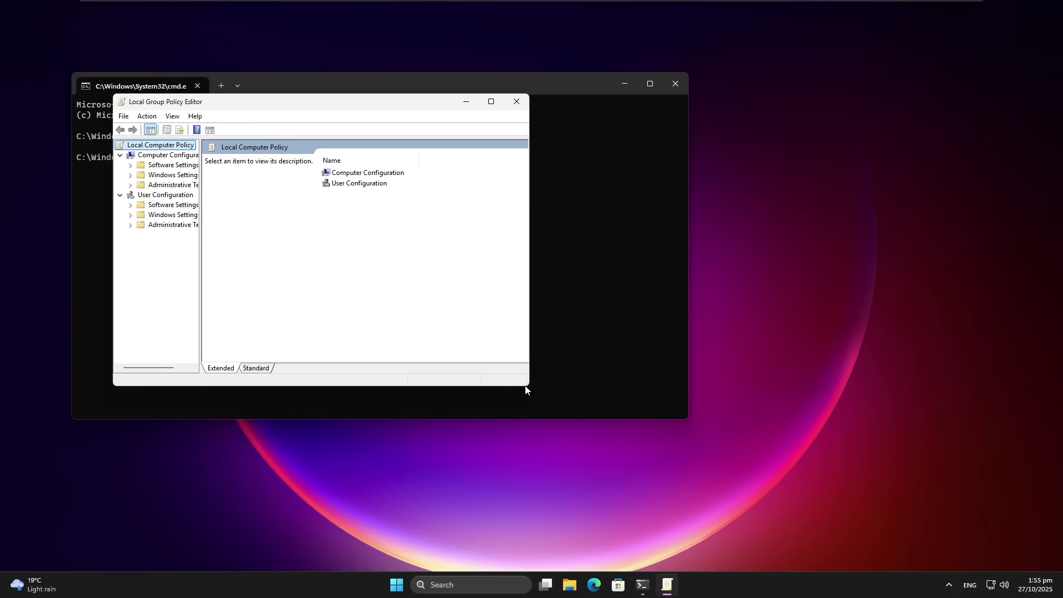
{"action": "left_click_drag", "start_coordinate": [525, 389], "coordinate": [768, 501]}
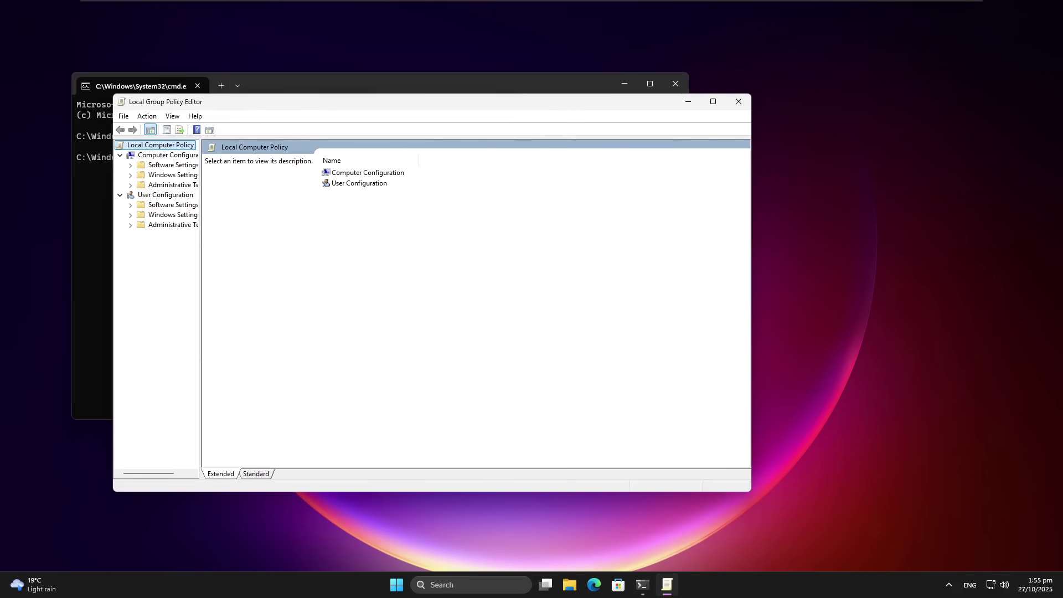
{"action": "left_click", "coordinate": [381, 184]}
{"action": "double_click", "coordinate": [435, 144]}
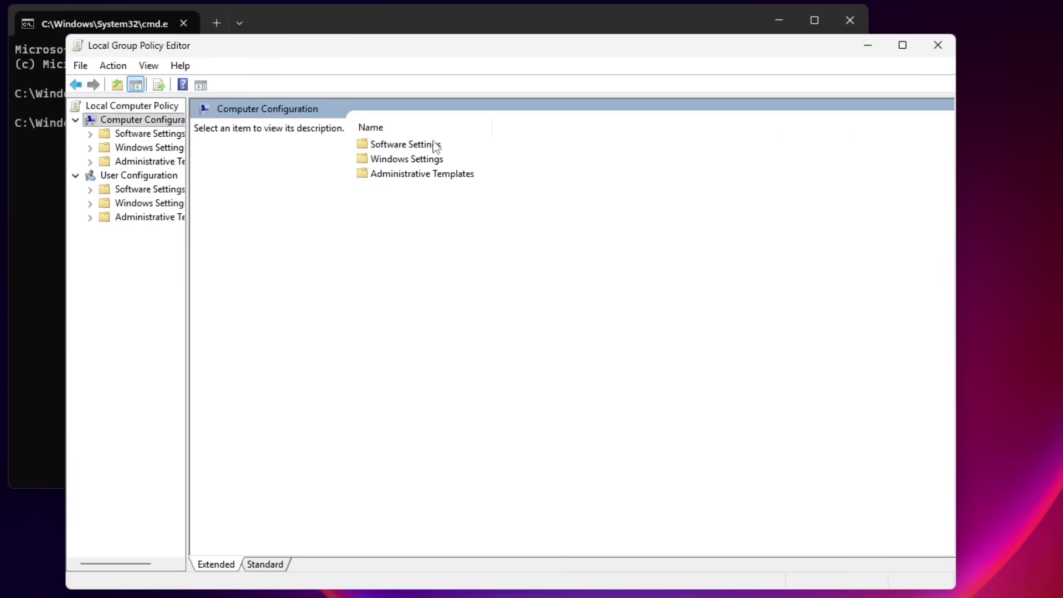
{"action": "left_click", "coordinate": [408, 175]}
{"action": "double_click", "coordinate": [411, 160]}
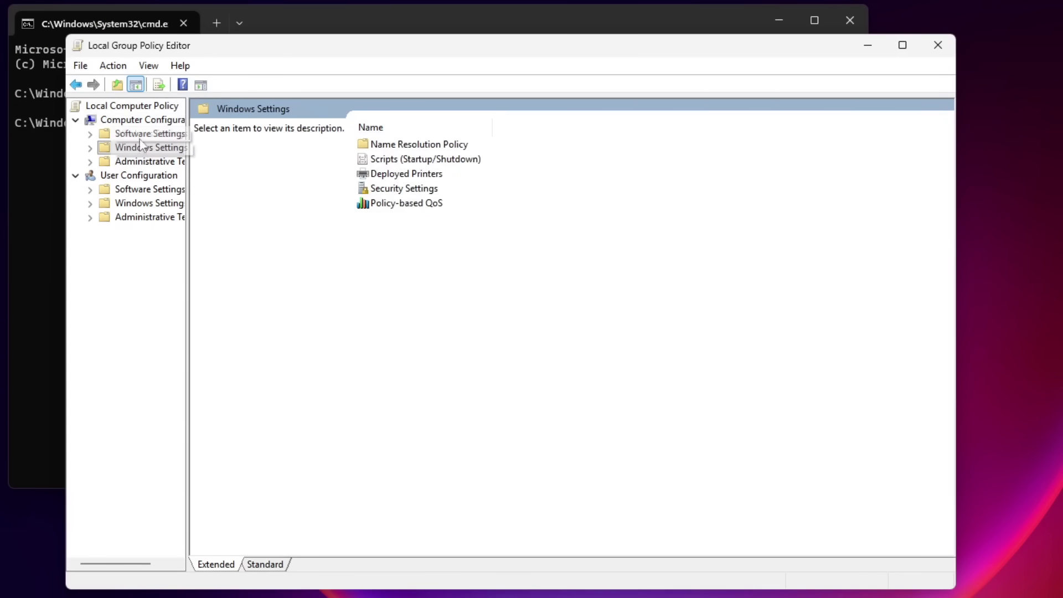
Review User Configuration's Control Panel and Ctrl+Alt+Del Options policies, then type gpupdate /force in cmd
{"action": "left_click", "coordinate": [149, 202]}
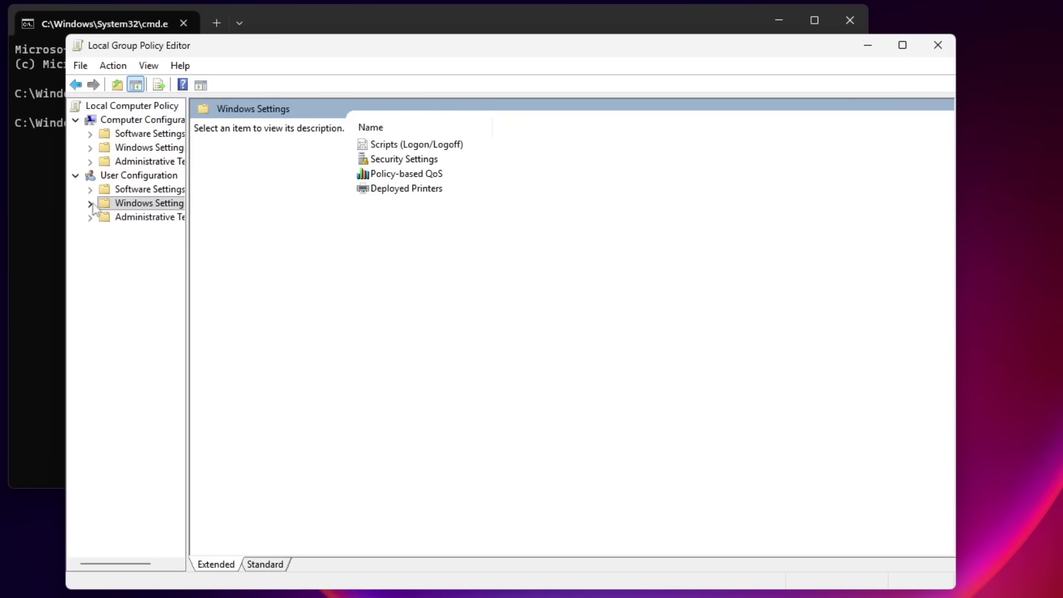
{"action": "left_click", "coordinate": [156, 300]}
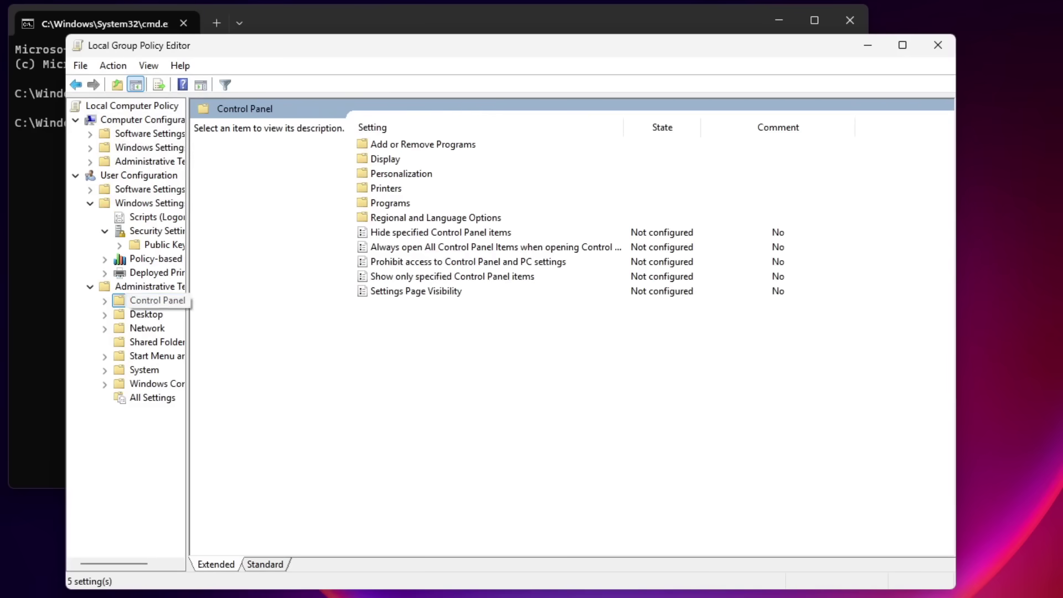
{"action": "left_click", "coordinate": [440, 233]}
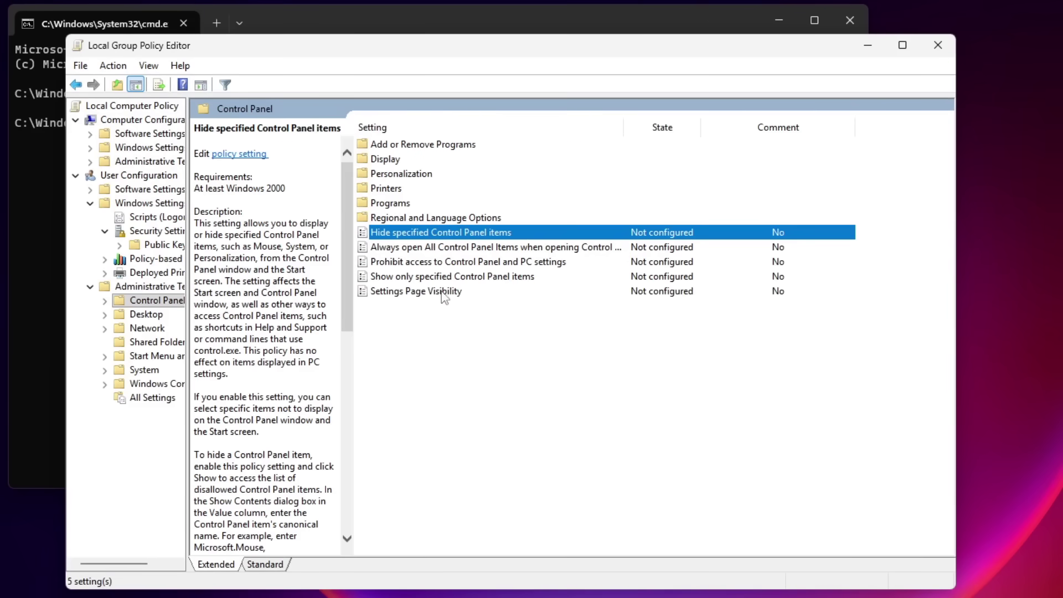
{"action": "double_click", "coordinate": [399, 145]}
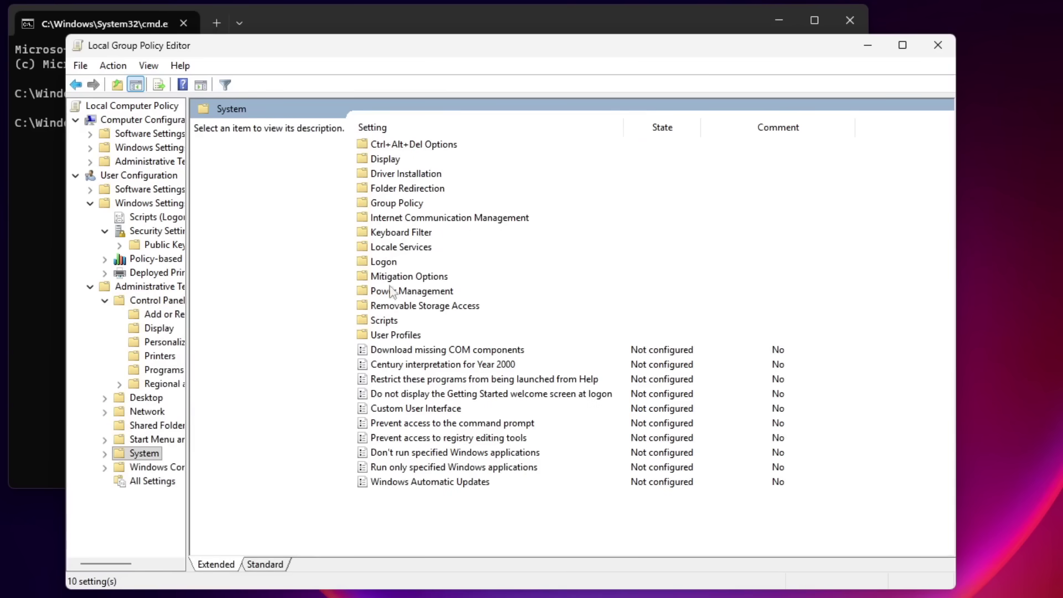
{"action": "double_click", "coordinate": [413, 144]}
{"action": "double_click", "coordinate": [416, 173]}
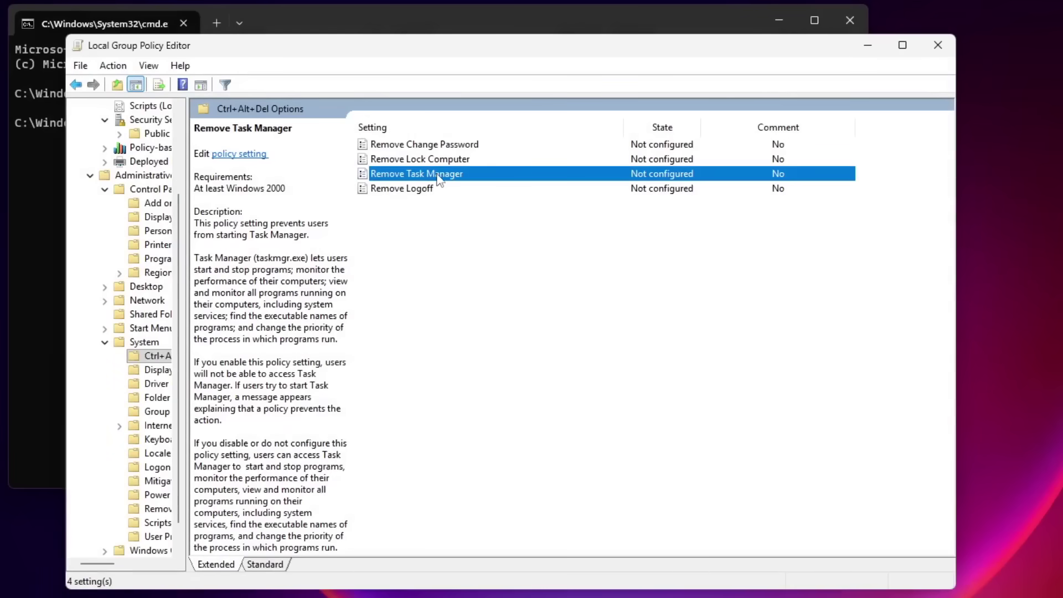
{"action": "key", "text": "alt+Tab"}
{"action": "type", "text": "gpupdate /f"}
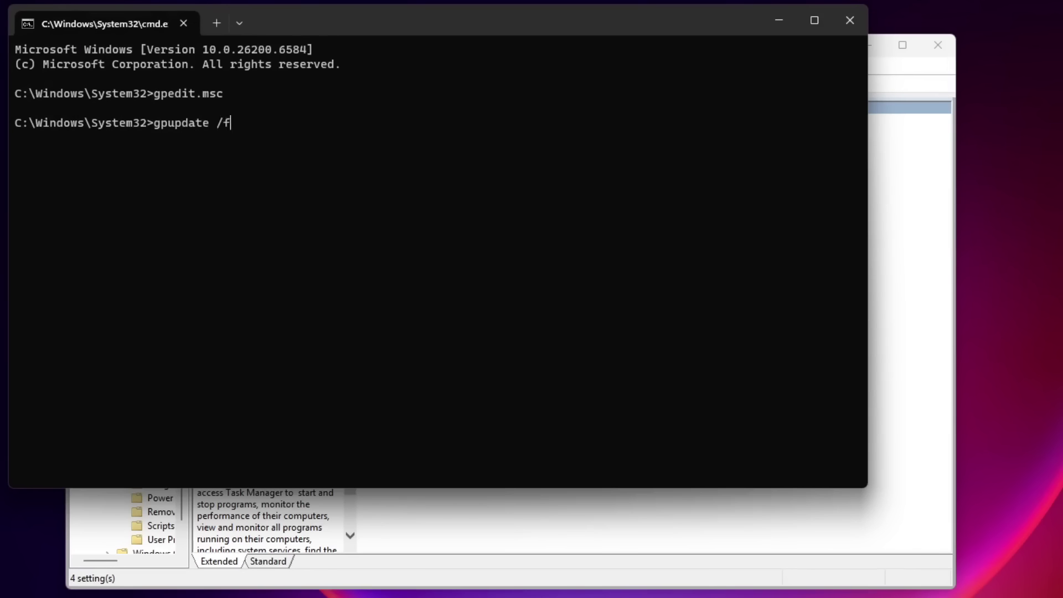
{"action": "type", "text": "orce"}
Run gpupdate /force, dismiss the Ctrl+Alt+Del screen, and widen the editor's tree pane and window
{"action": "key", "text": "Return"}
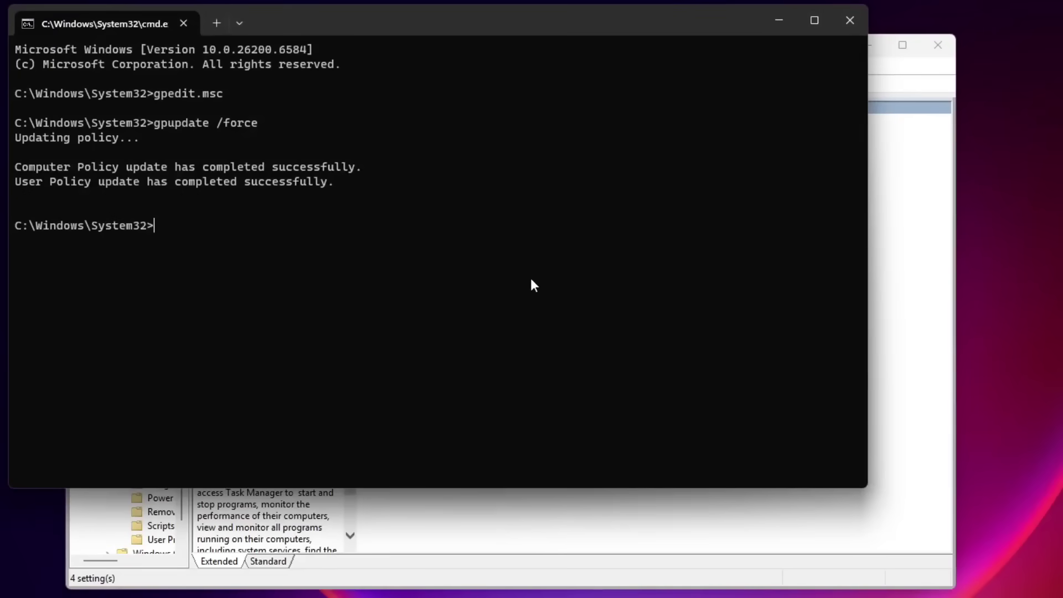
{"action": "left_click", "coordinate": [941, 225]}
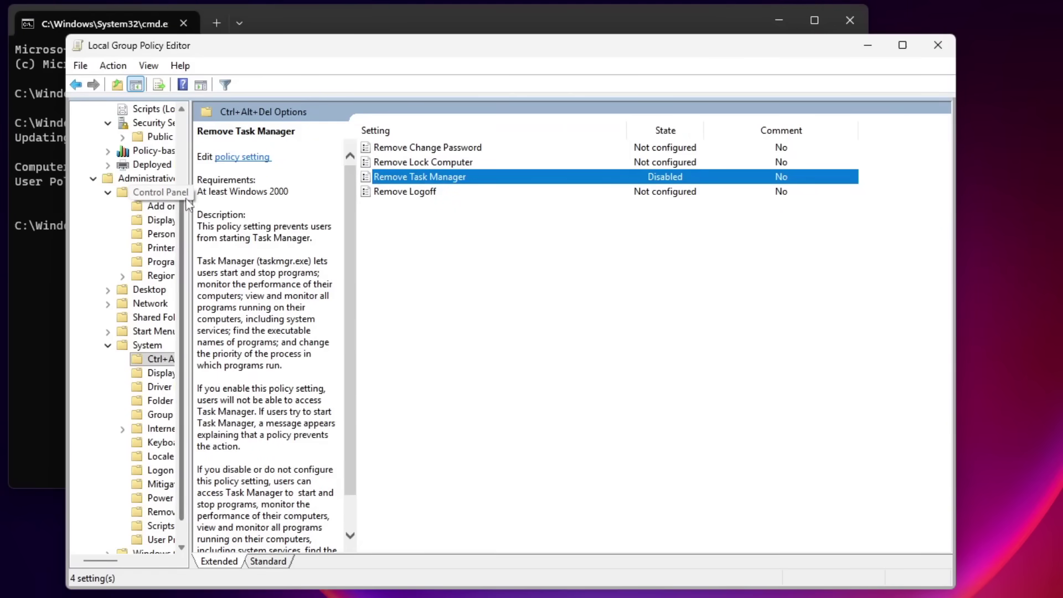
{"action": "left_click_drag", "start_coordinate": [189, 193], "coordinate": [277, 194]}
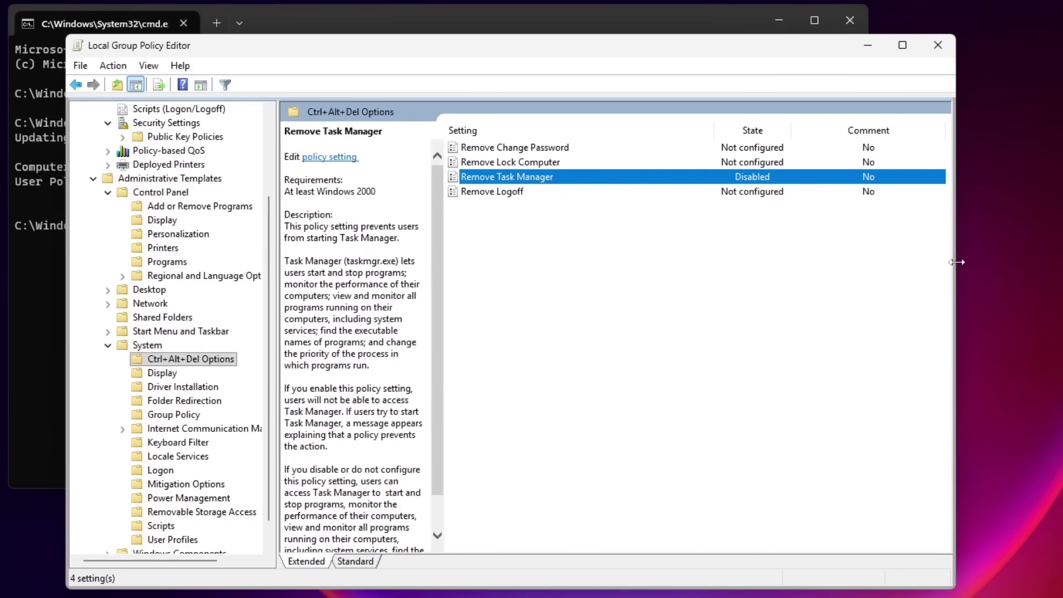
{"action": "left_click_drag", "start_coordinate": [954, 271], "coordinate": [1032, 275]}
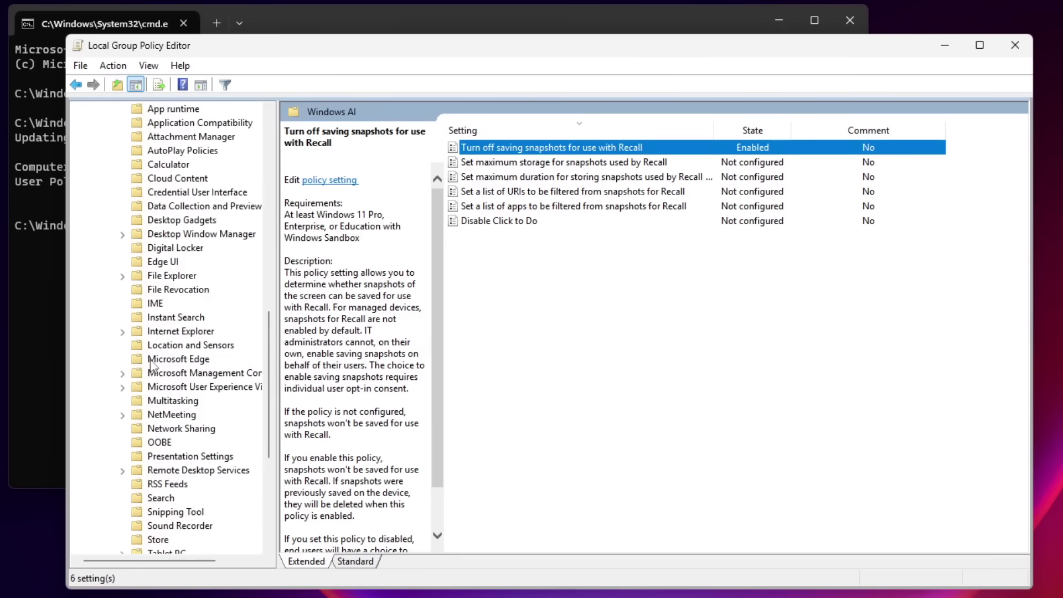
Browse the File Explorer policies under User Configuration > System, then close the editor
{"action": "left_click", "coordinate": [122, 275]}
{"action": "left_click", "coordinate": [171, 276]}
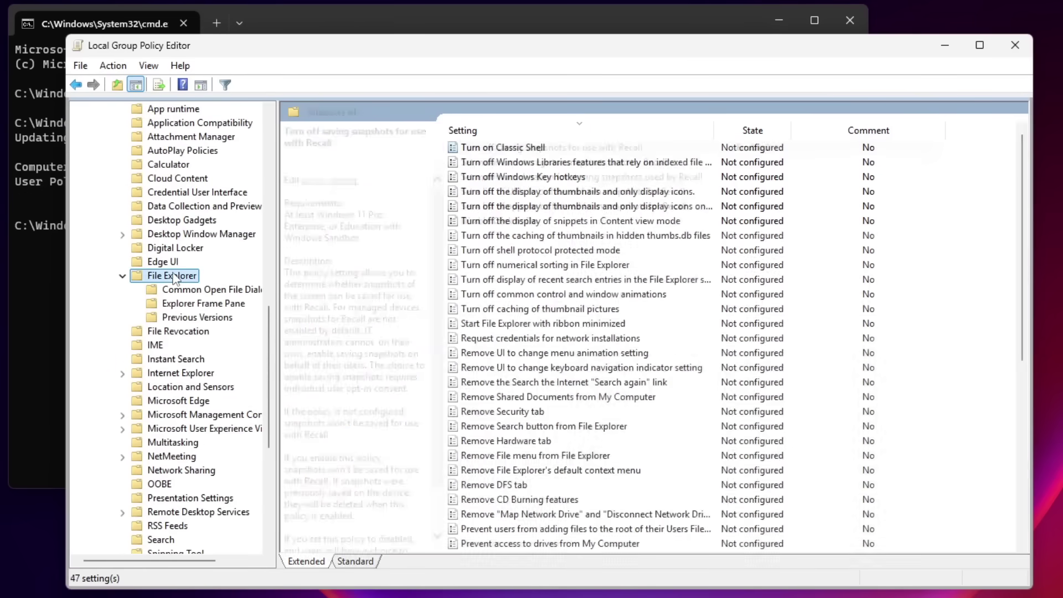
{"action": "scroll", "coordinate": [725, 239], "scroll_direction": "down", "scroll_amount": 7}
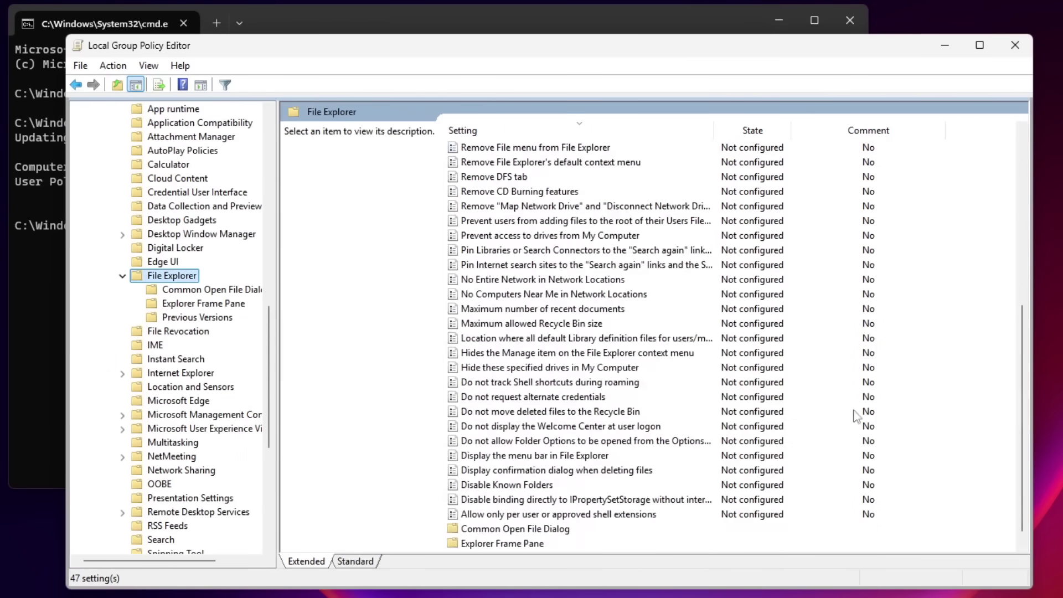
{"action": "scroll", "coordinate": [775, 437], "scroll_direction": "up", "scroll_amount": 2}
{"action": "scroll", "coordinate": [775, 437], "scroll_direction": "down", "scroll_amount": 3}
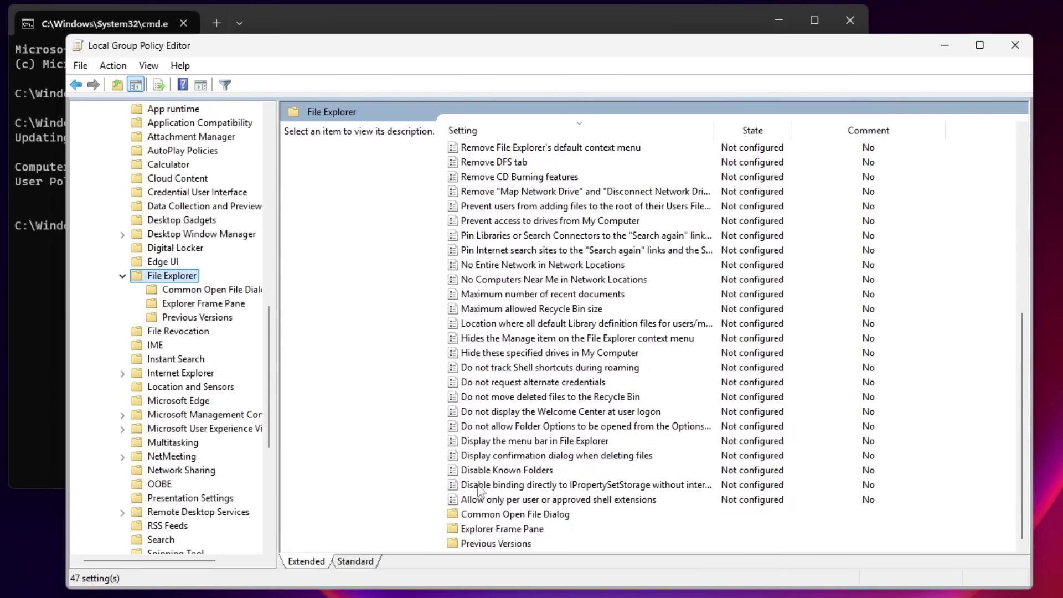
{"action": "scroll", "coordinate": [489, 501], "scroll_direction": "up", "scroll_amount": 4}
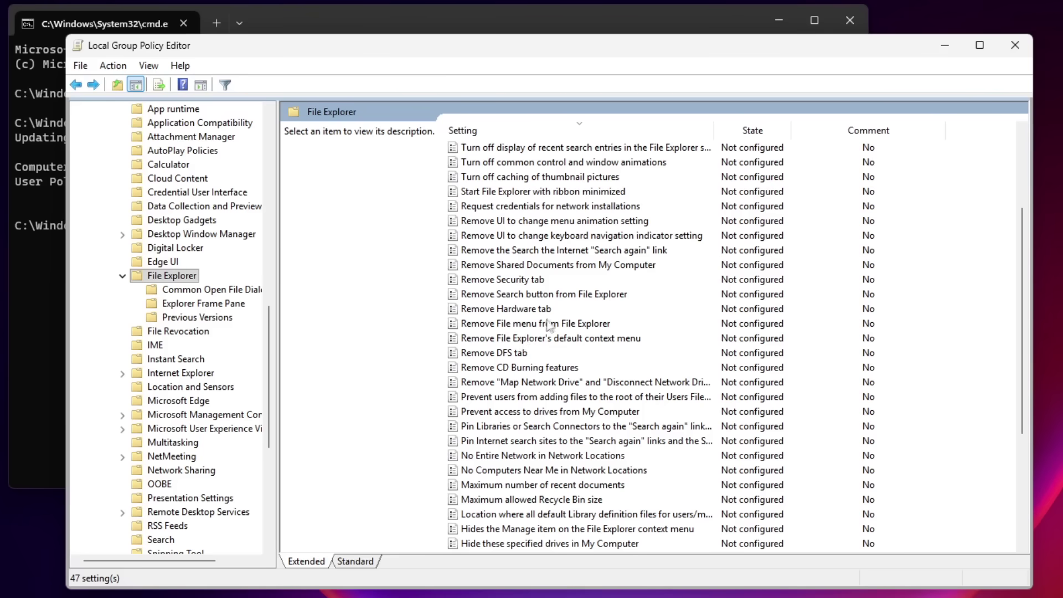
{"action": "scroll", "coordinate": [549, 324], "scroll_direction": "down", "scroll_amount": 4}
{"action": "scroll", "coordinate": [546, 325], "scroll_direction": "up", "scroll_amount": 7}
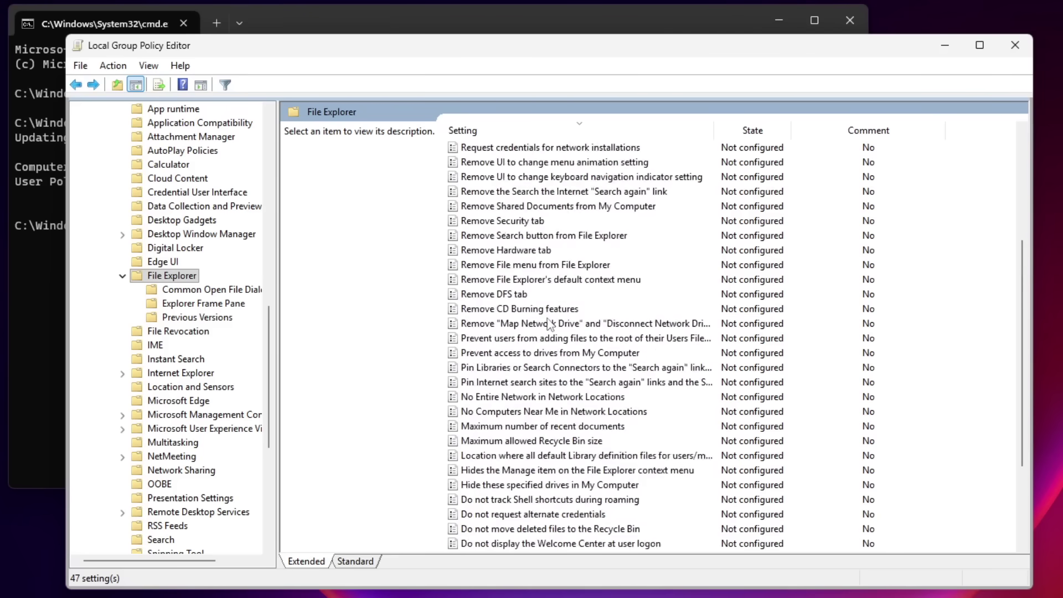
{"action": "left_click", "coordinate": [1017, 45]}
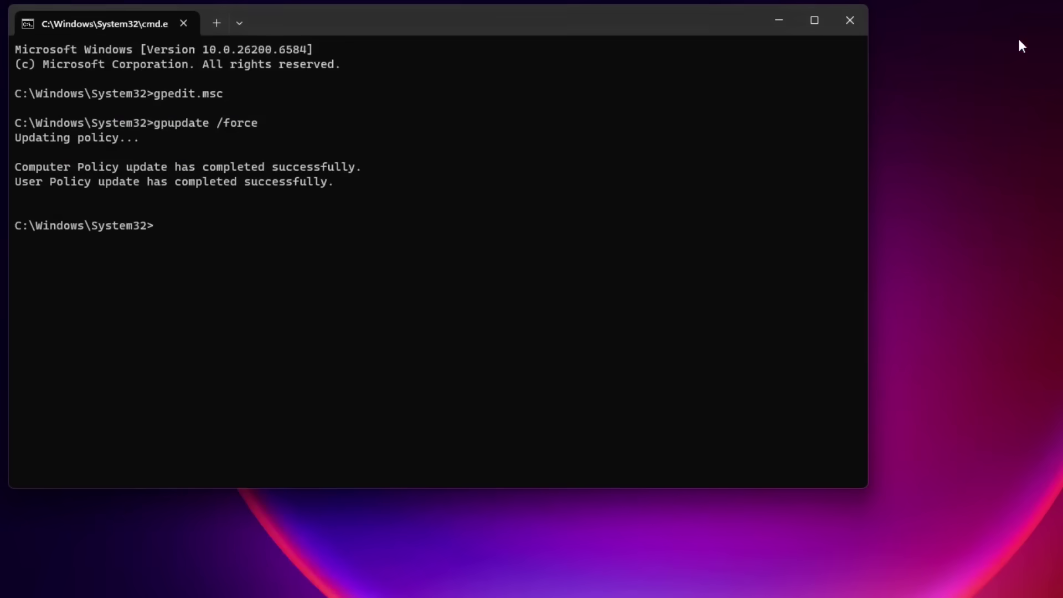
Close Command Prompt and open Windows Security from the hidden taskbar icons
{"action": "left_click", "coordinate": [865, 25]}
{"action": "left_click", "coordinate": [421, 584]}
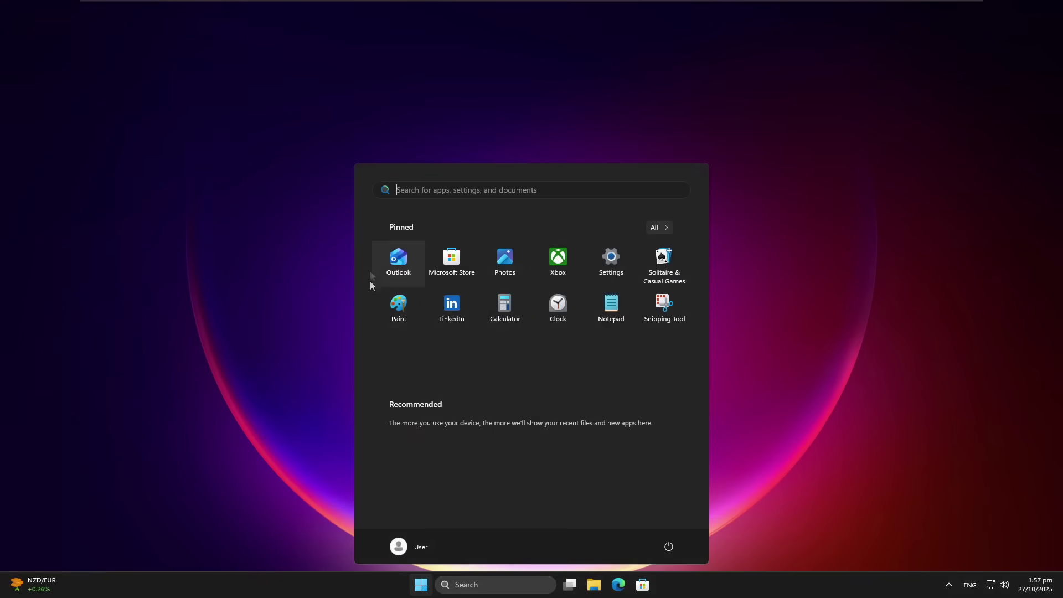
{"action": "left_click", "coordinate": [1044, 514]}
{"action": "left_click", "coordinate": [948, 585]}
{"action": "left_click", "coordinate": [948, 550]}
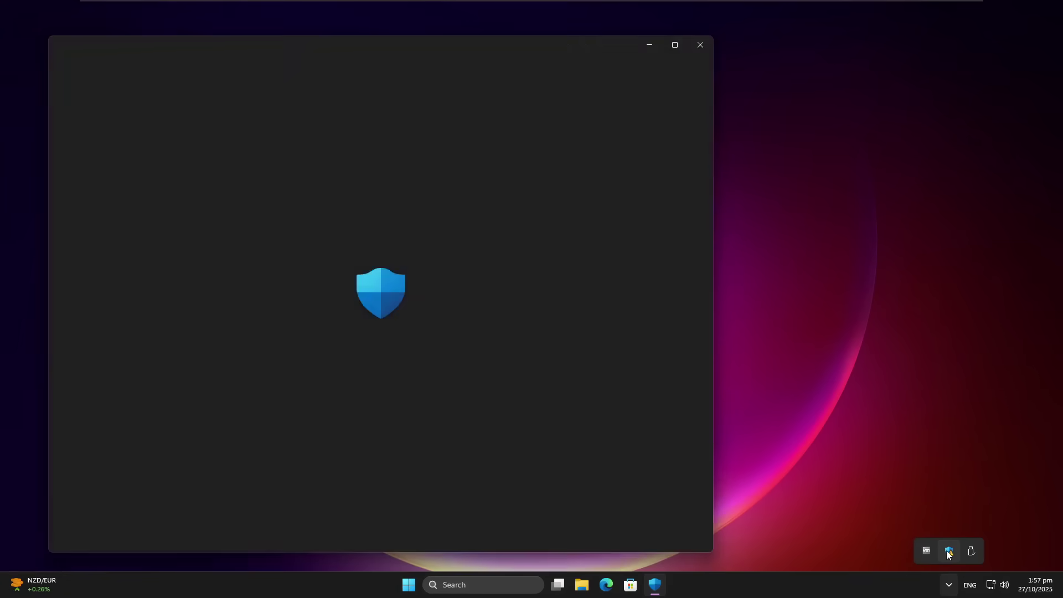
Run a Quick scan from Virus & threat protection, finishing with 0 threats in 12251 files
{"action": "left_click", "coordinate": [327, 201]}
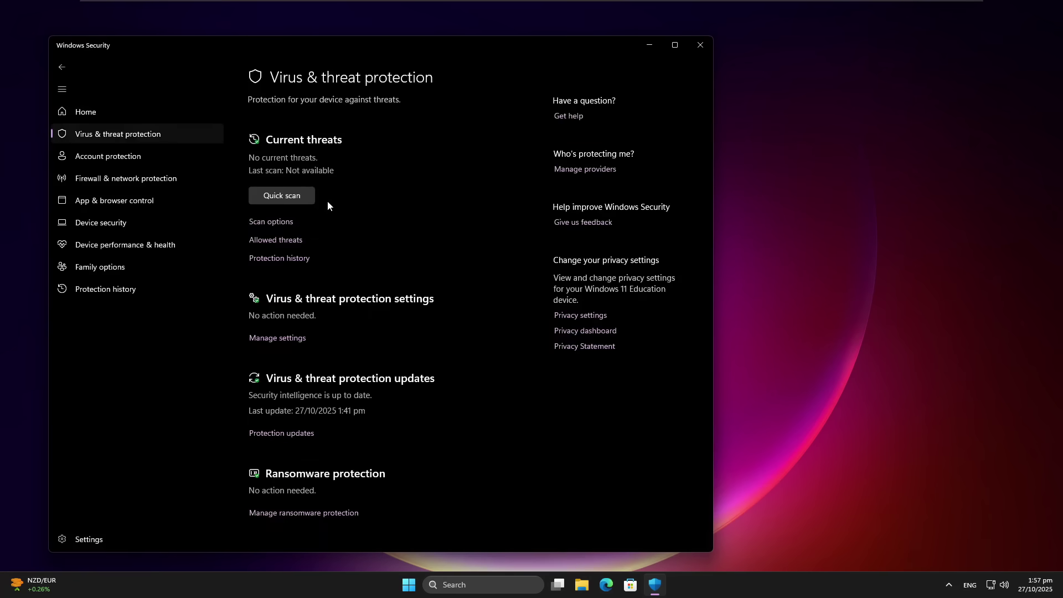
{"action": "left_click", "coordinate": [301, 195]}
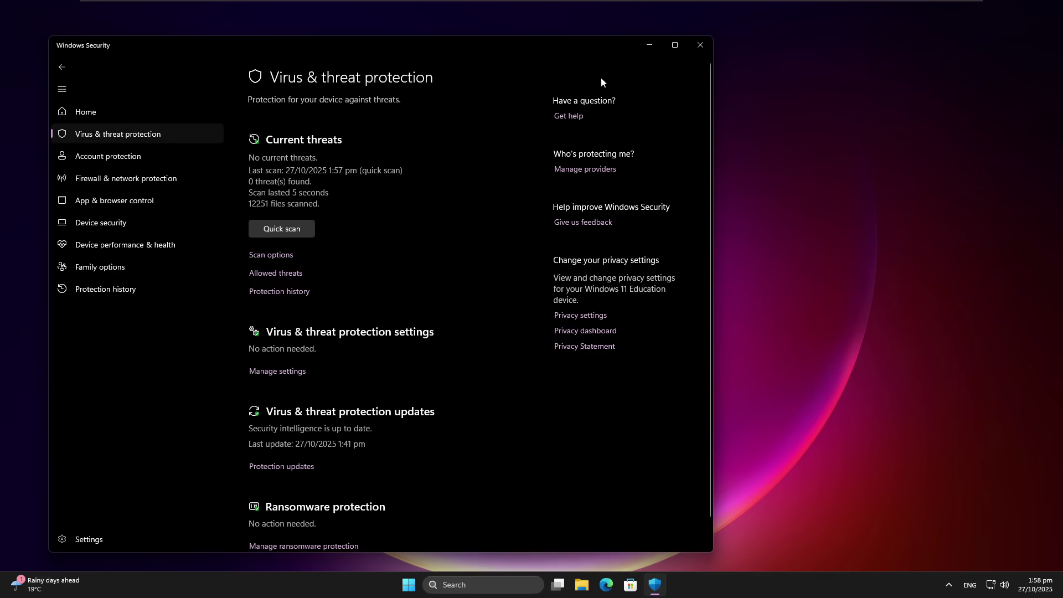
{"action": "scroll", "coordinate": [388, 332], "scroll_direction": "down", "scroll_amount": 1}
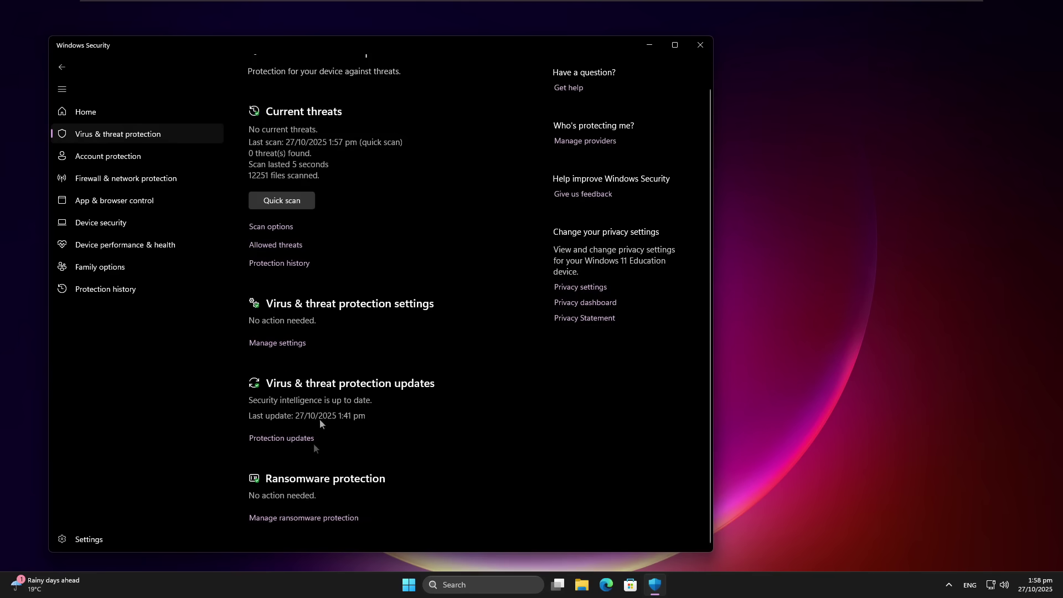
Turn Controlled folder access on with admin approval, then switch it back off
{"action": "left_click", "coordinate": [314, 518]}
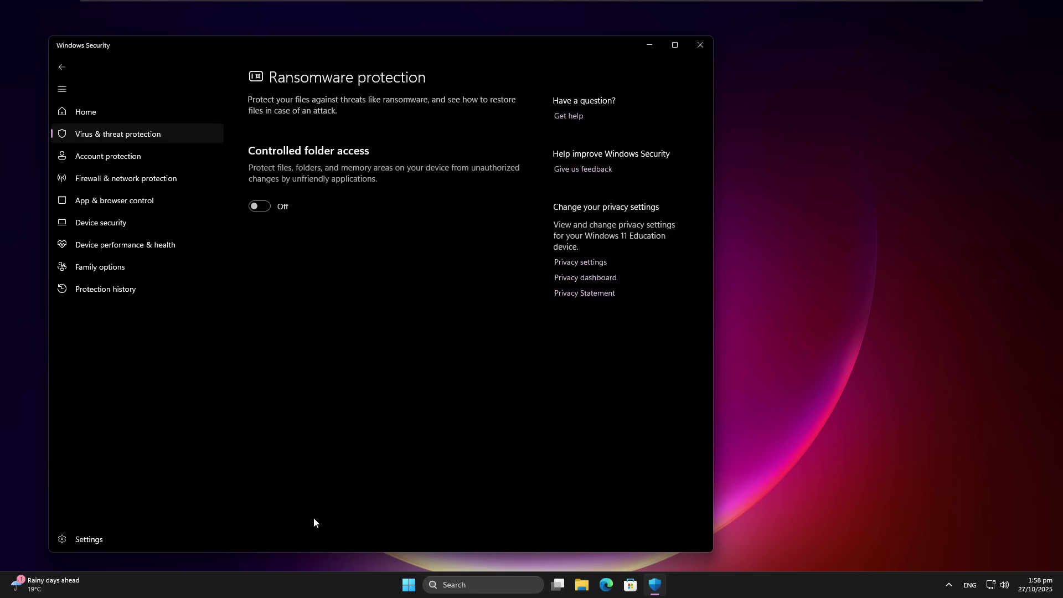
{"action": "left_click", "coordinate": [261, 206]}
{"action": "key", "text": "alt+y"}
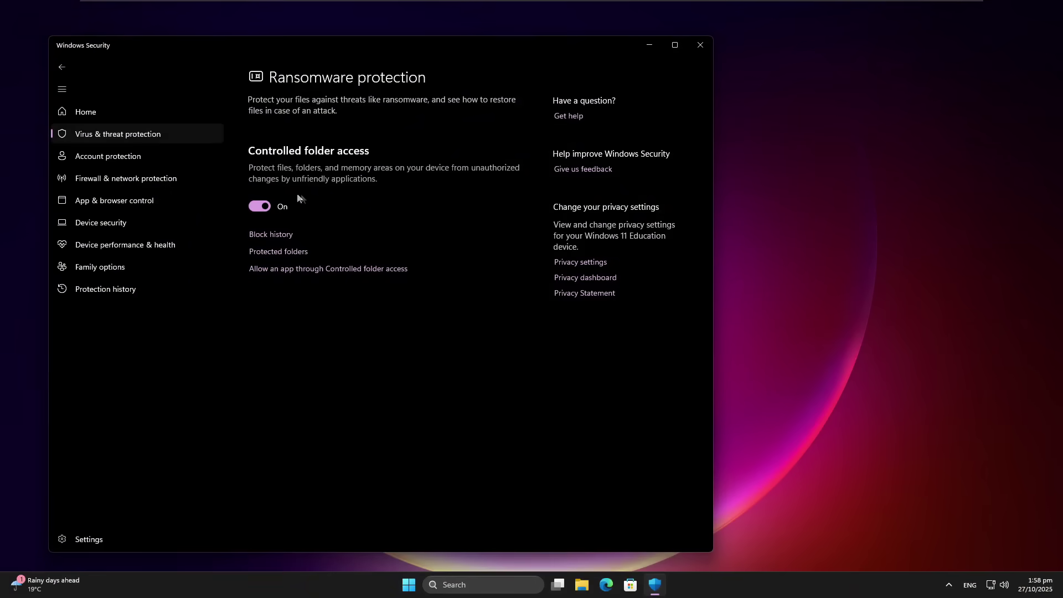
{"action": "left_click", "coordinate": [261, 206]}
Return to Virus & threat protection and check the Start menu's power options, which show none available
{"action": "left_click", "coordinate": [61, 66]}
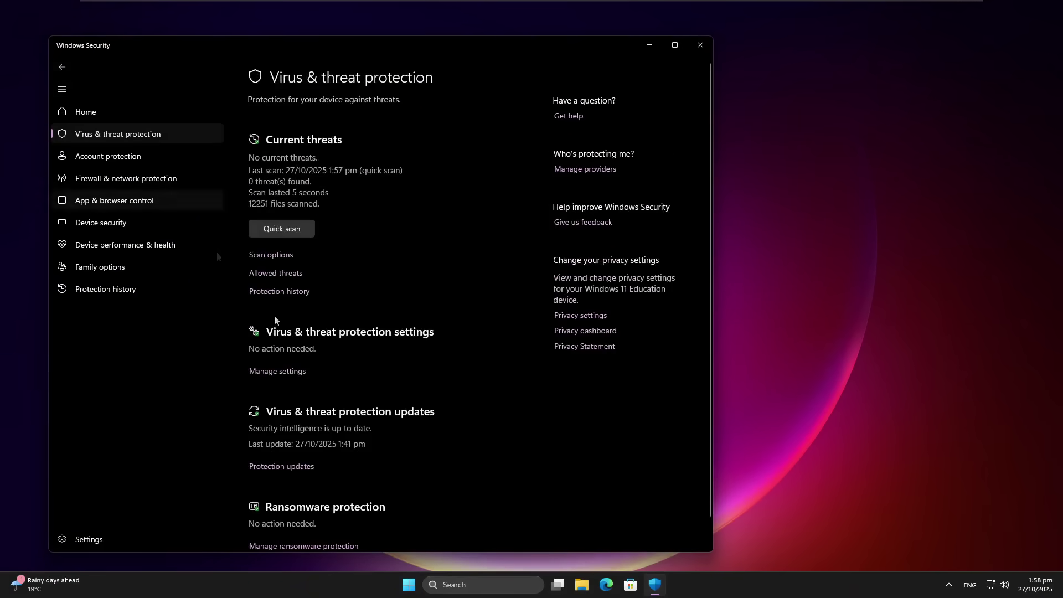
{"action": "scroll", "coordinate": [386, 484], "scroll_direction": "down", "scroll_amount": 1}
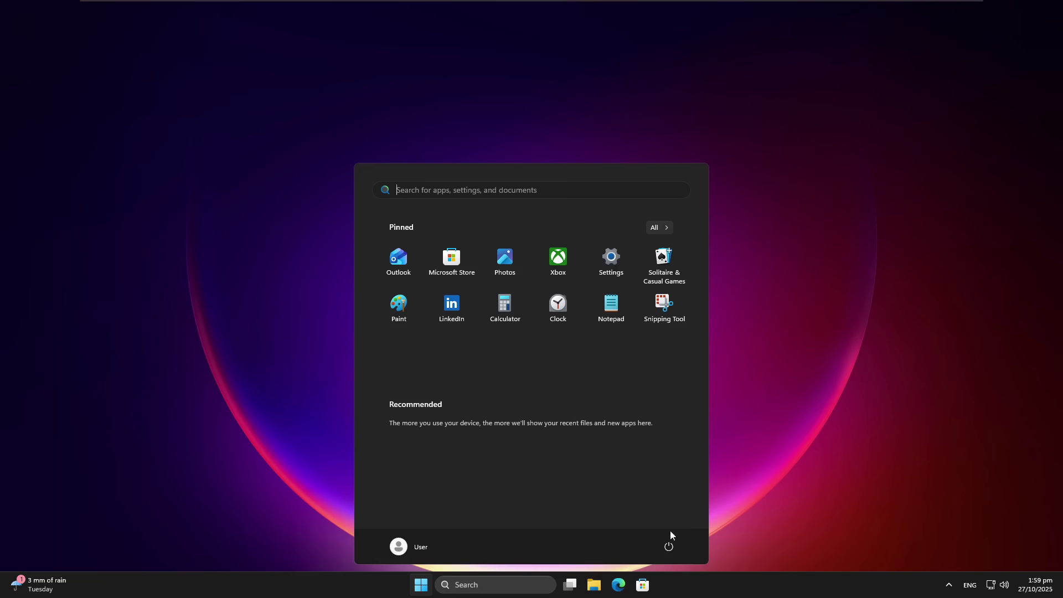
{"action": "left_click", "coordinate": [671, 545]}
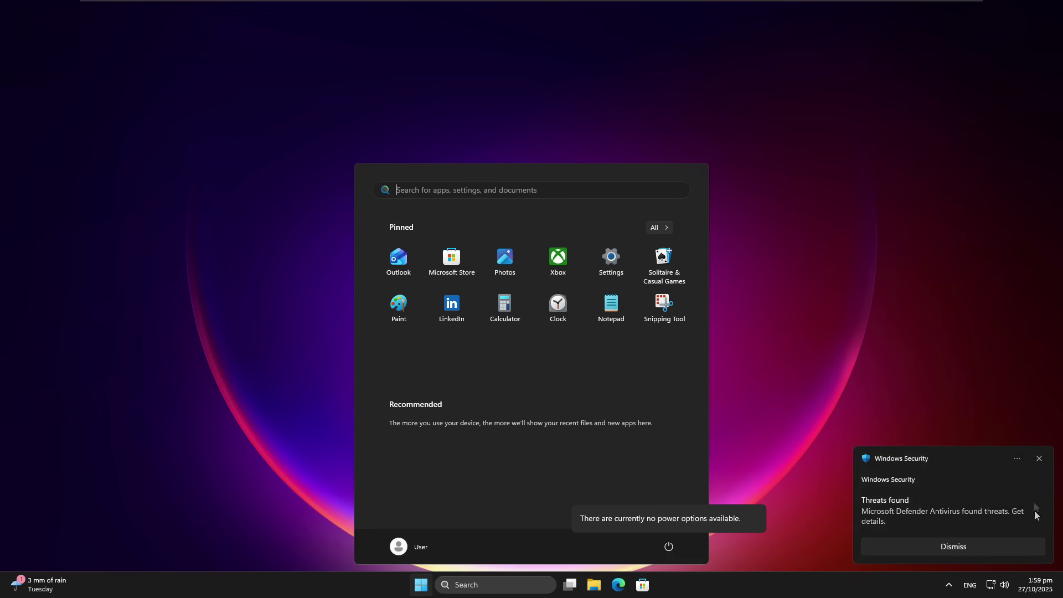
Open the 'Threats found' alert to see the 1:58 pm quick scan's 1 threat found
{"action": "left_click", "coordinate": [965, 502]}
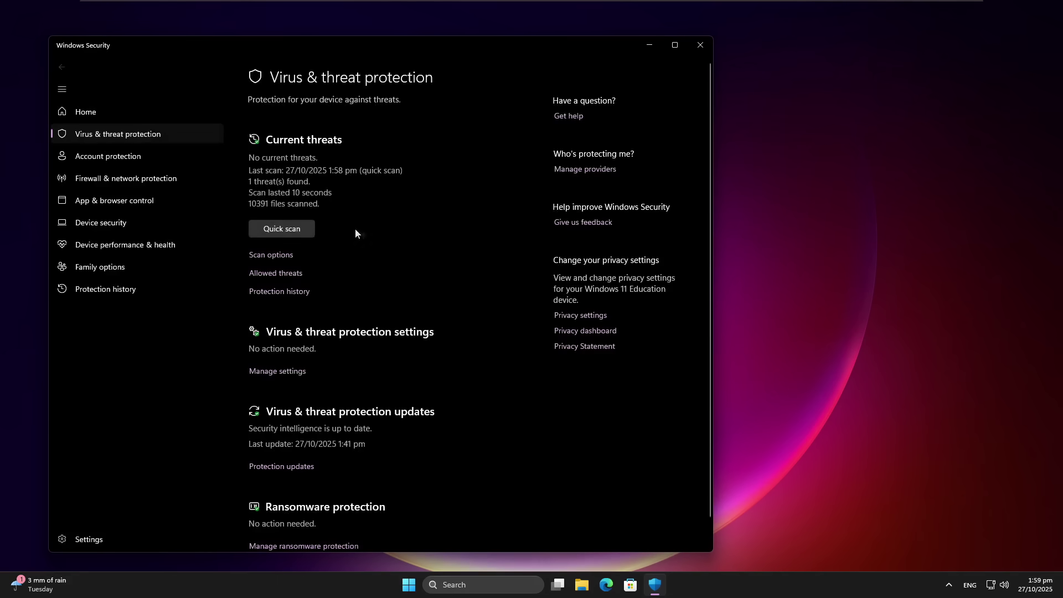
Review Protection history's Remediation incomplete and Threat blocked entries for Trojan:Win32/Krotten.B
{"action": "left_click", "coordinate": [279, 278]}
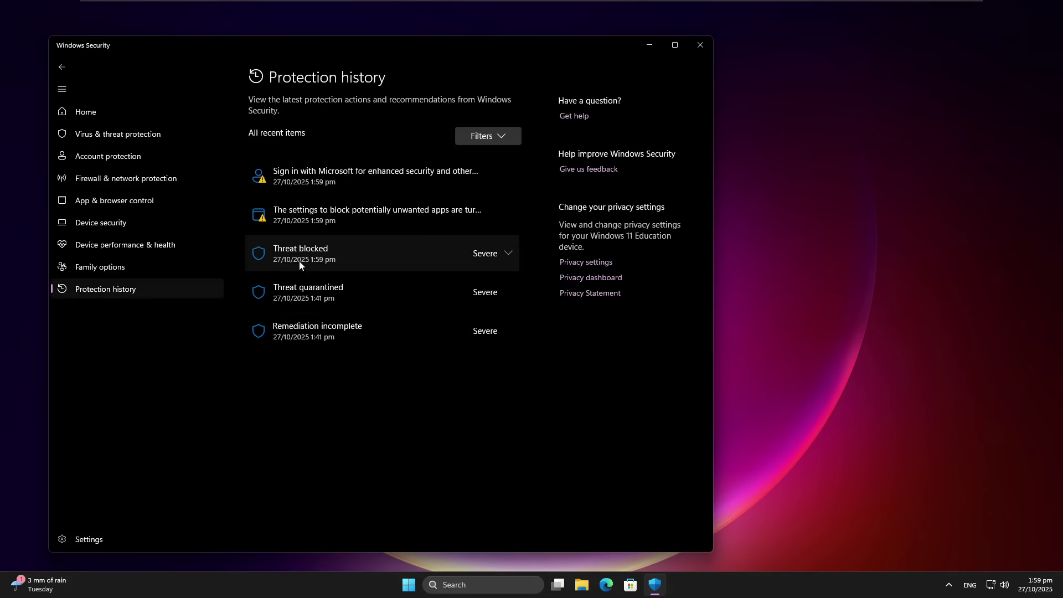
{"action": "left_click", "coordinate": [316, 333]}
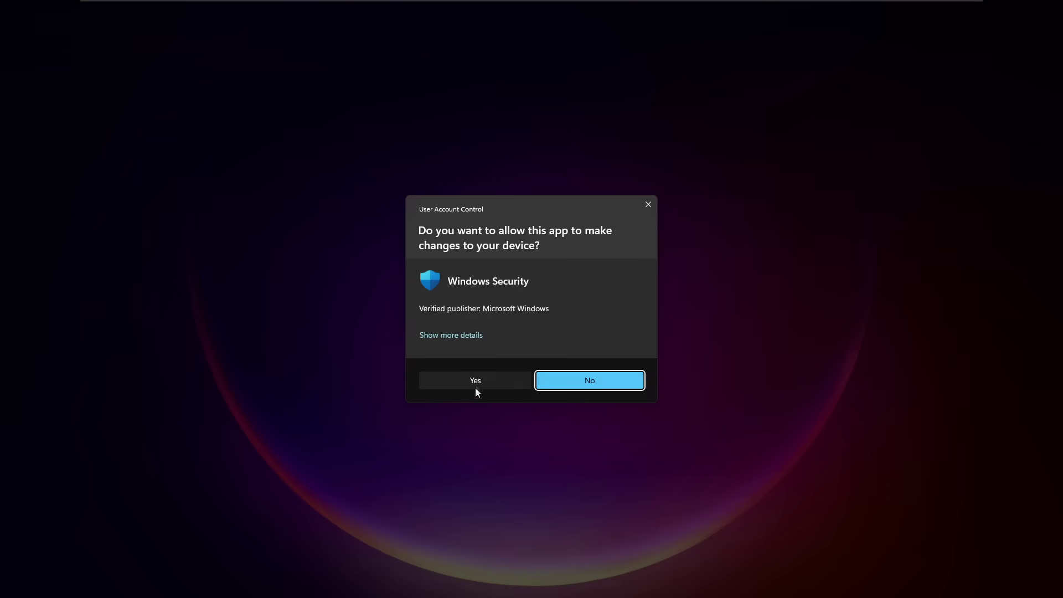
{"action": "left_click", "coordinate": [476, 388]}
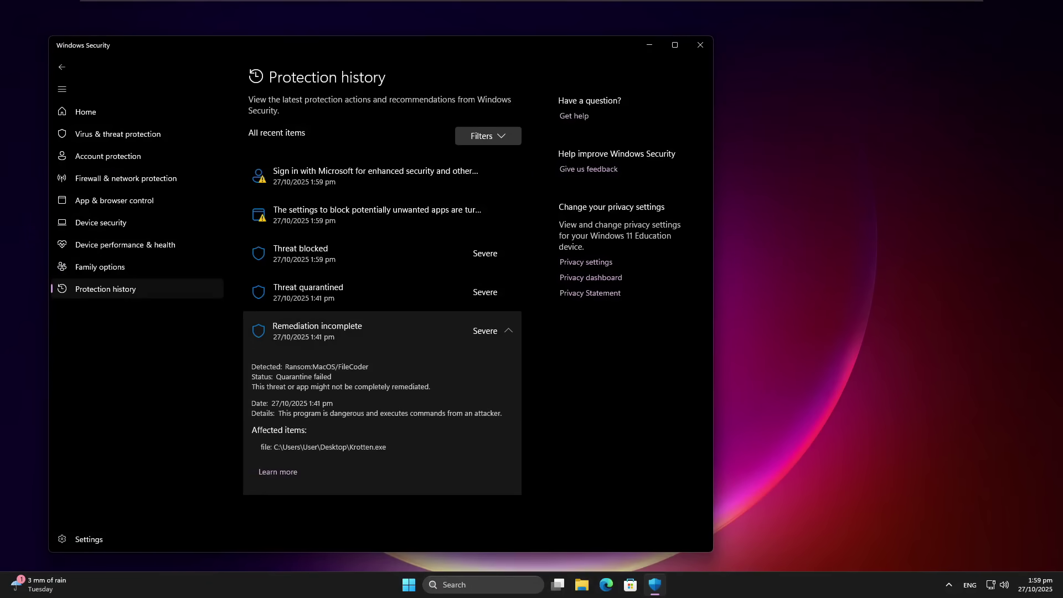
{"action": "left_click_drag", "start_coordinate": [284, 367], "coordinate": [369, 367]}
{"action": "left_click", "coordinate": [369, 367]}
{"action": "left_click_drag", "start_coordinate": [284, 367], "coordinate": [324, 367]}
{"action": "left_click", "coordinate": [448, 336]}
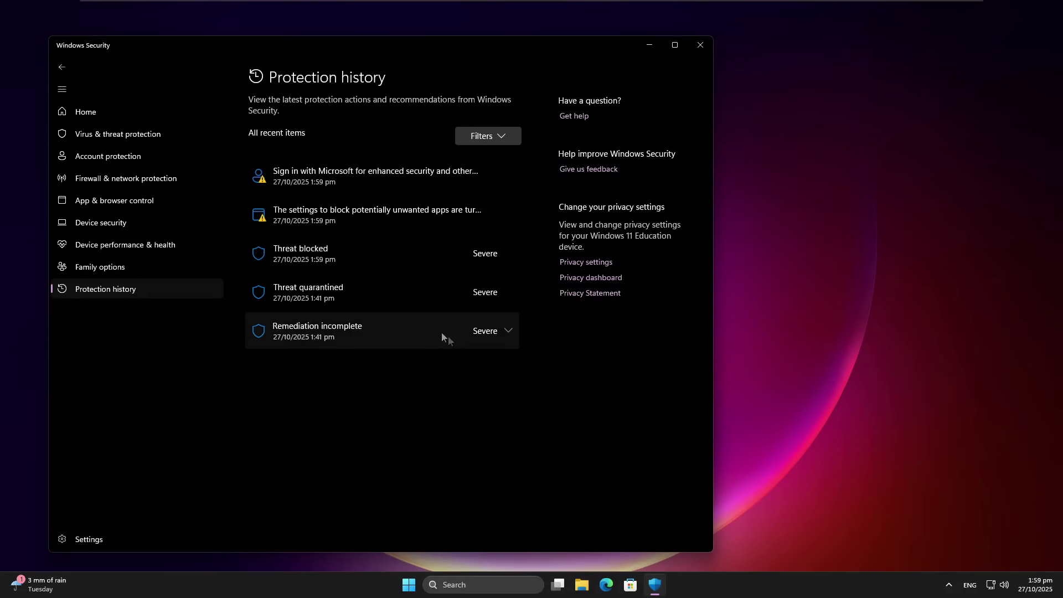
{"action": "left_click", "coordinate": [333, 261]}
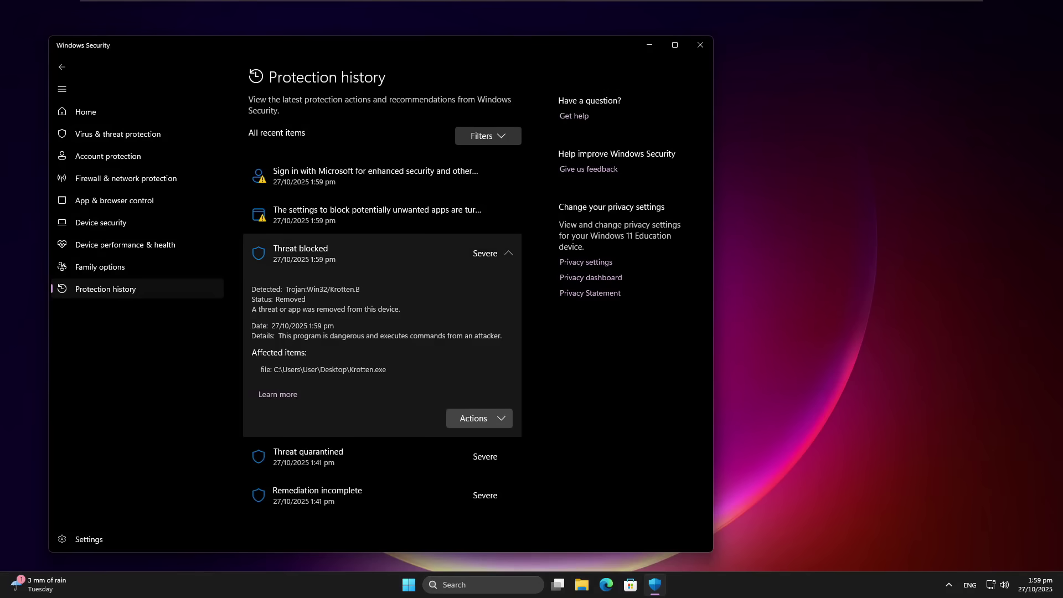
Close Windows Security and recheck the Start menu's power options
{"action": "key", "text": "alt+Left"}
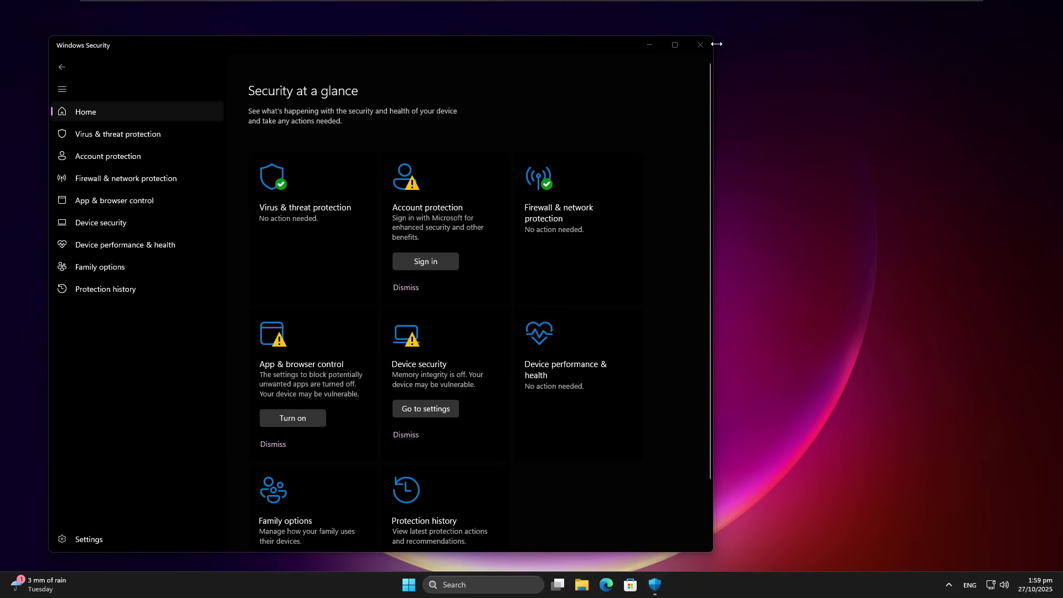
{"action": "left_click", "coordinate": [700, 46]}
{"action": "left_click", "coordinate": [420, 585]}
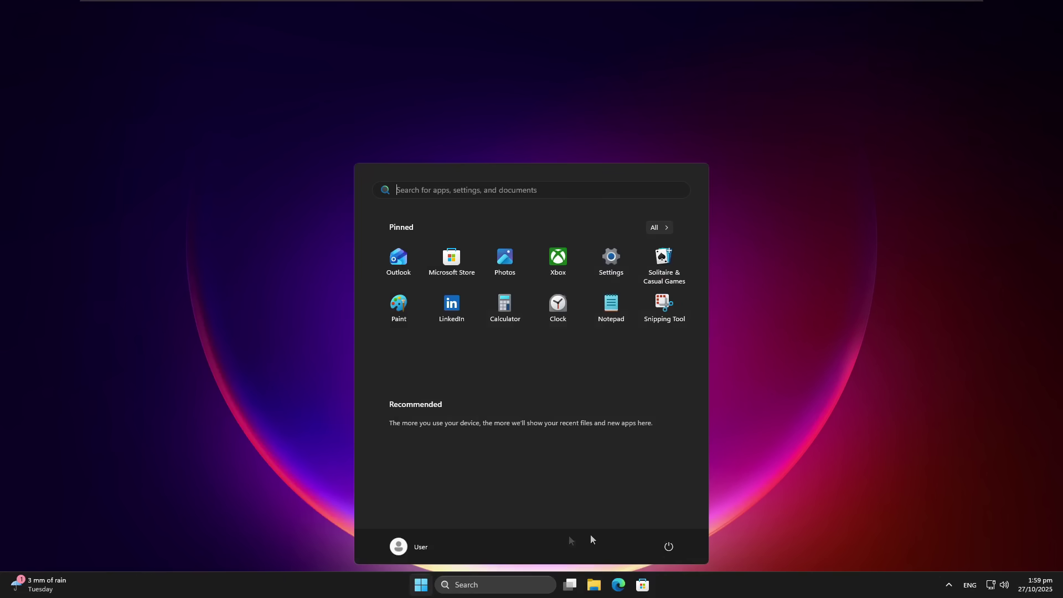
{"action": "left_click", "coordinate": [677, 547]}
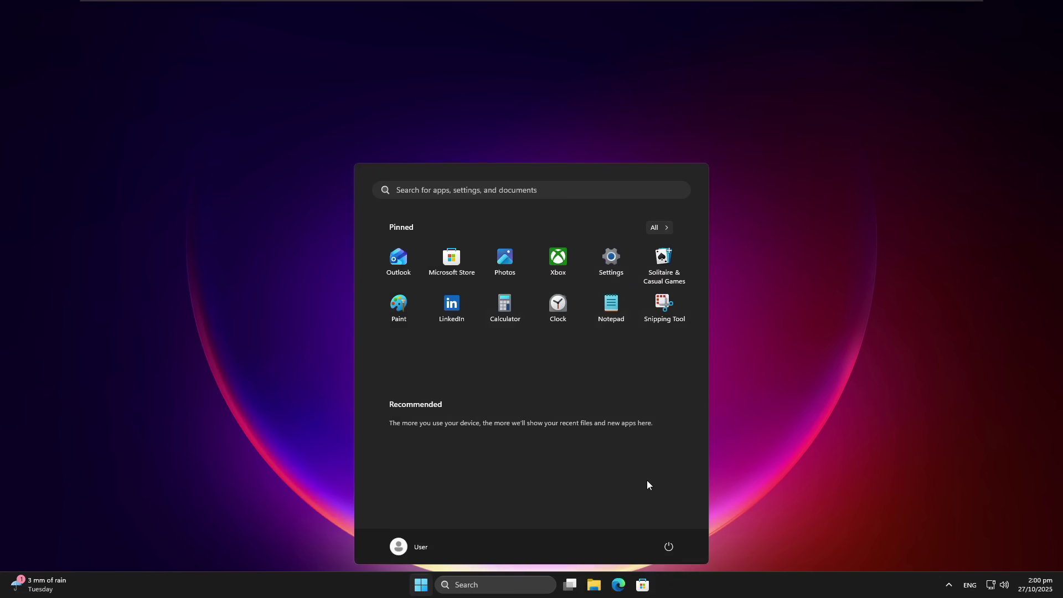